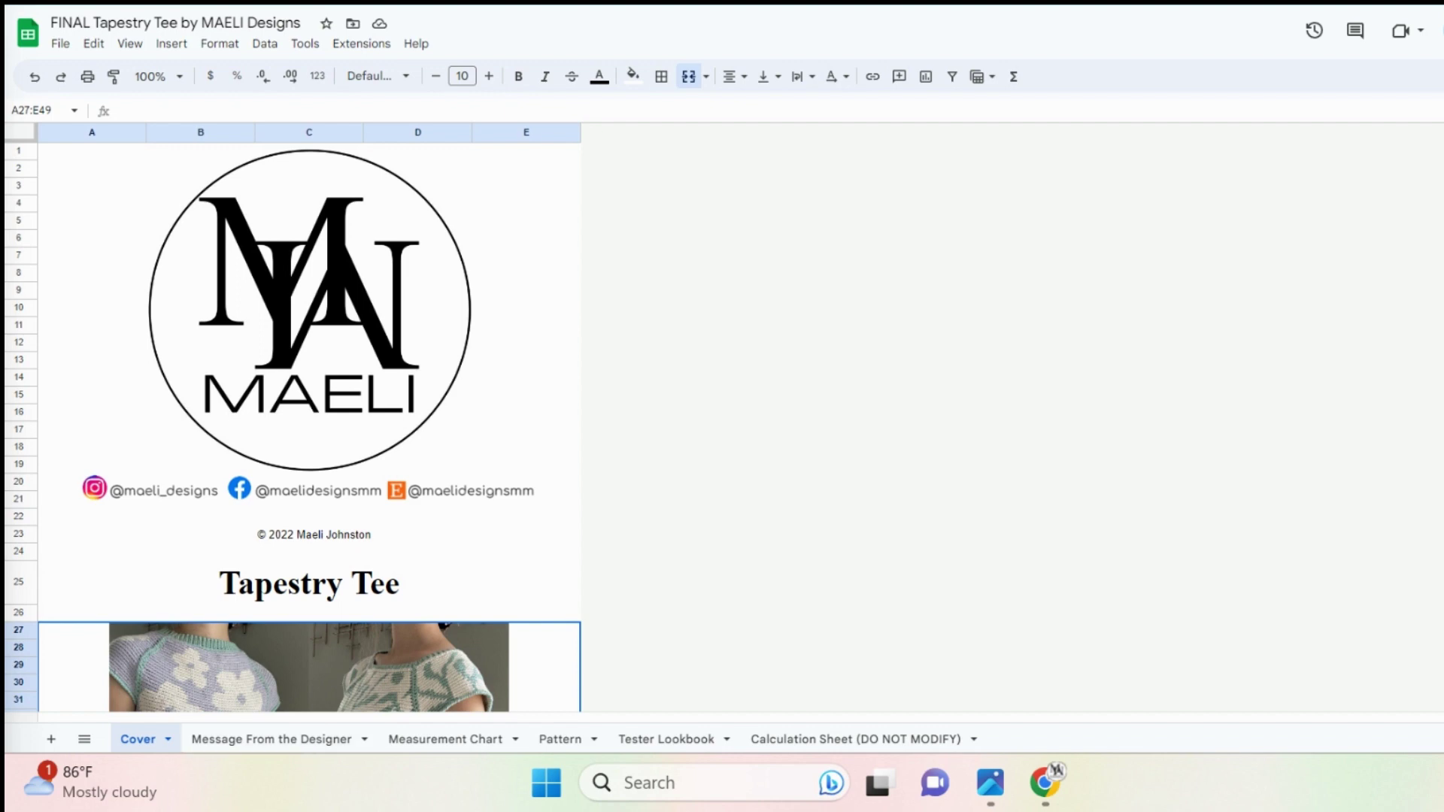
Look through the Cover sheet of the Tapestry Tee pattern down to the garment photos
scroll(293, 427, down, 1)
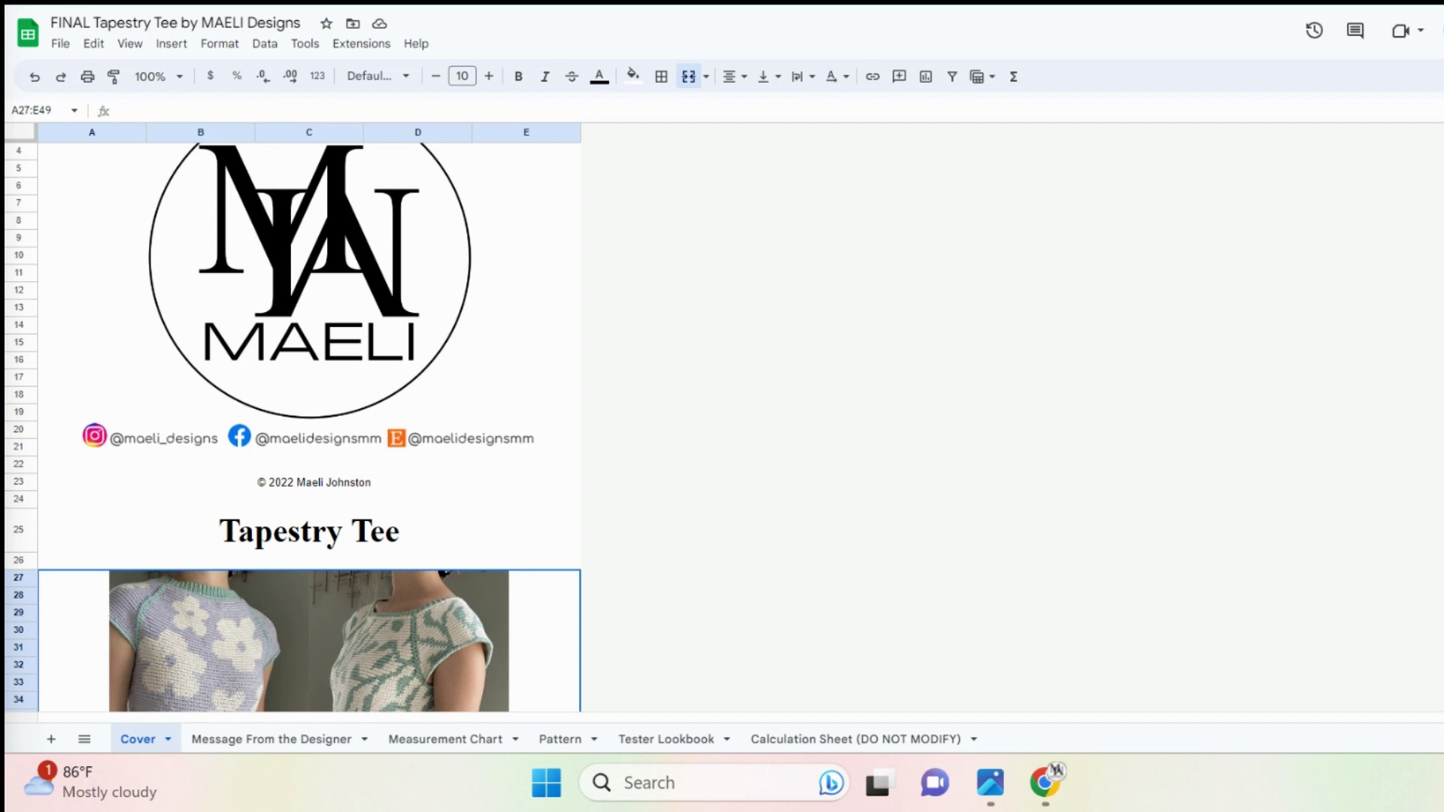
scroll(293, 428, down, 1)
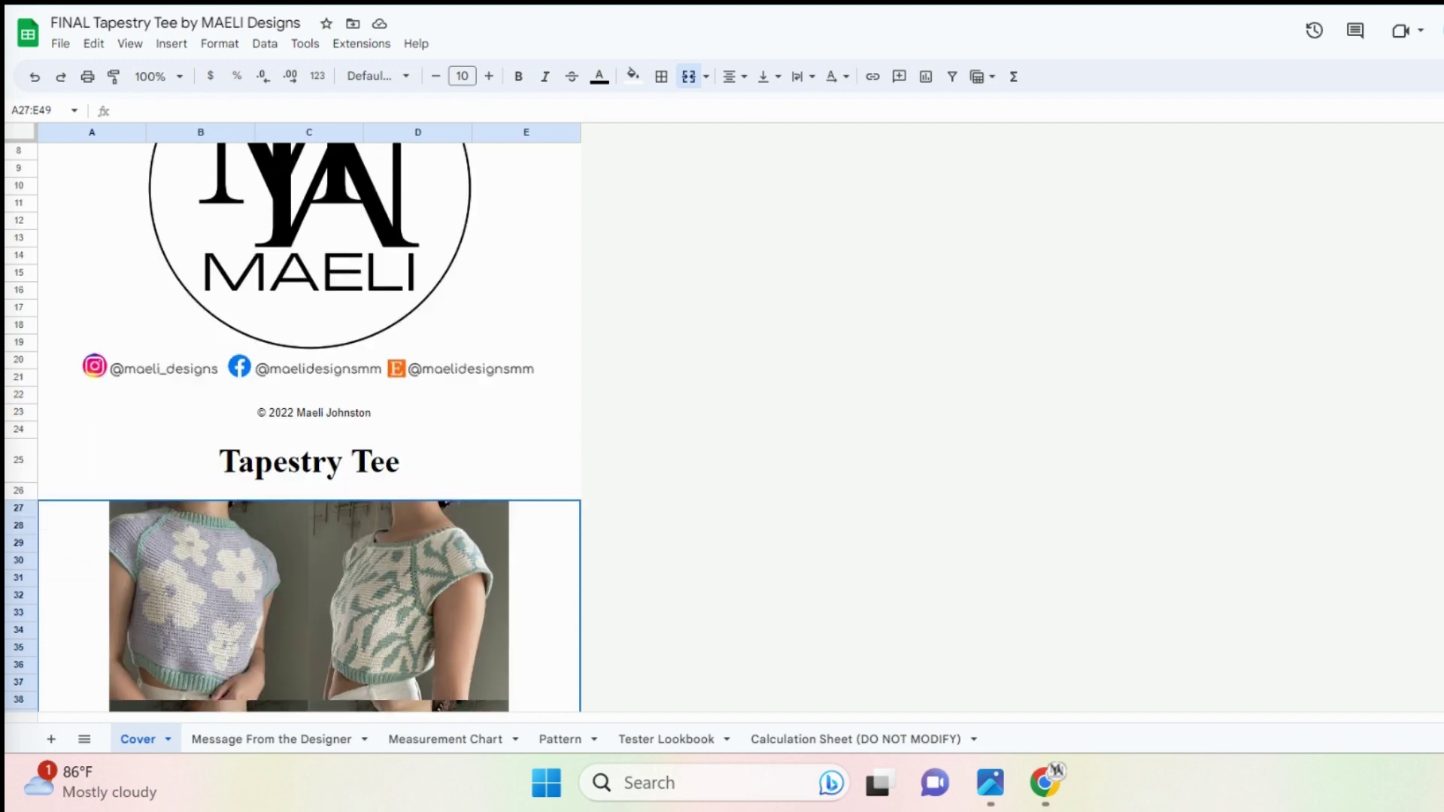
scroll(293, 427, down, 1)
scroll(293, 427, down, 1)
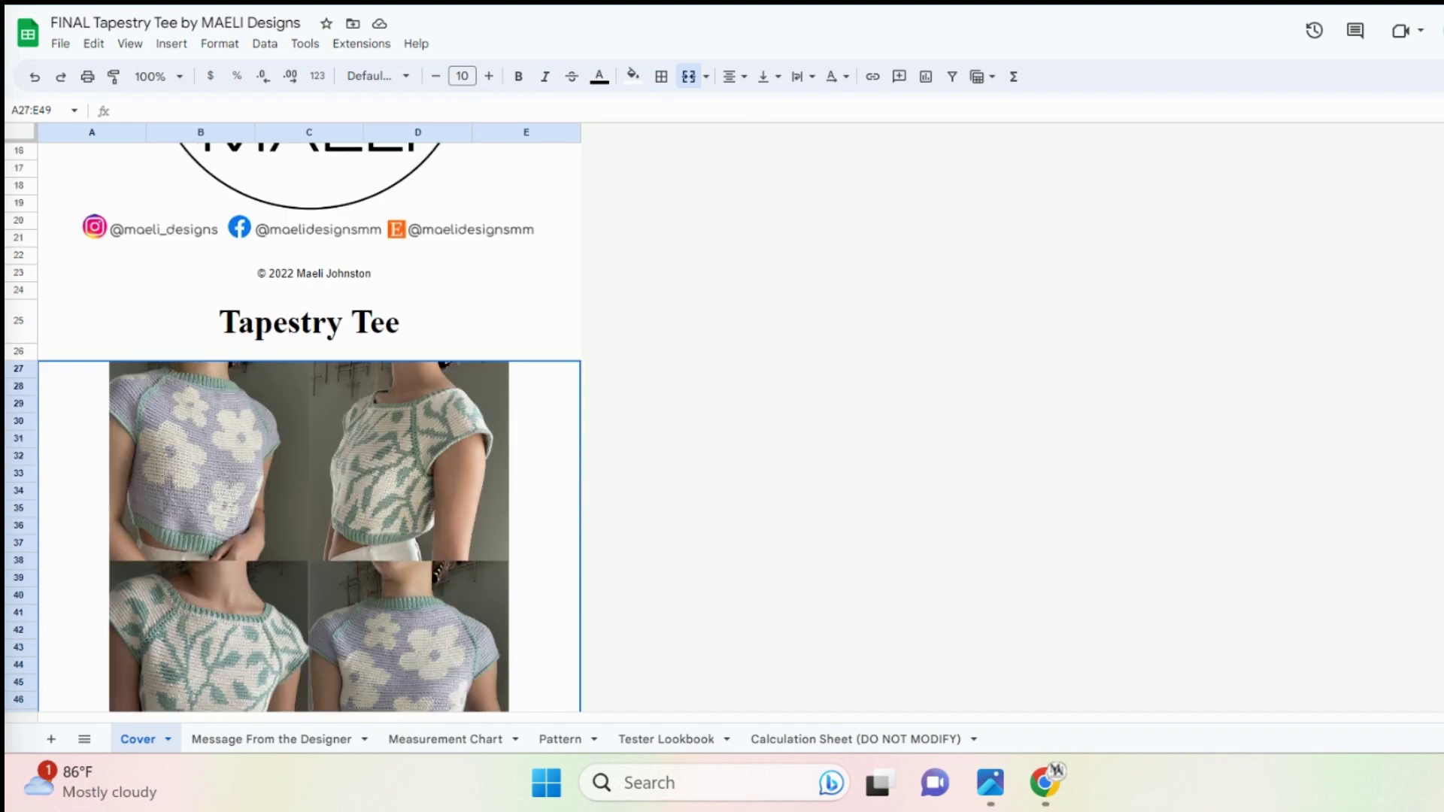
scroll(293, 427, down, 1)
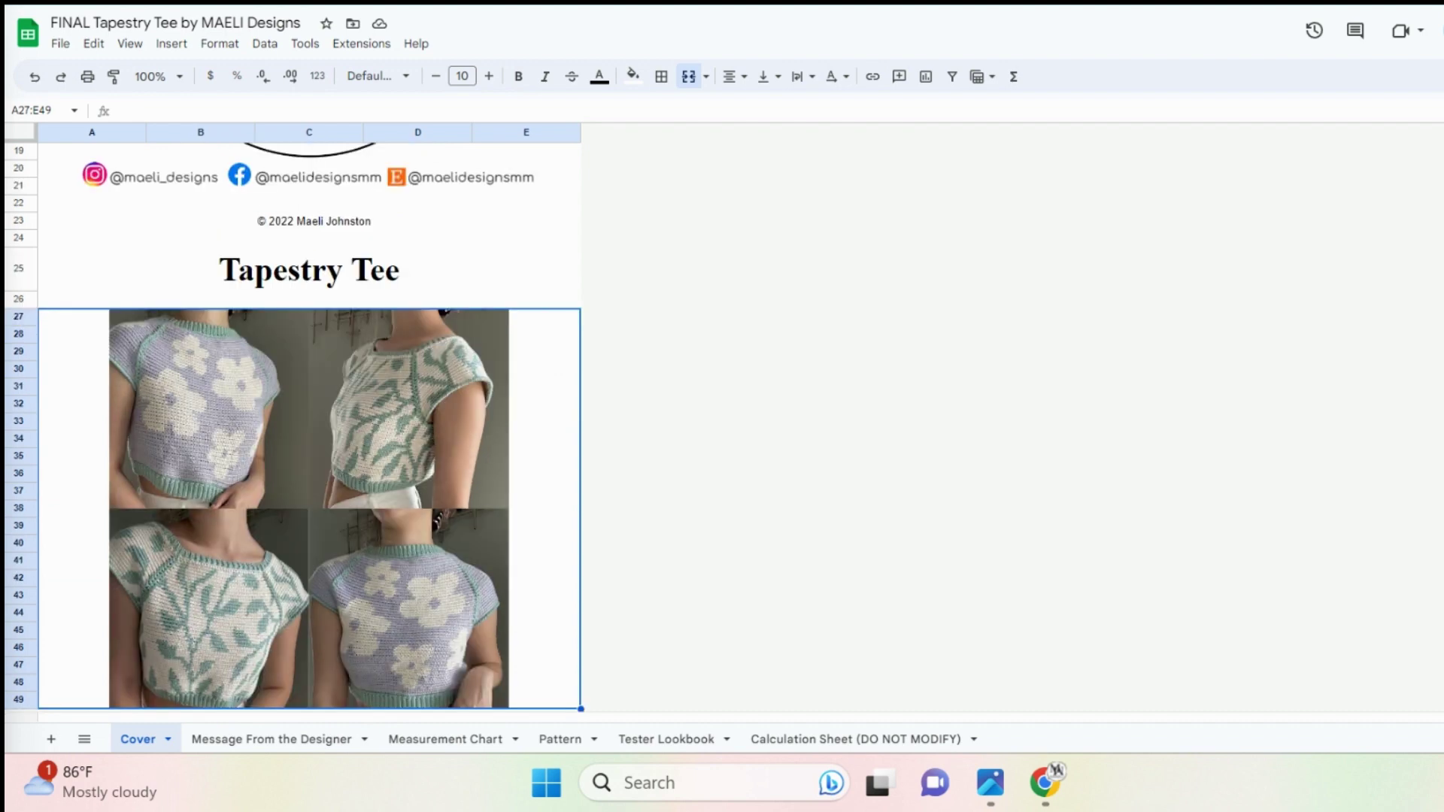
scroll(294, 427, down, 1)
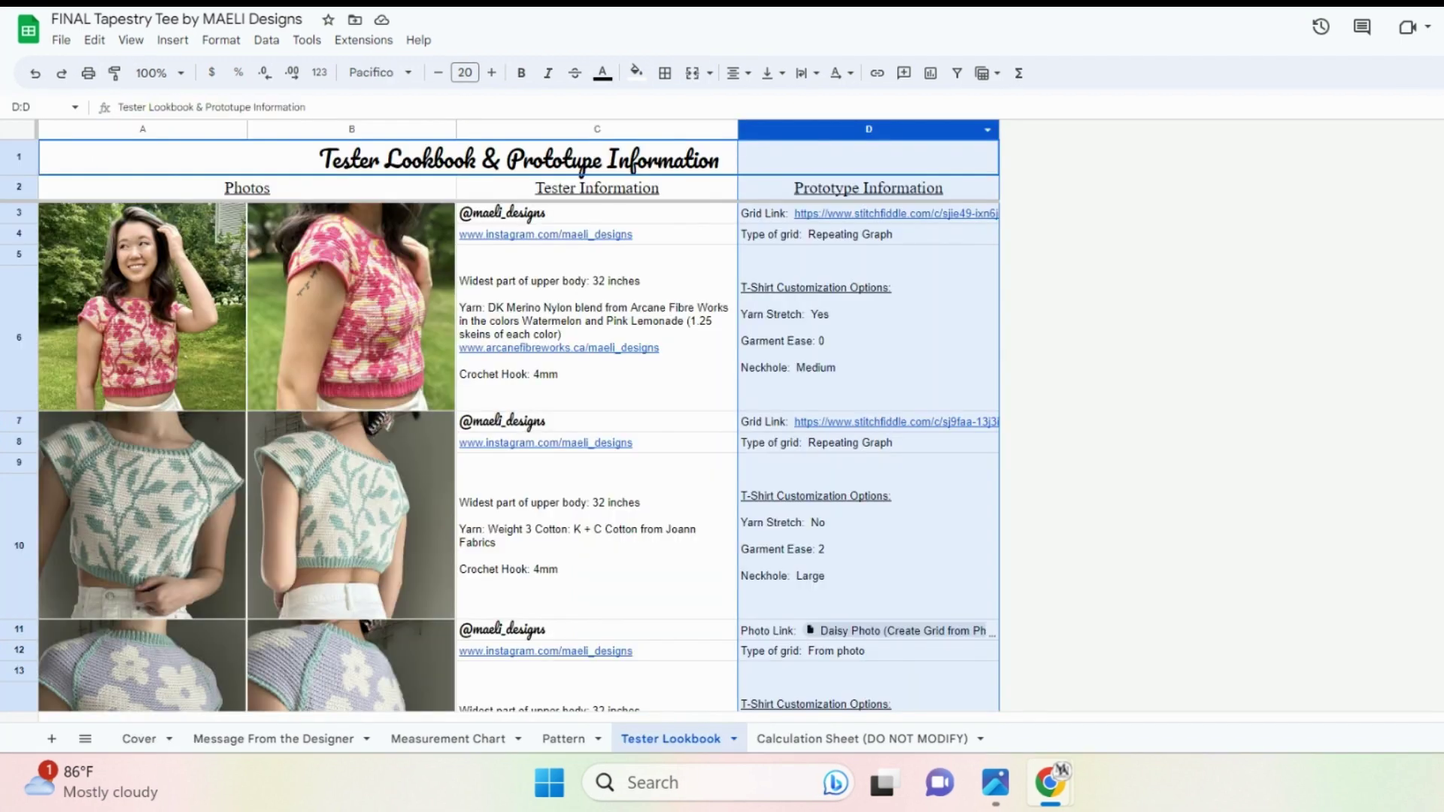
Check the first prototype's grid type in the Tester Lookbook sheet and view the Connected Flowers chart in Stitch Fiddle
click(868, 234)
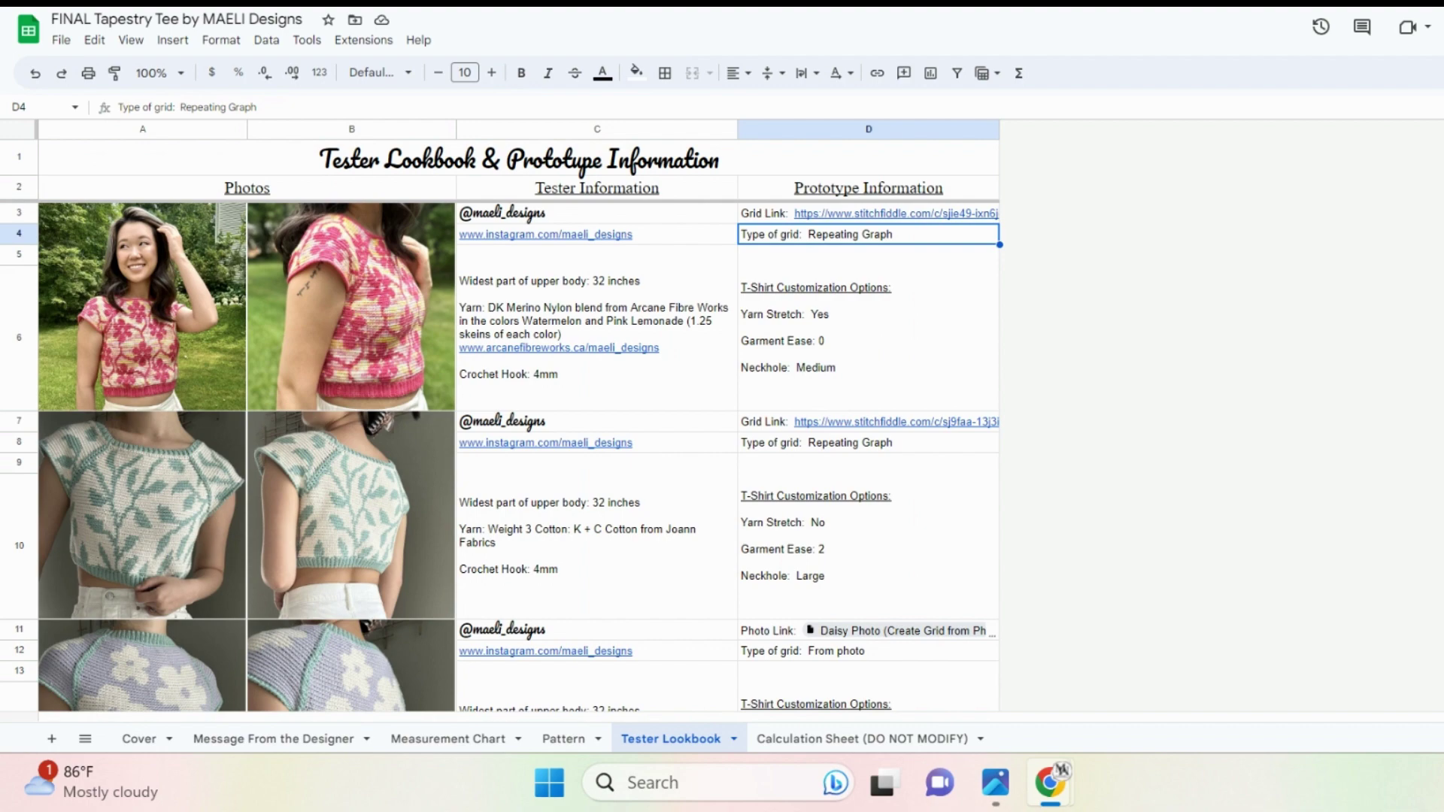
click(768, 240)
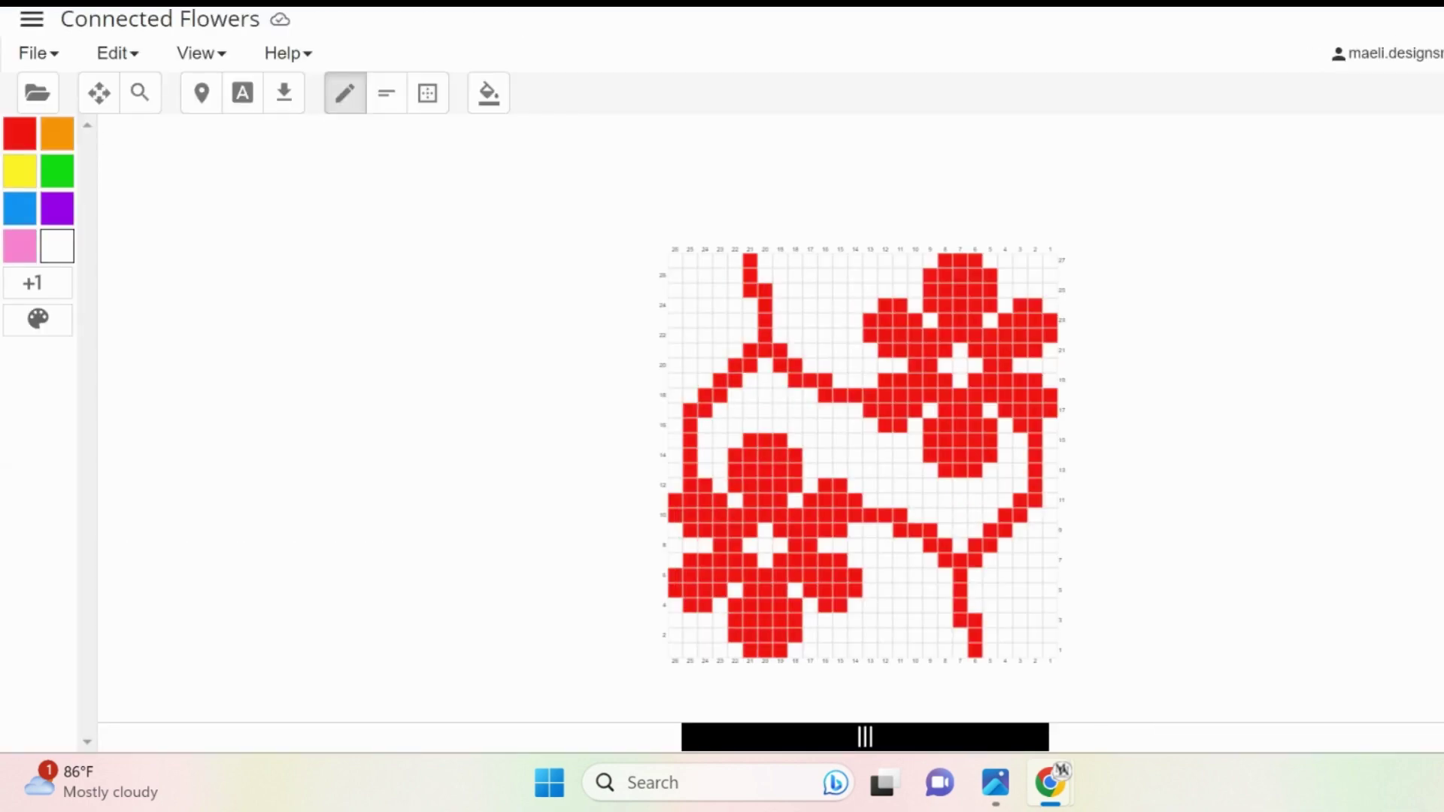
key(ctrl+shift+Tab)
scroll(519, 457, down, 1)
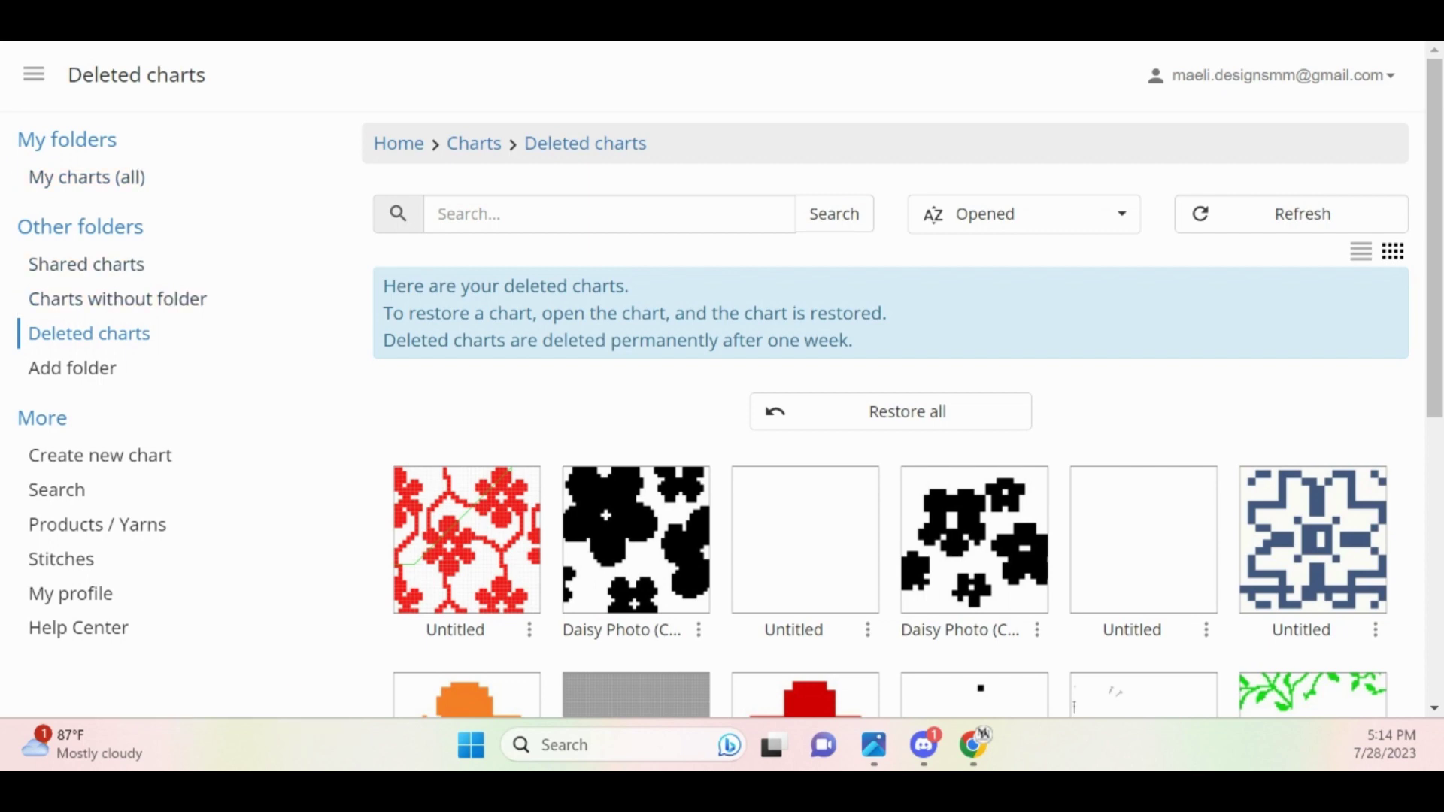
Start a new chart with Crochet as the craft and Crochet with colors as the project
click(34, 74)
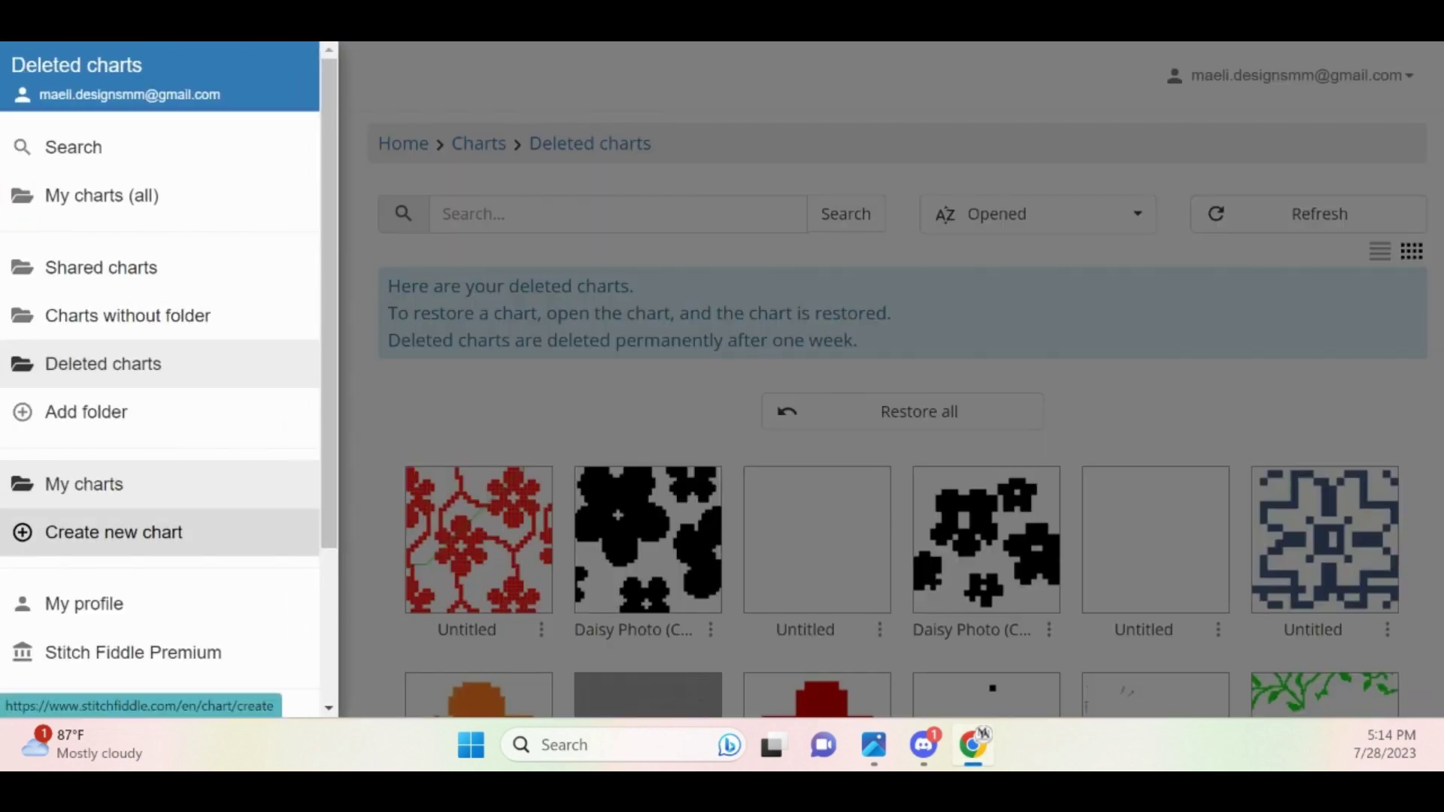
click(113, 532)
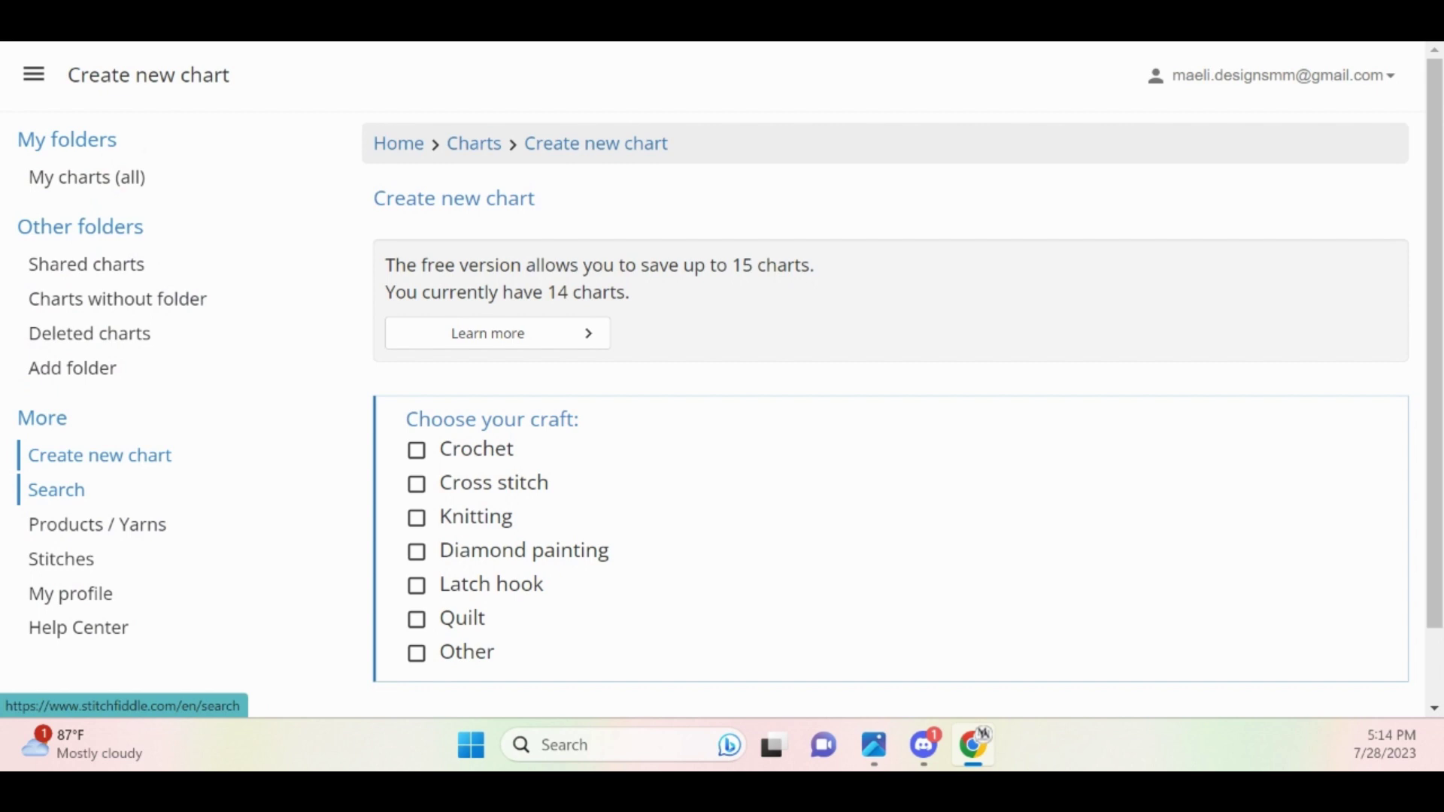
scroll(98, 455, down, 1)
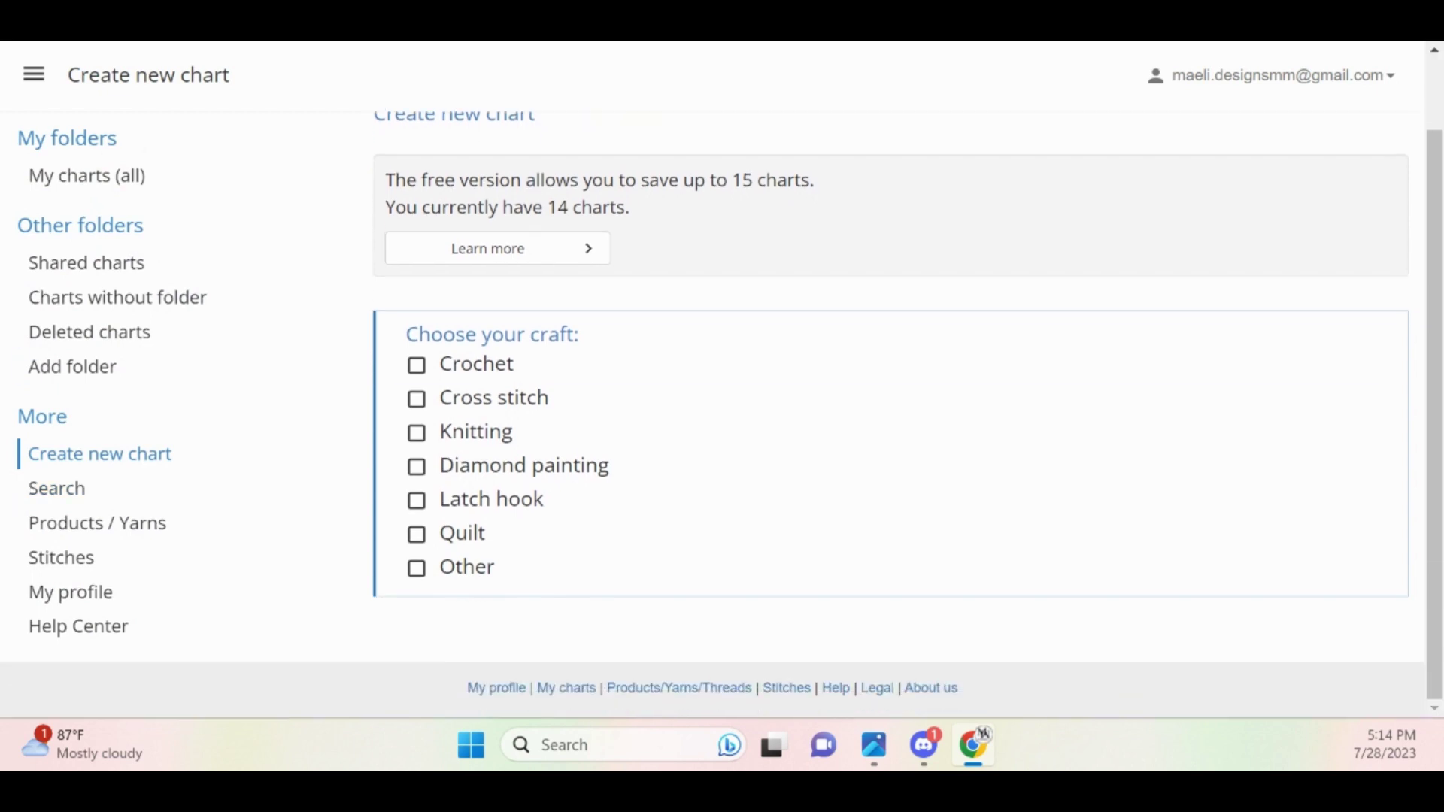
click(476, 365)
scroll(476, 365, down, 3)
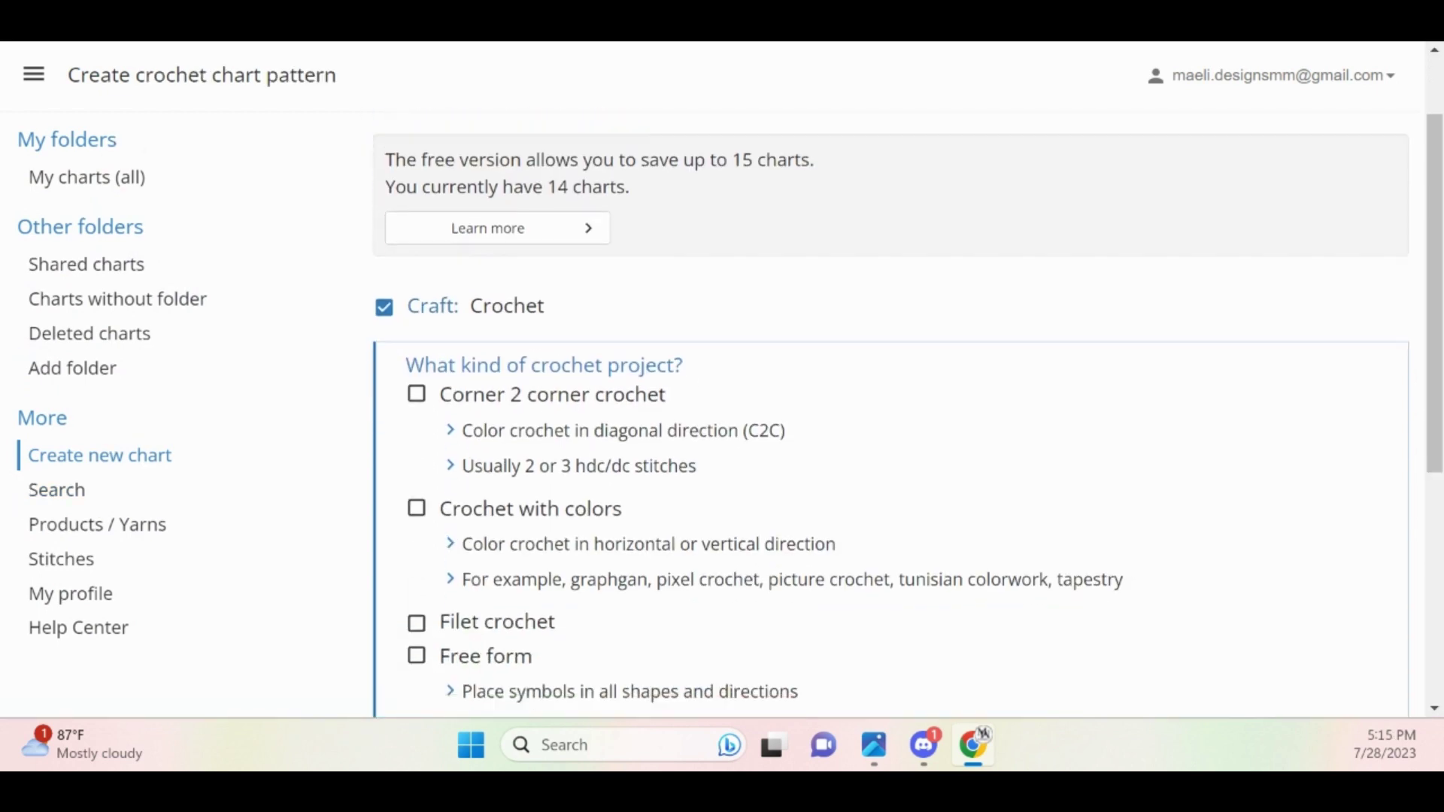
click(530, 389)
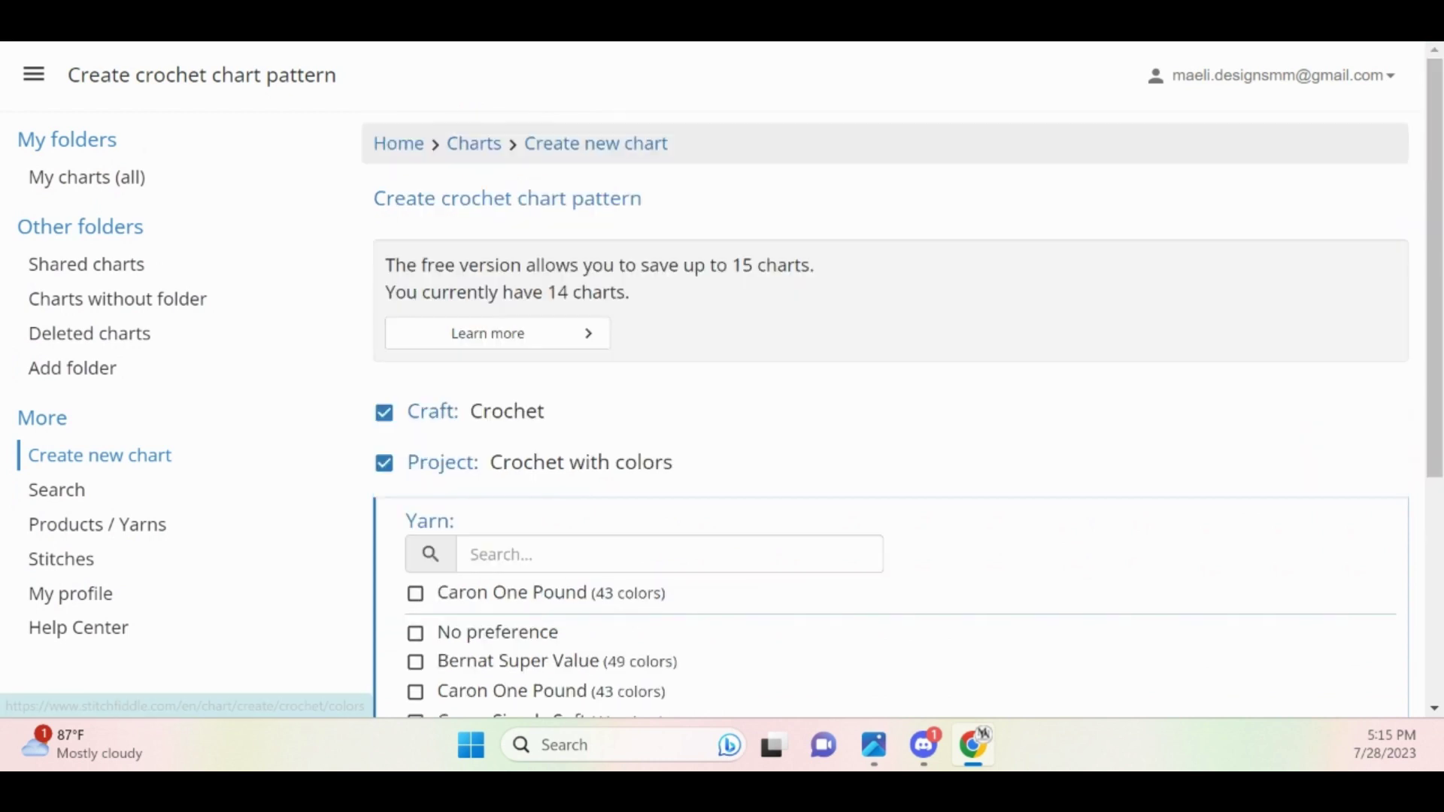
Choose No preference for the yarn and start the chart from a picture
scroll(530, 376, down, 4)
click(497, 293)
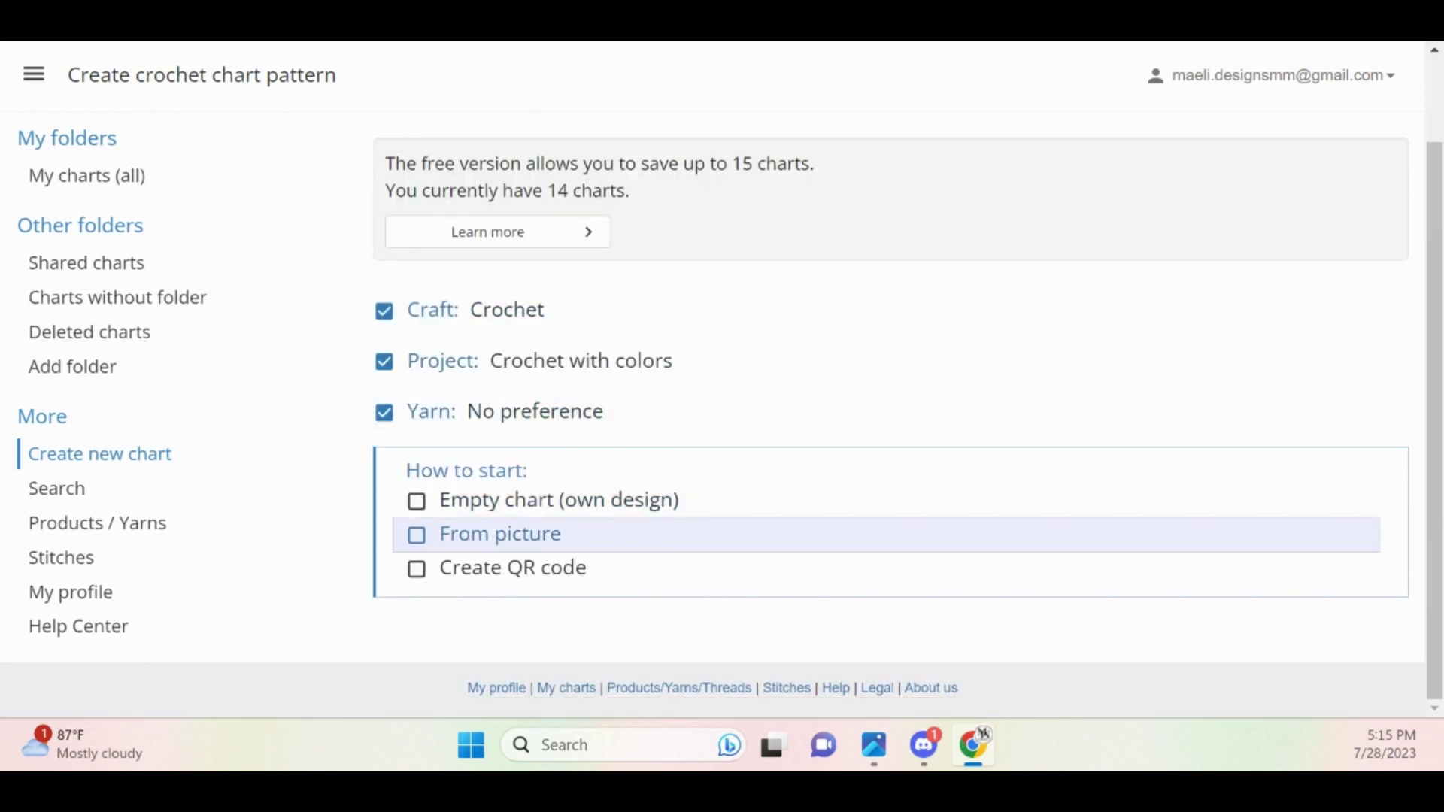
click(500, 533)
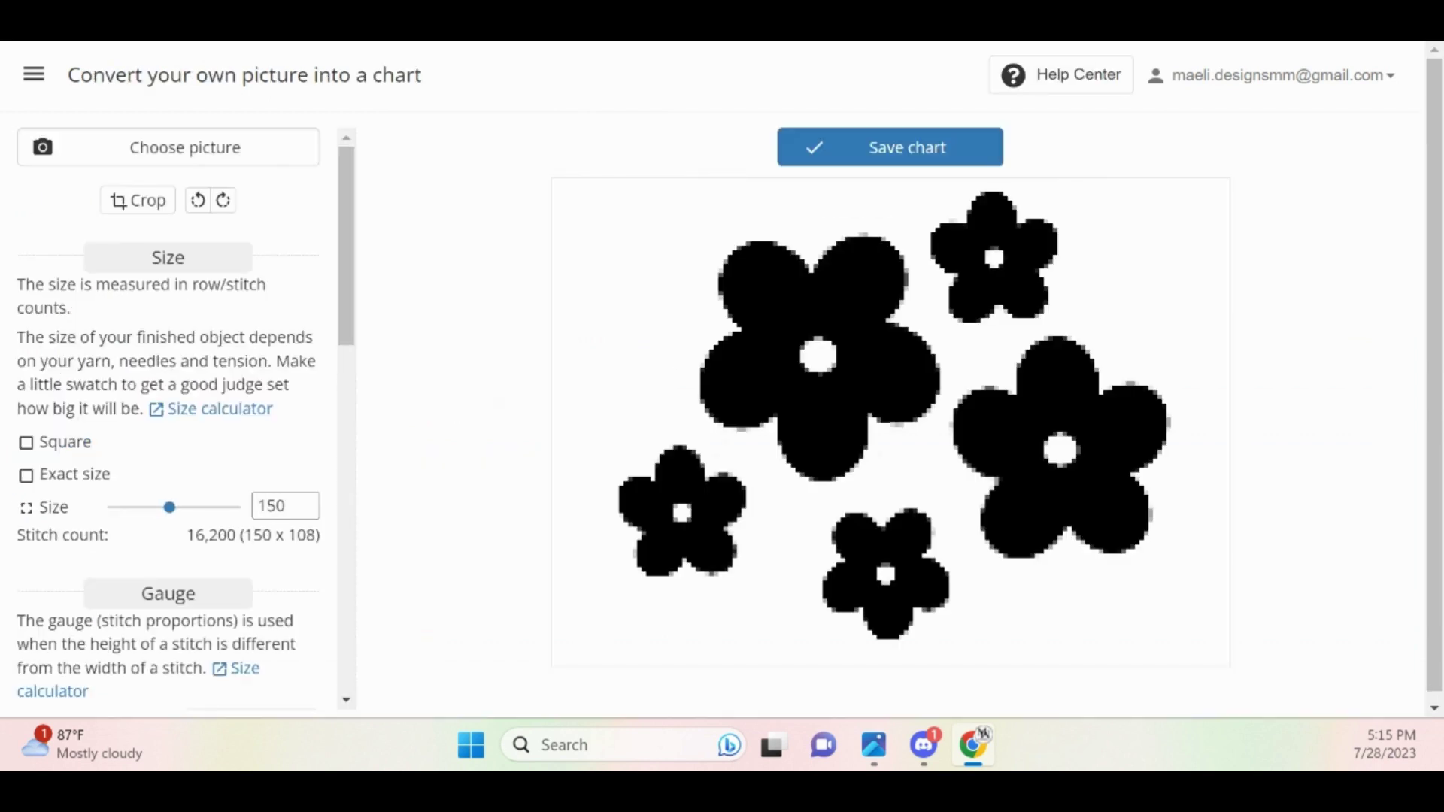
scroll(169, 413, down, 5)
scroll(169, 414, up, 3)
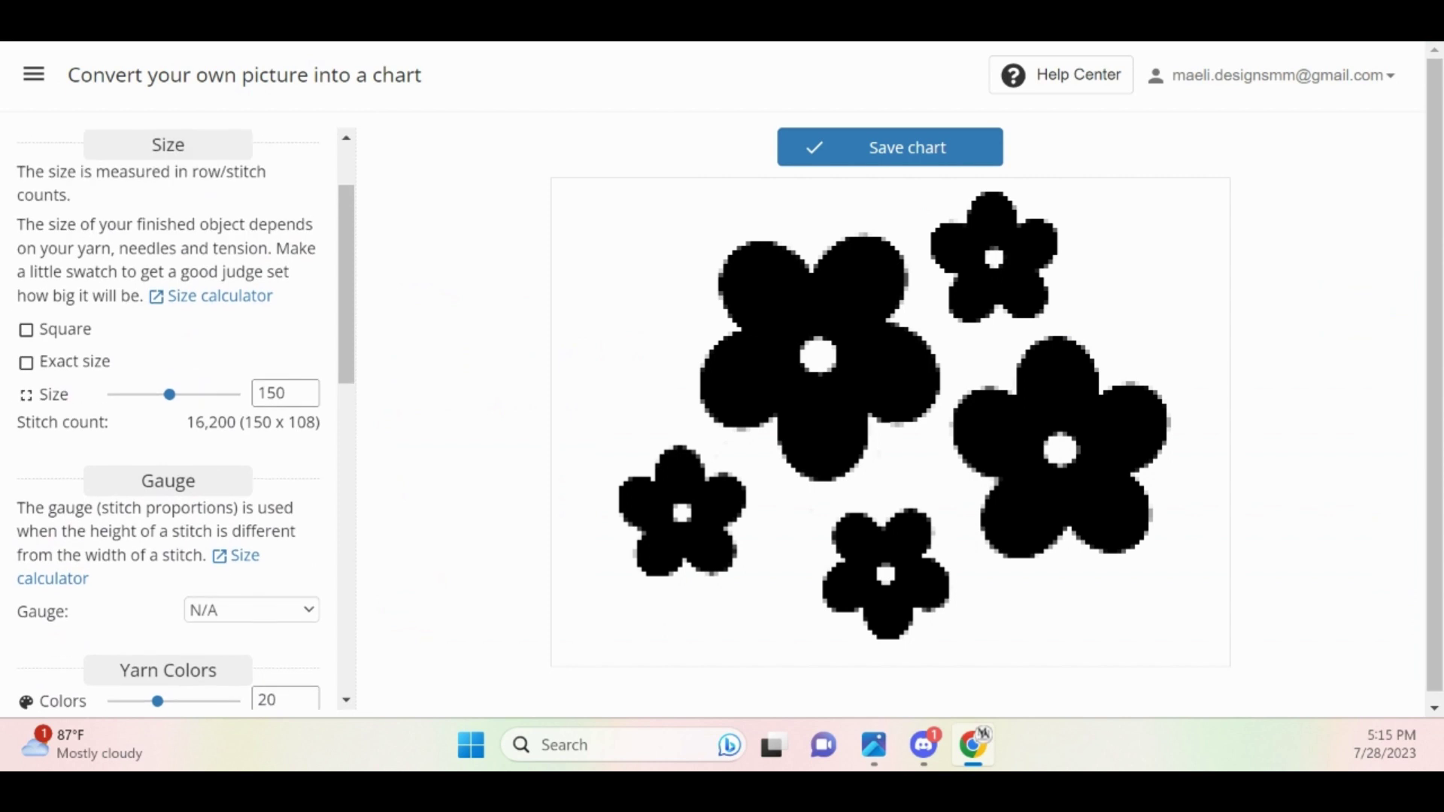
click(26, 362)
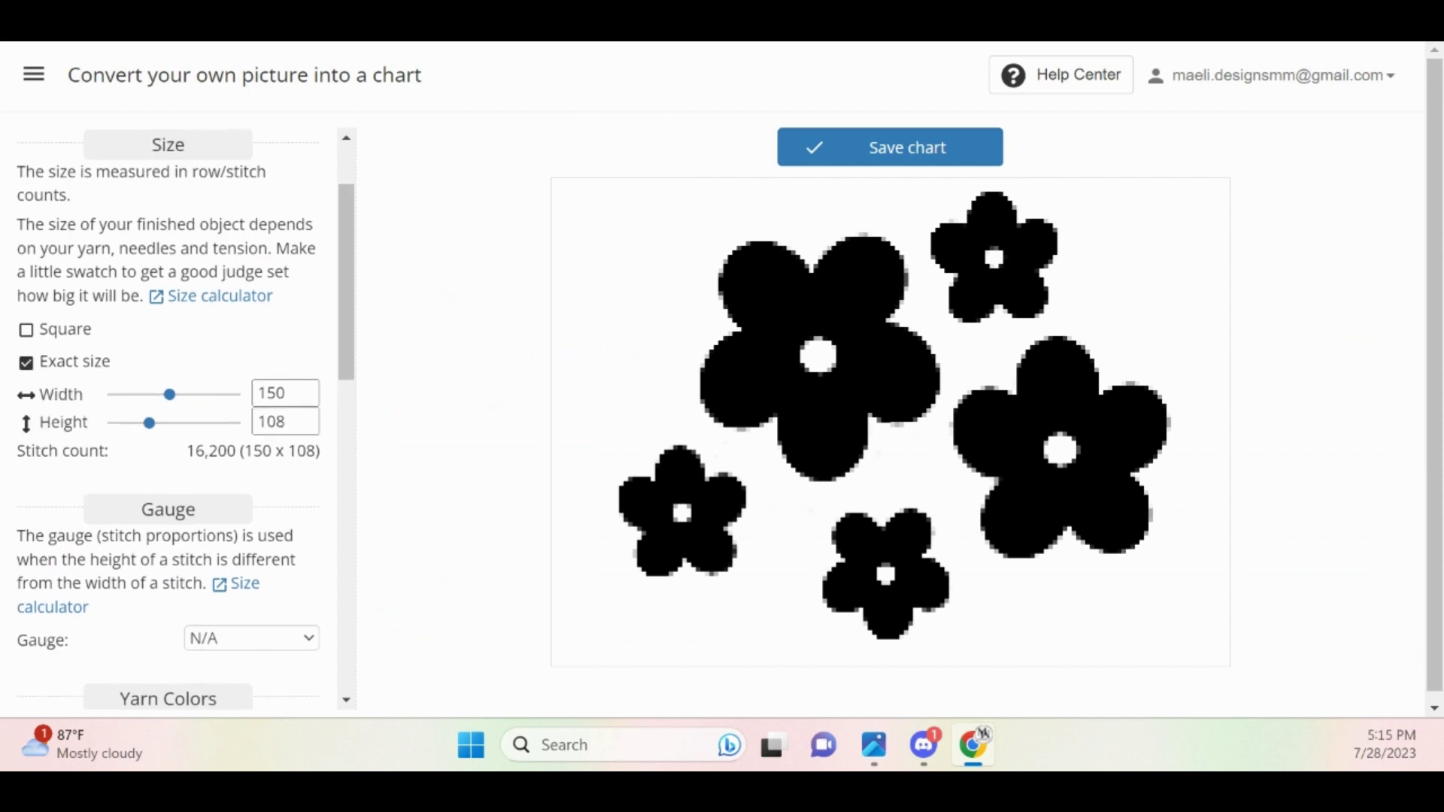
double_click(272, 393)
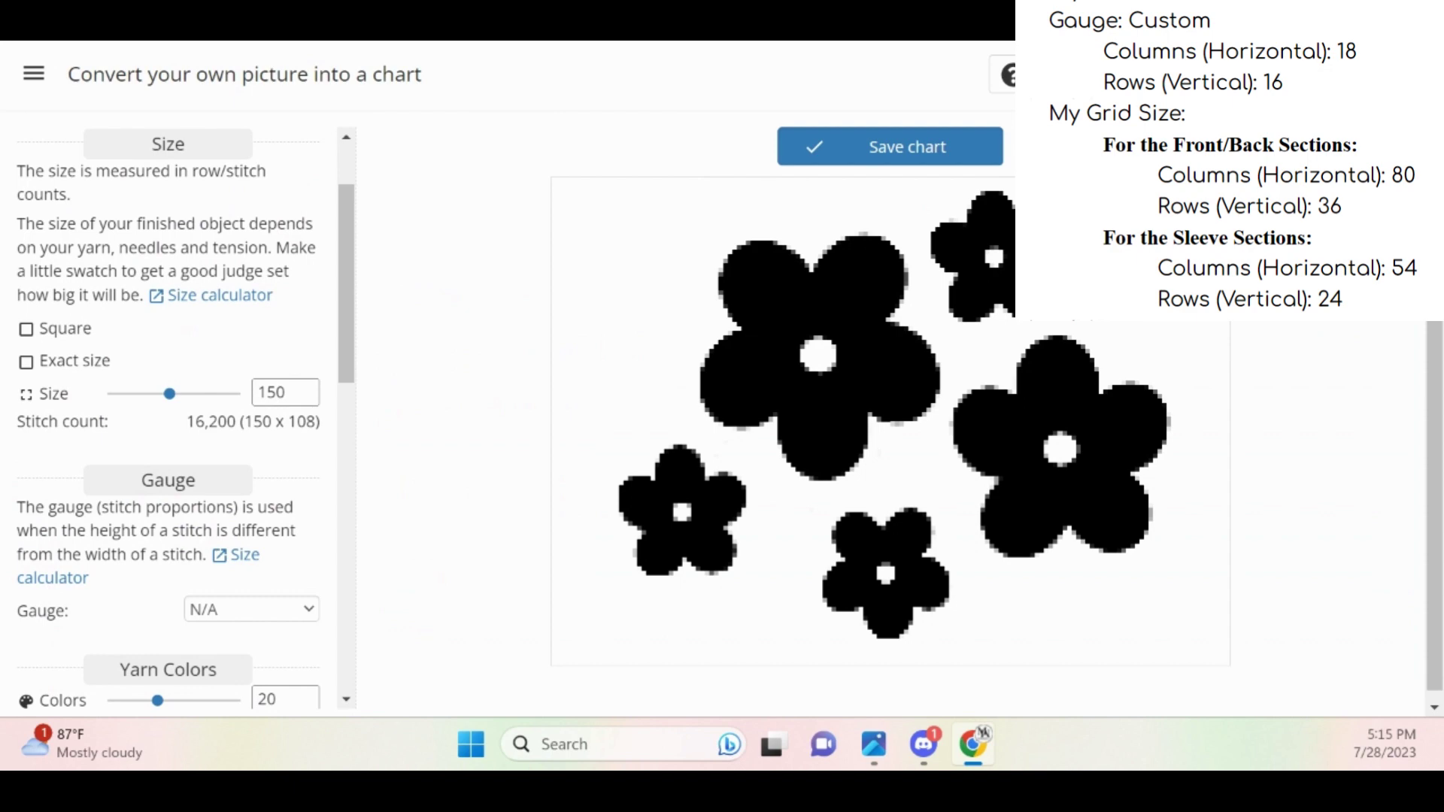
Enable exact size for the picture chart and set it to 80 stitches wide by 36 rows high
click(26, 361)
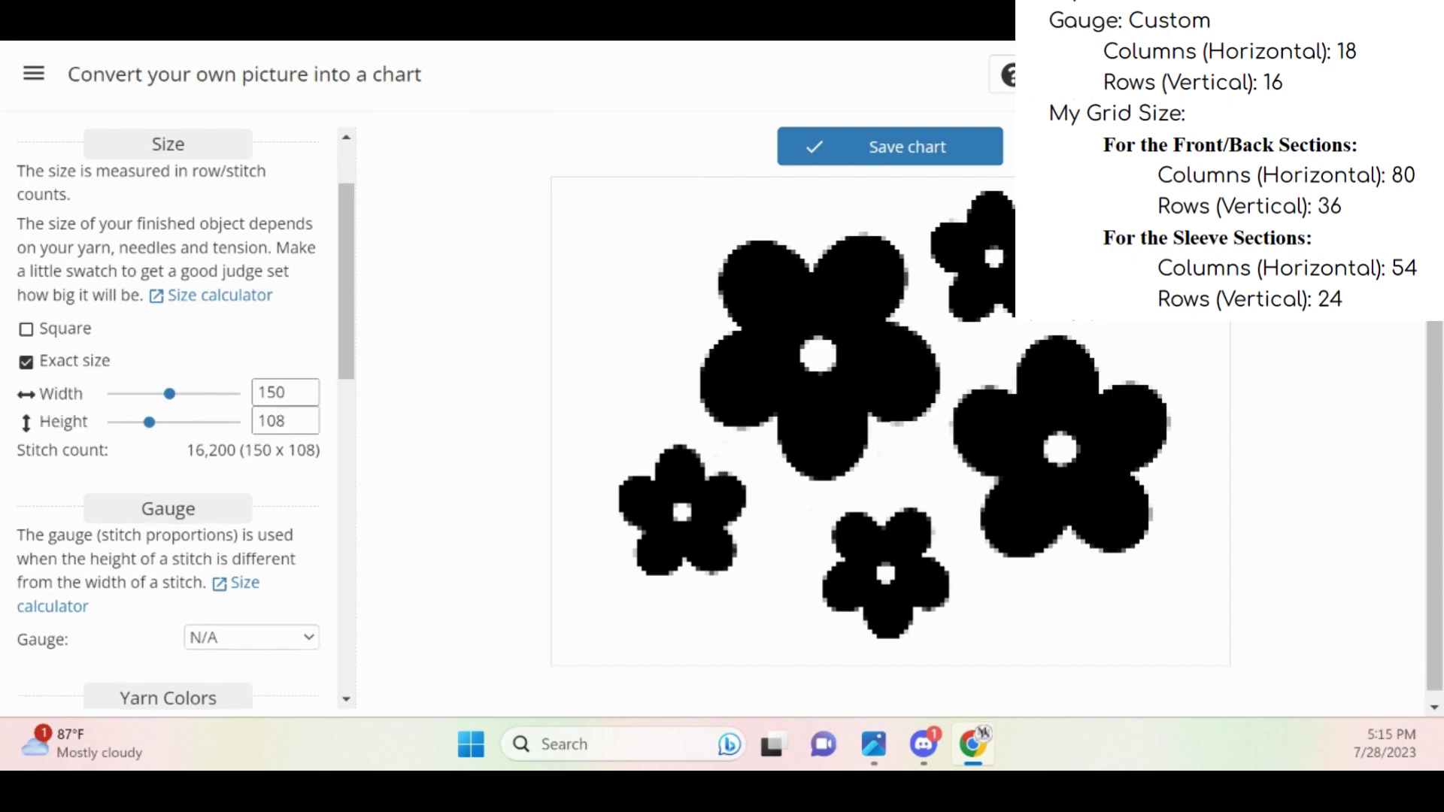
double_click(283, 392)
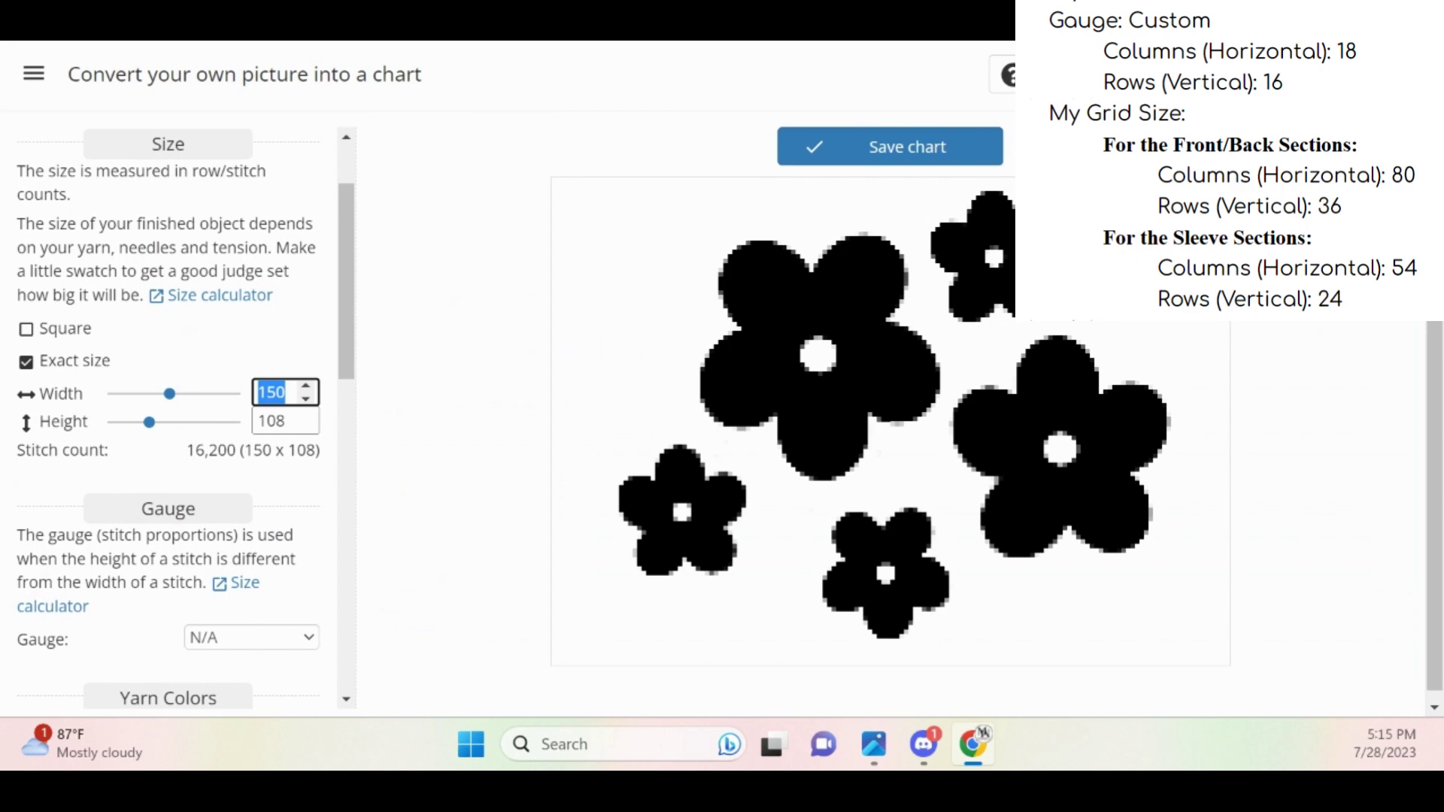
text(80)
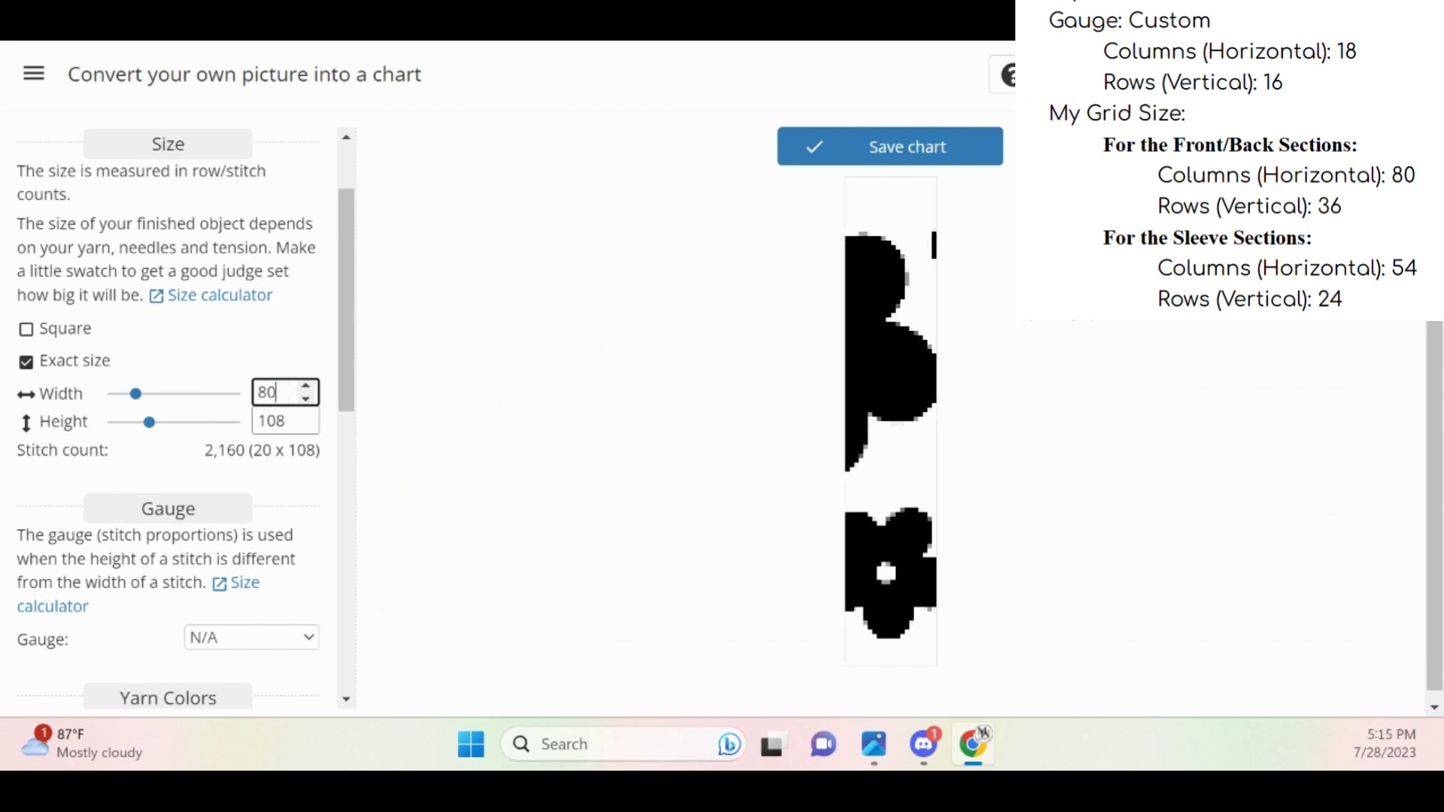
key(Tab)
text(36)
key(Tab)
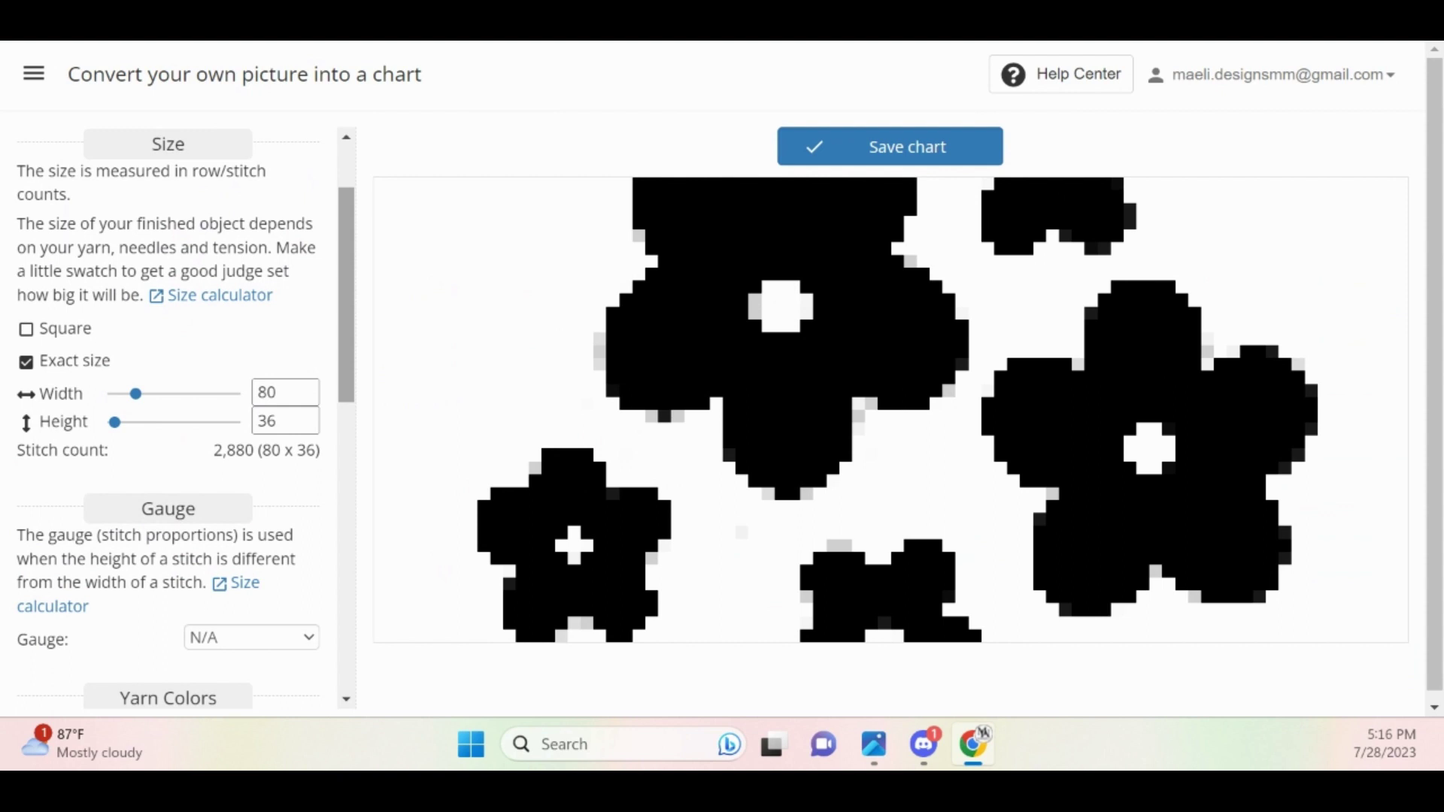
Apply a custom gauge of 18 horizontal and 16 vertical to the picture chart
scroll(173, 421, down, 3)
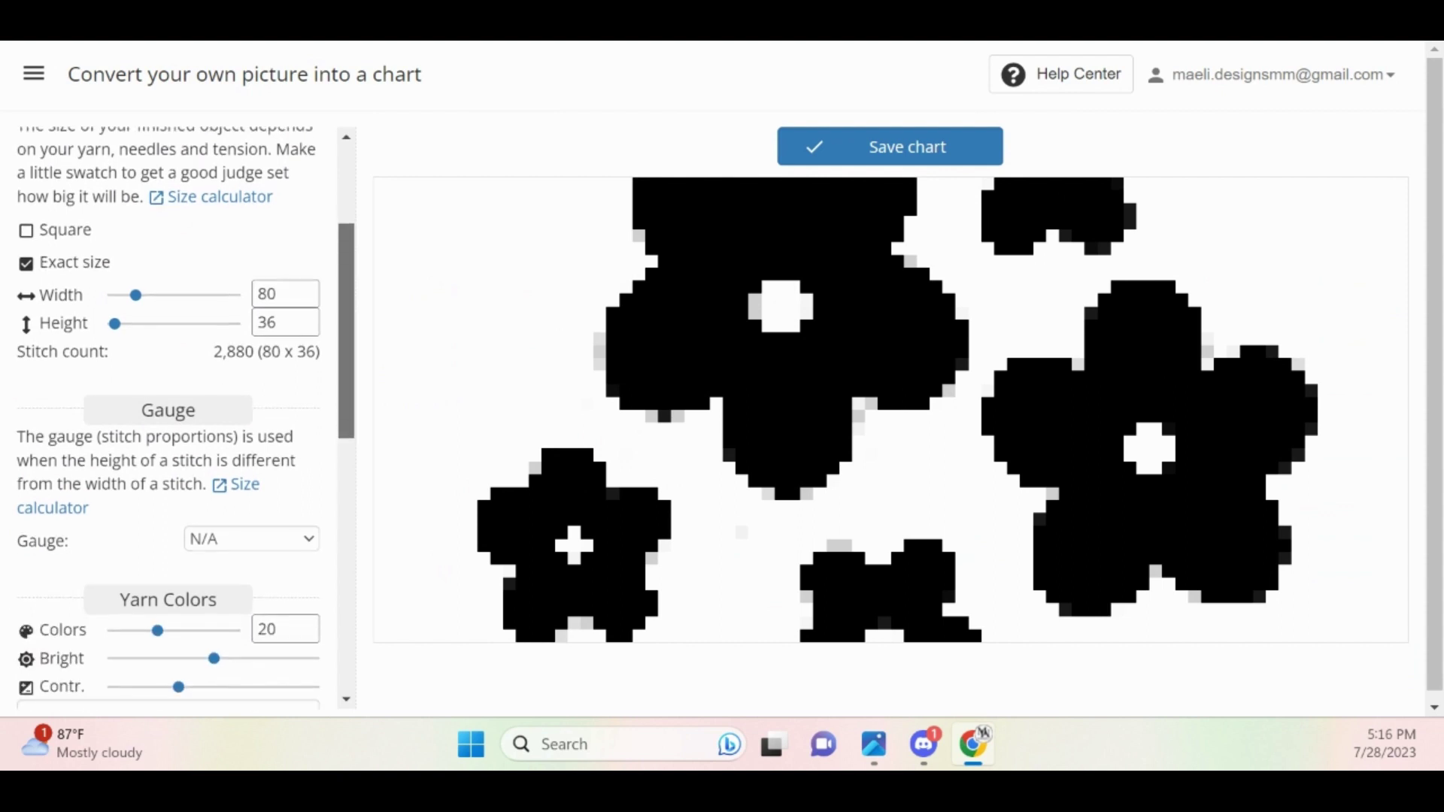
scroll(173, 421, down, 2)
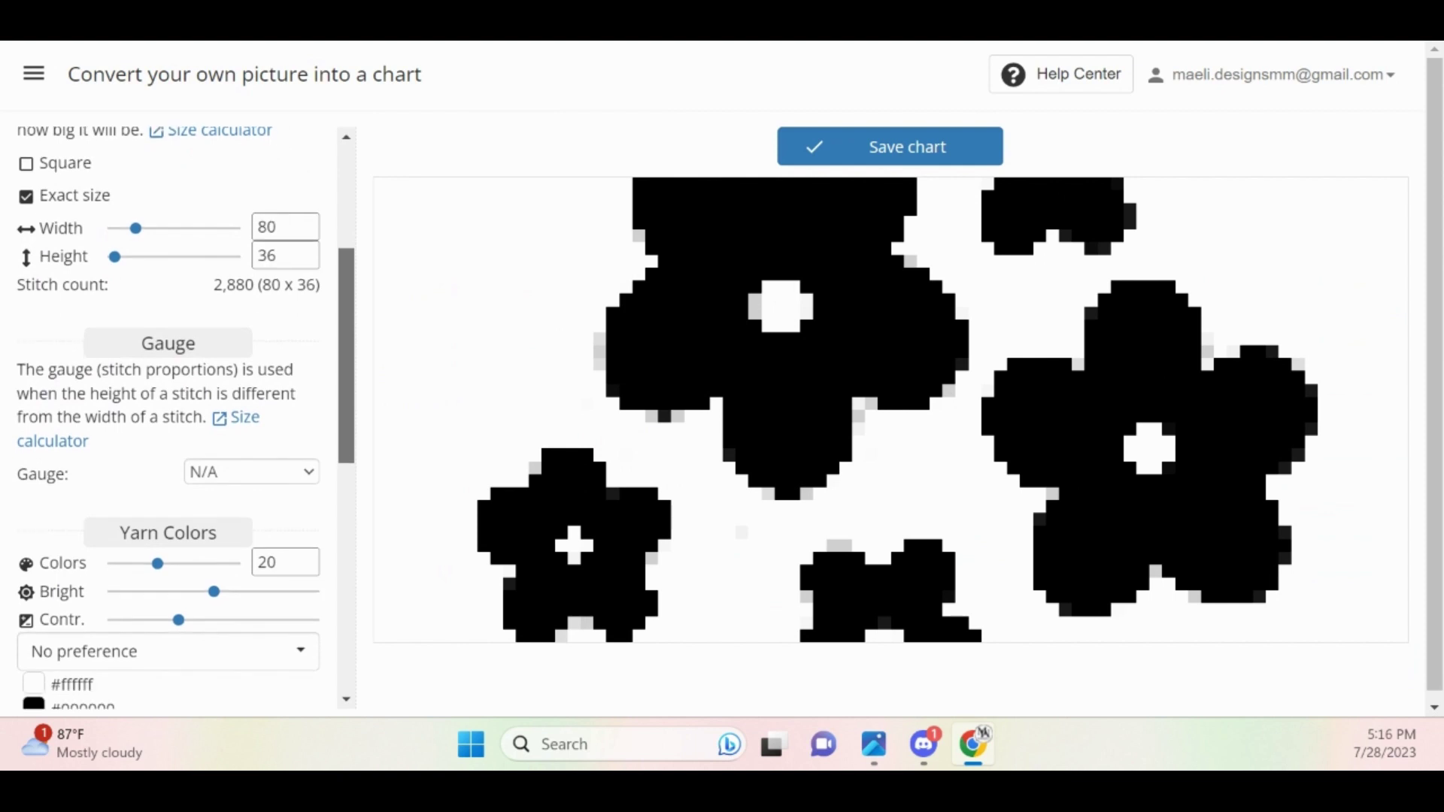
scroll(173, 421, down, 2)
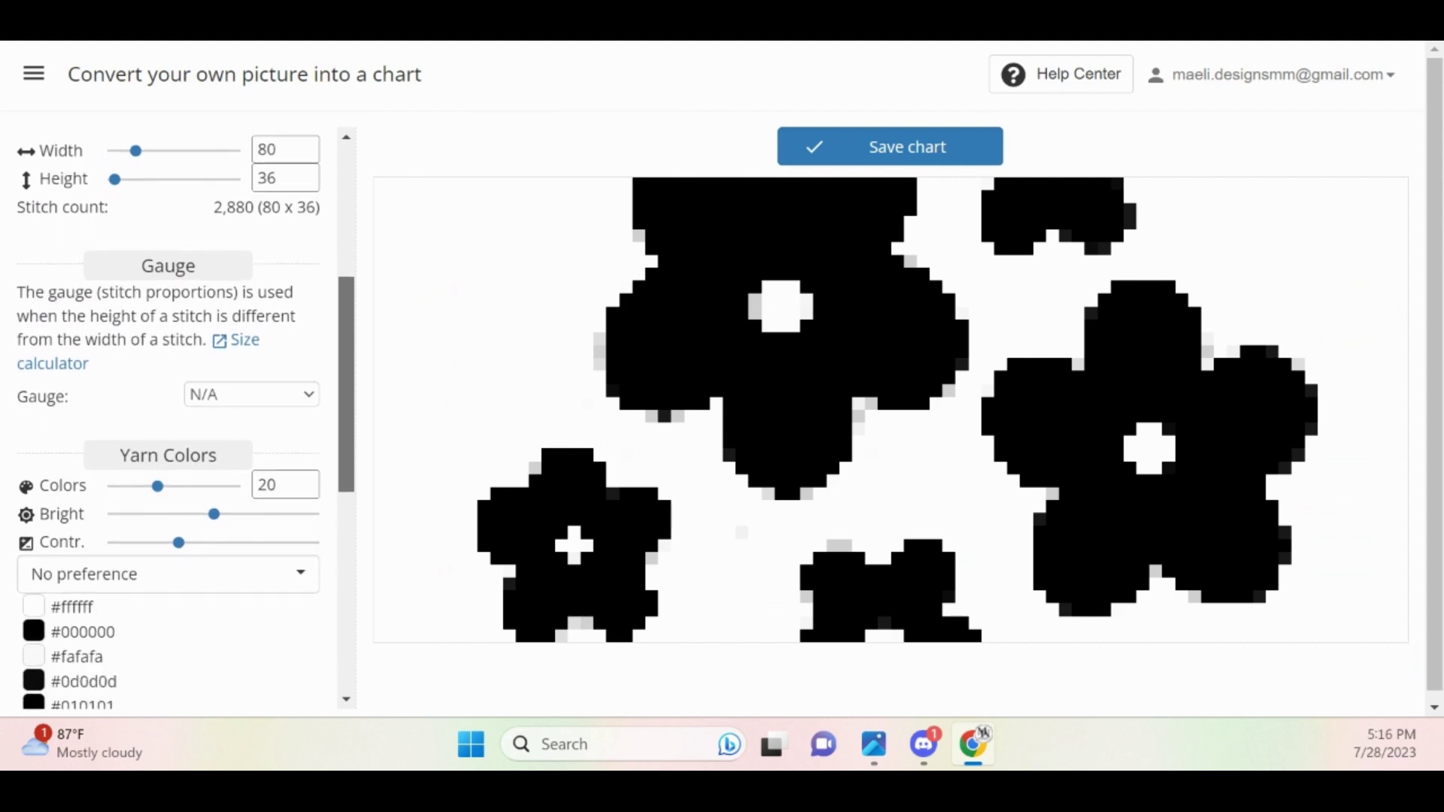
scroll(173, 421, down, 1)
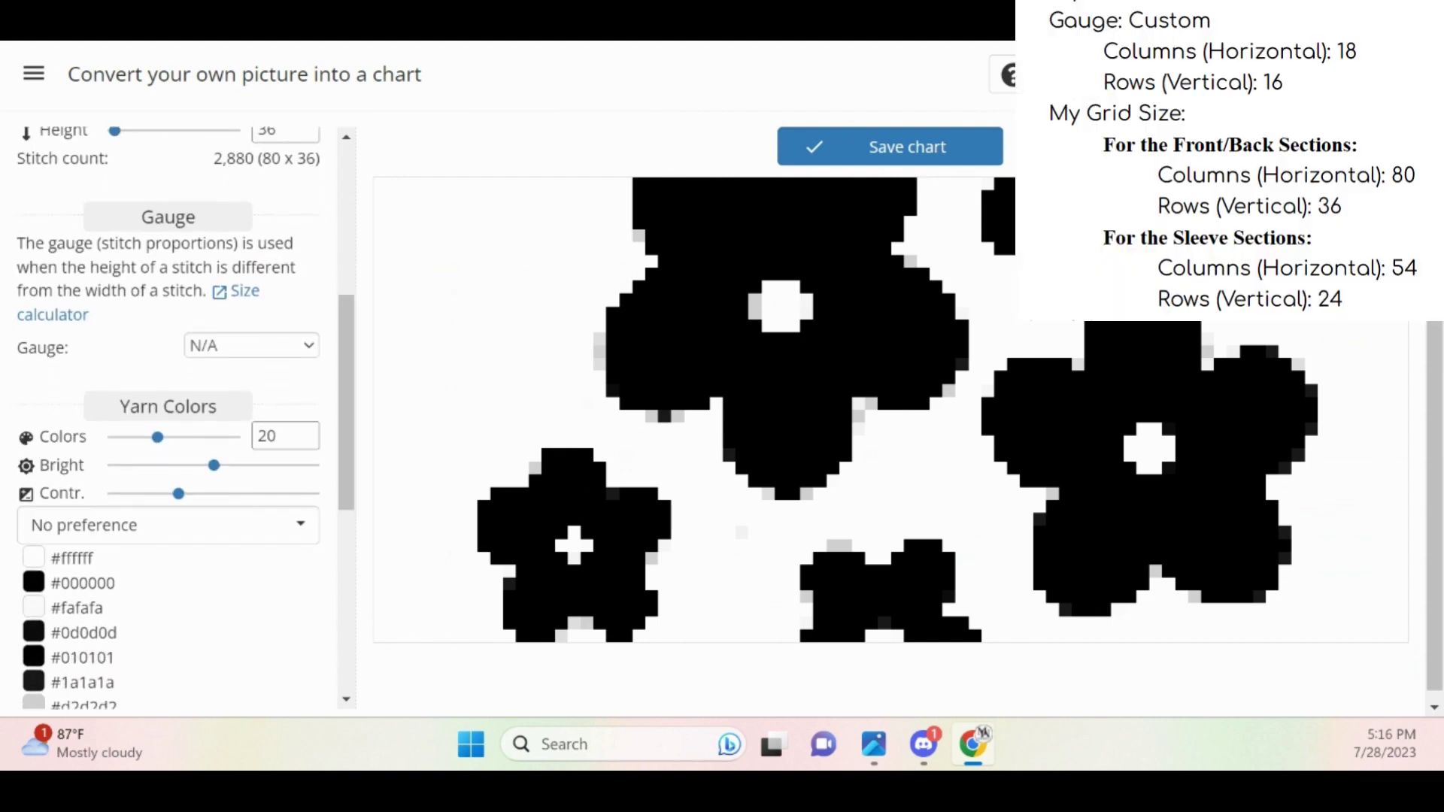
click(251, 346)
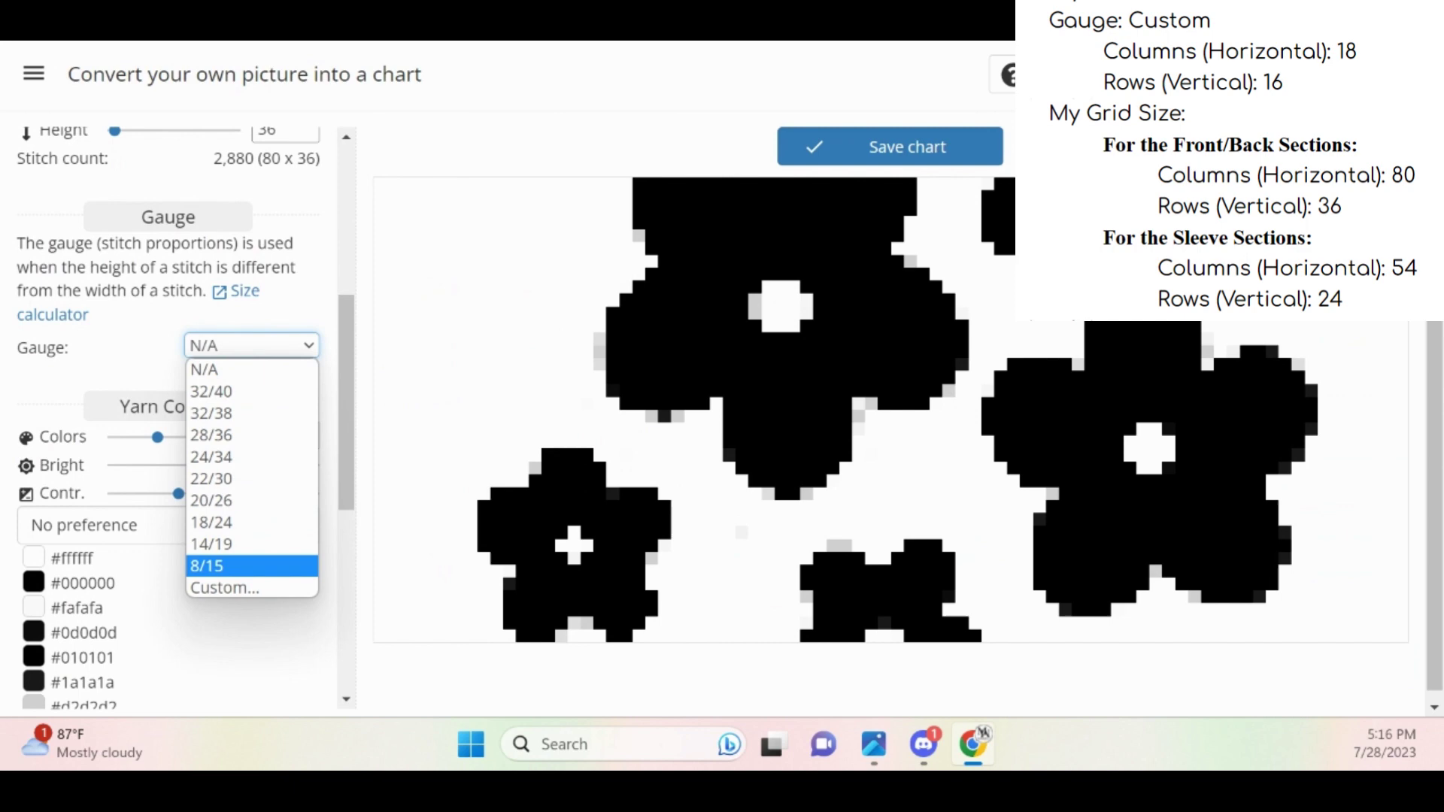
key(Down)
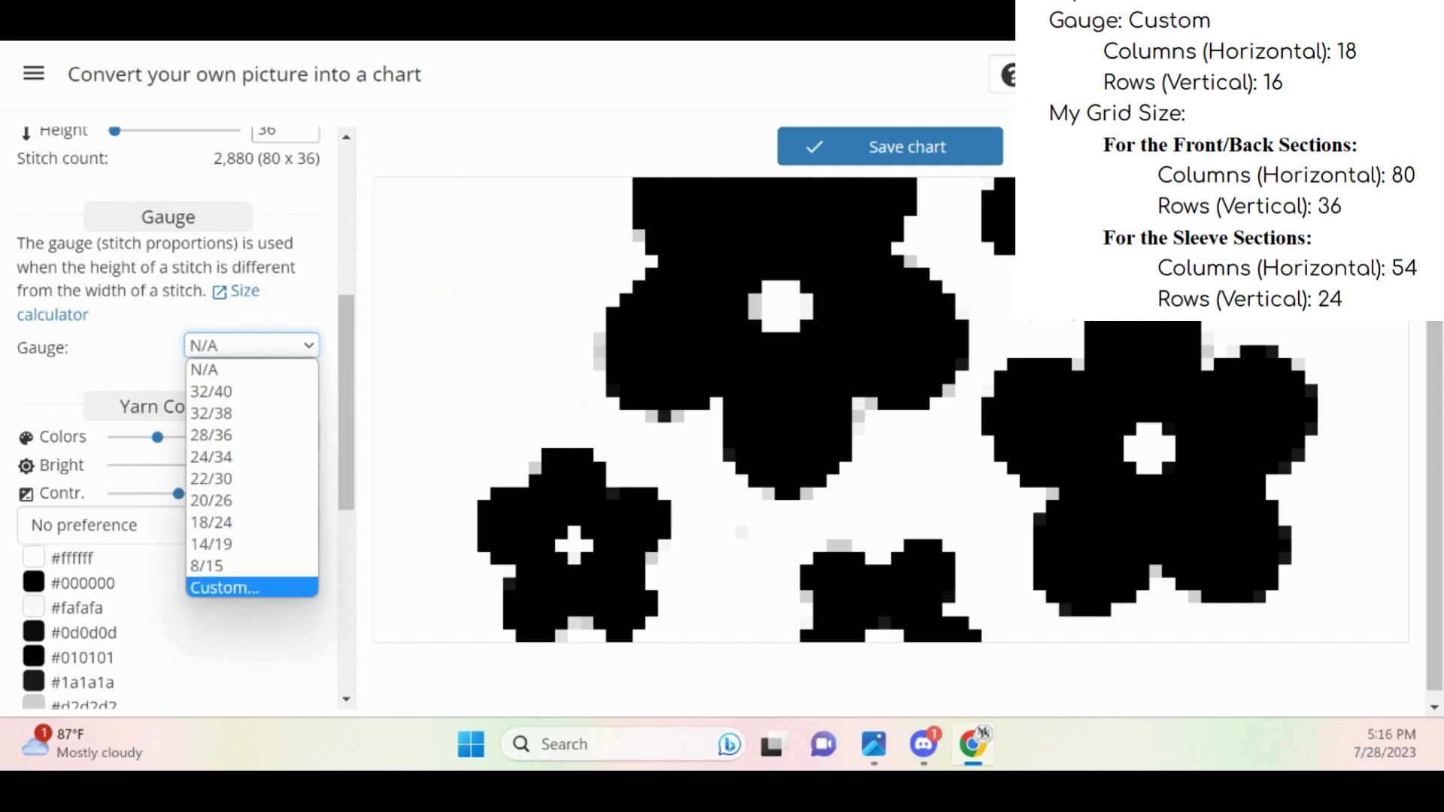
key(Return)
text(18)
key(Tab)
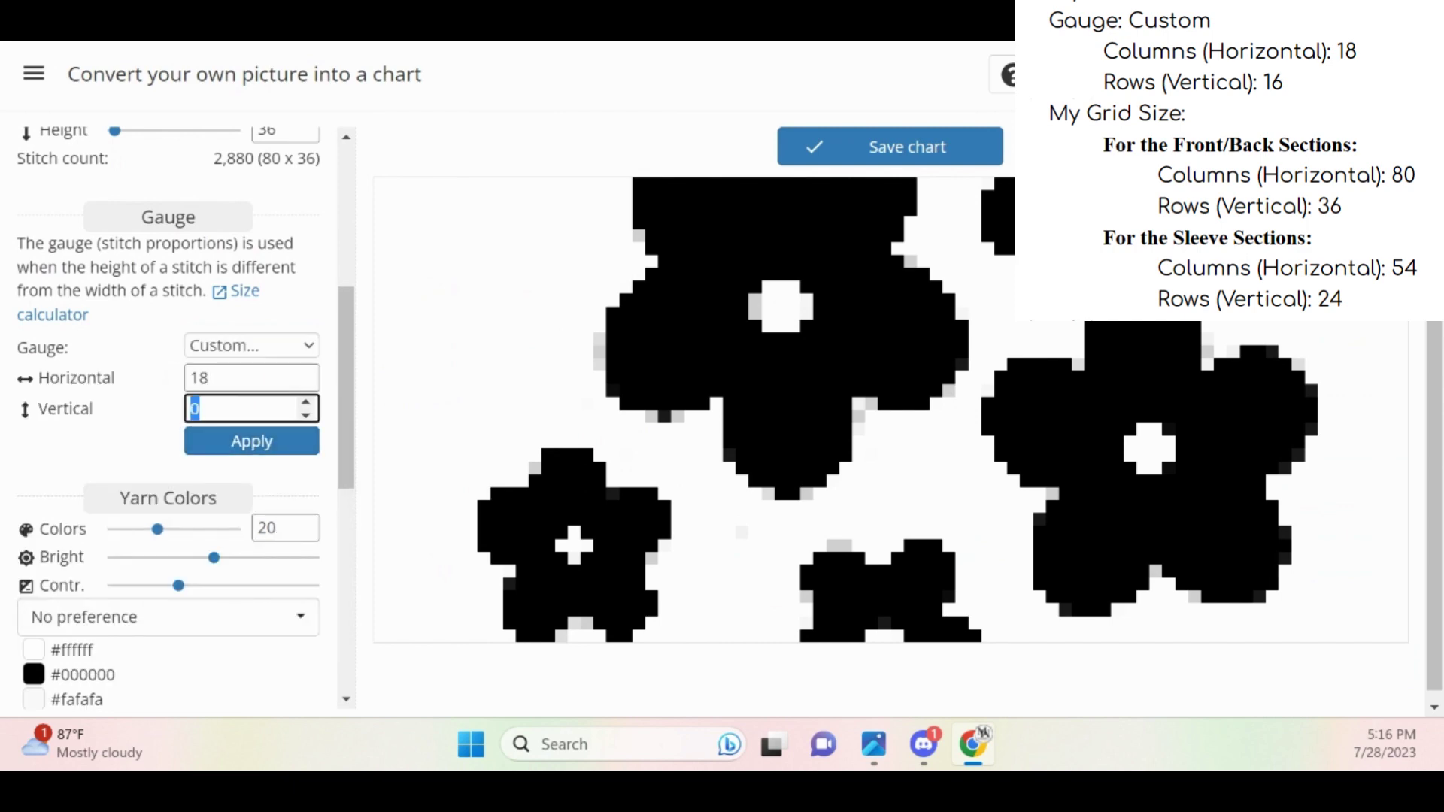
text(16)
key(Return)
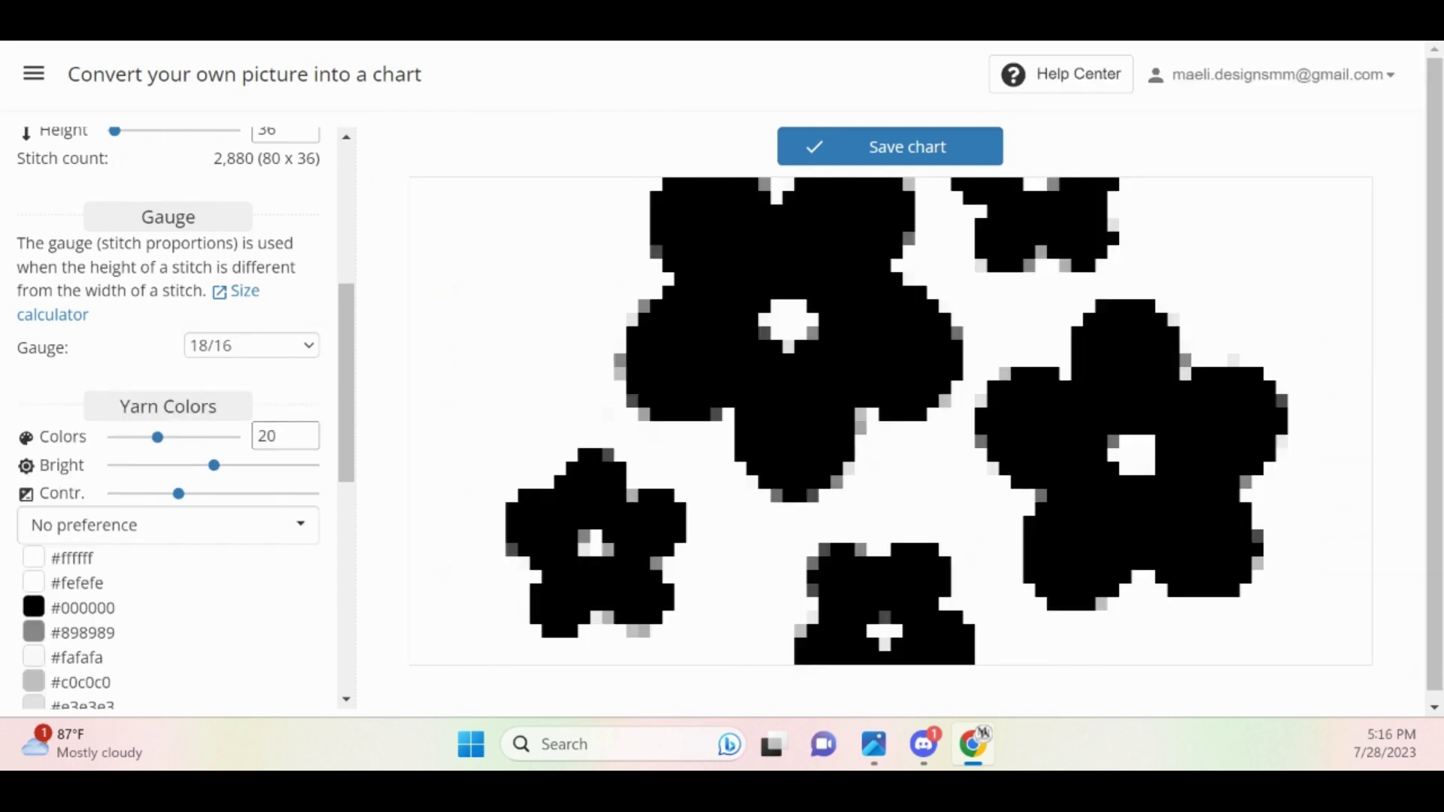
Limit the yarn colors to 2 and save the flower picture as a chart
click(280, 436)
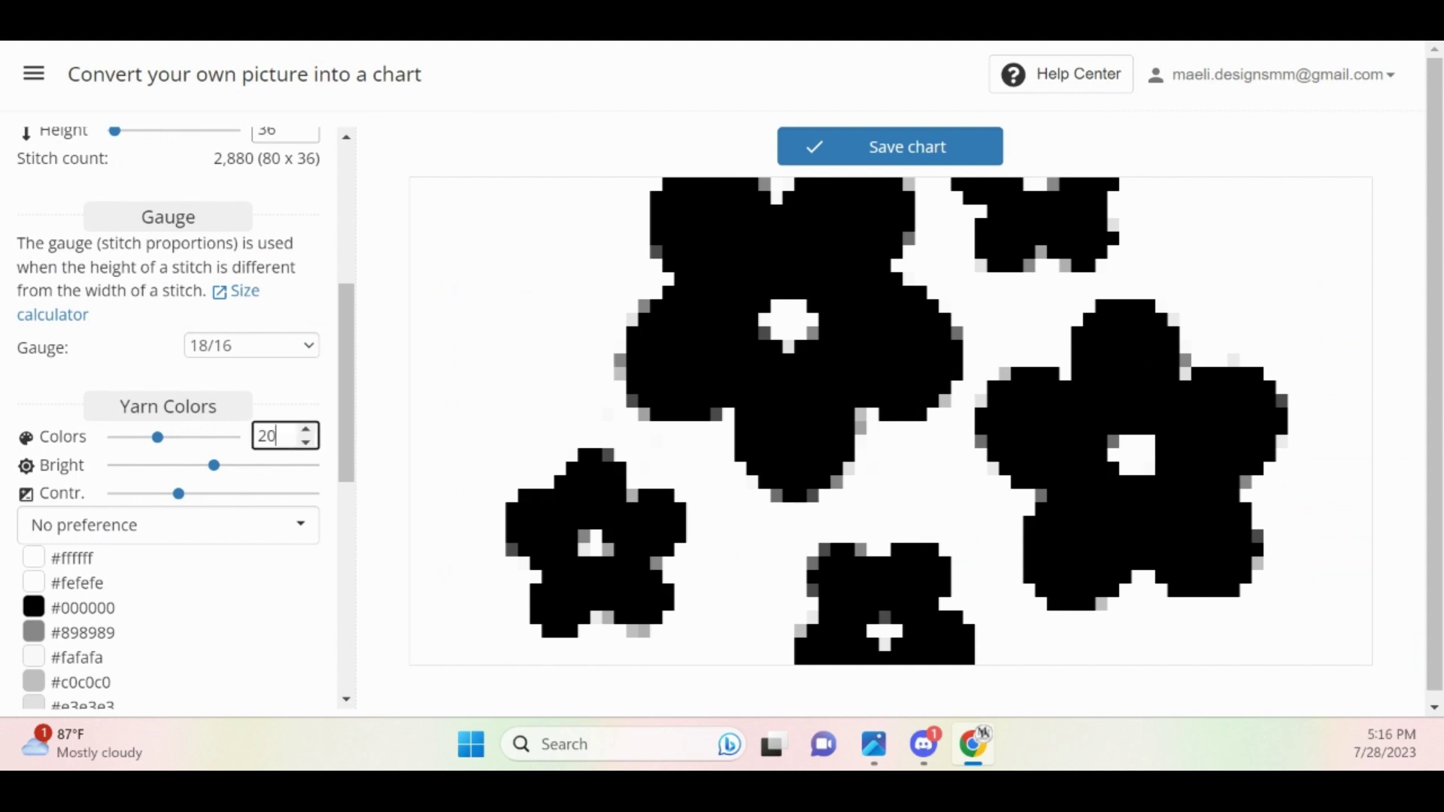
key(BackSpace)
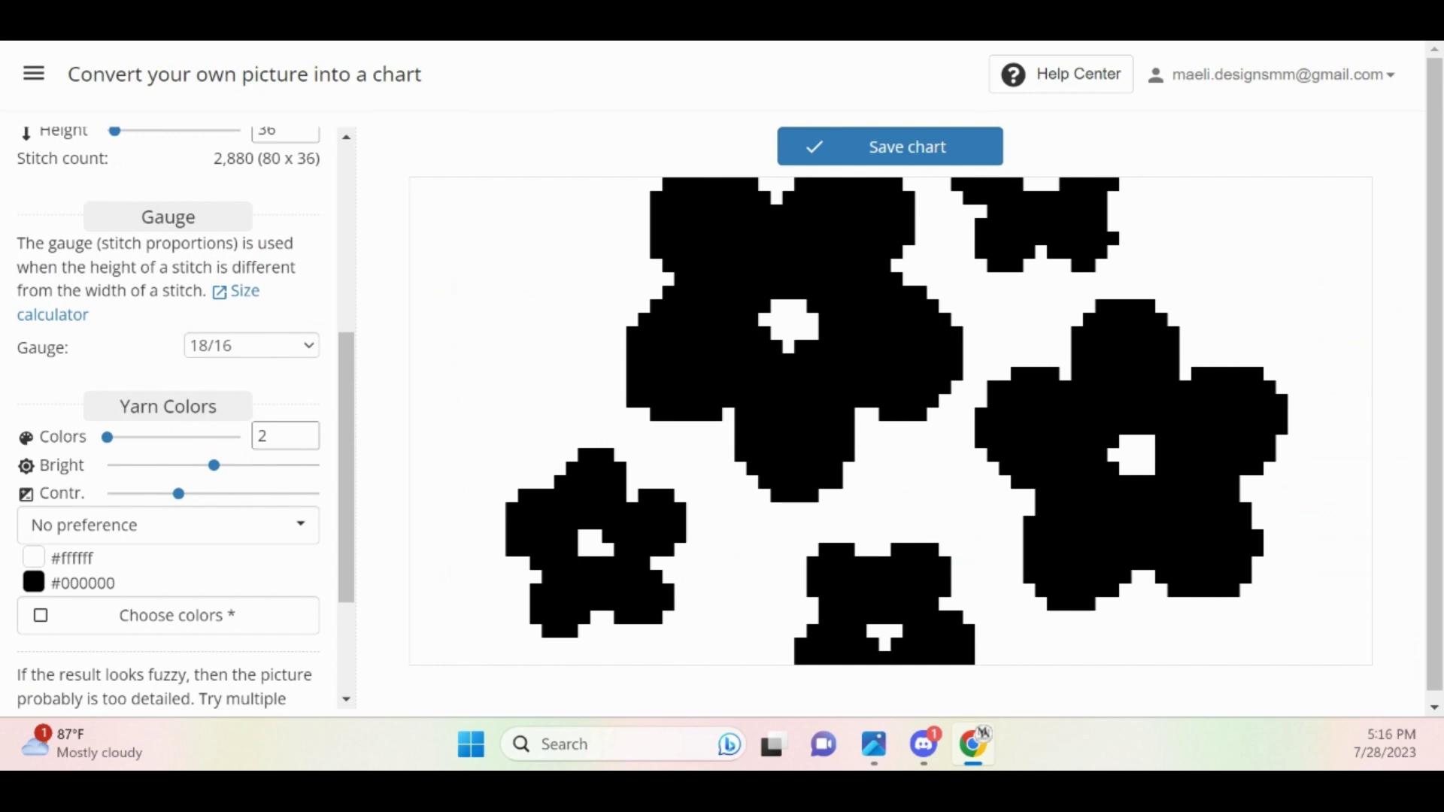
scroll(168, 414, down, 3)
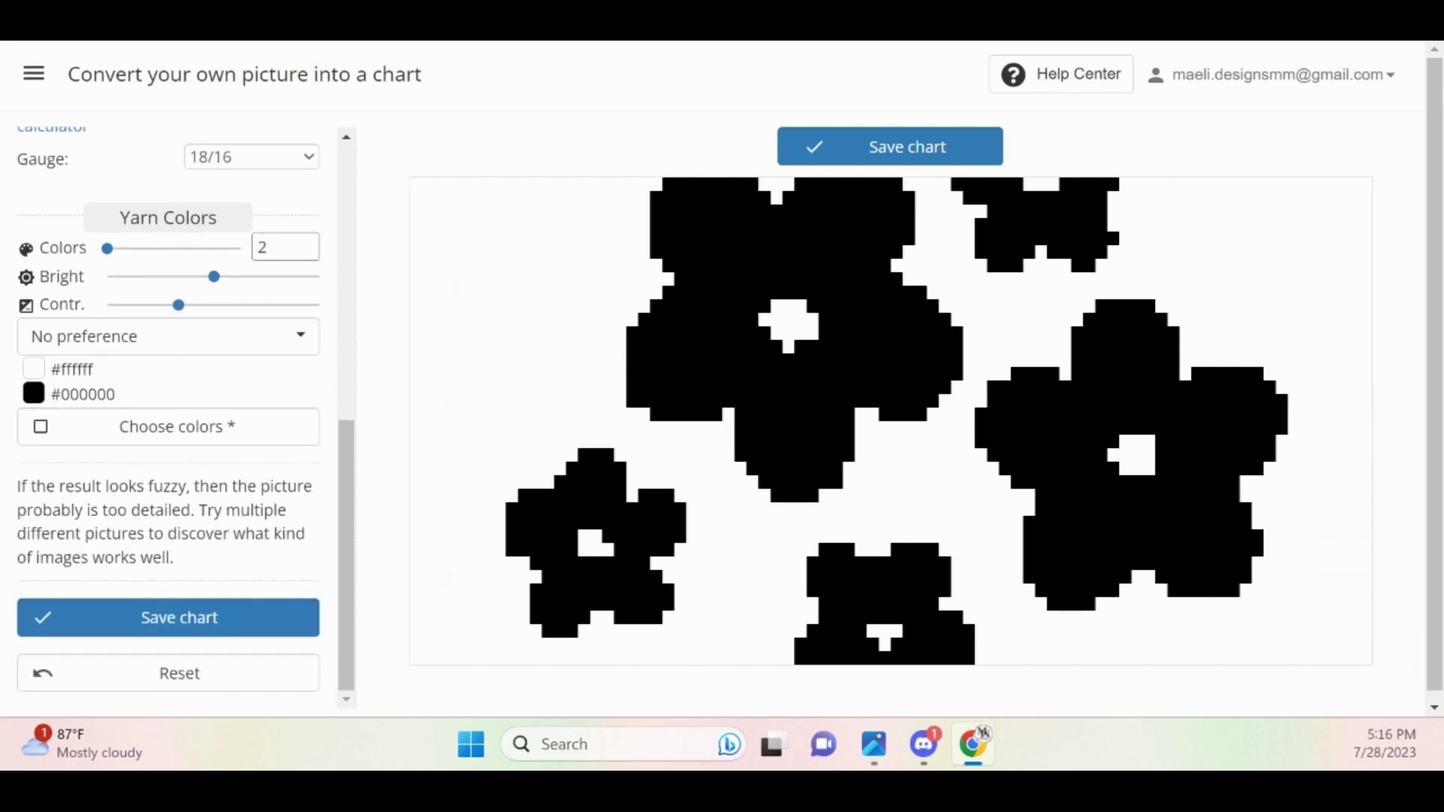
click(179, 618)
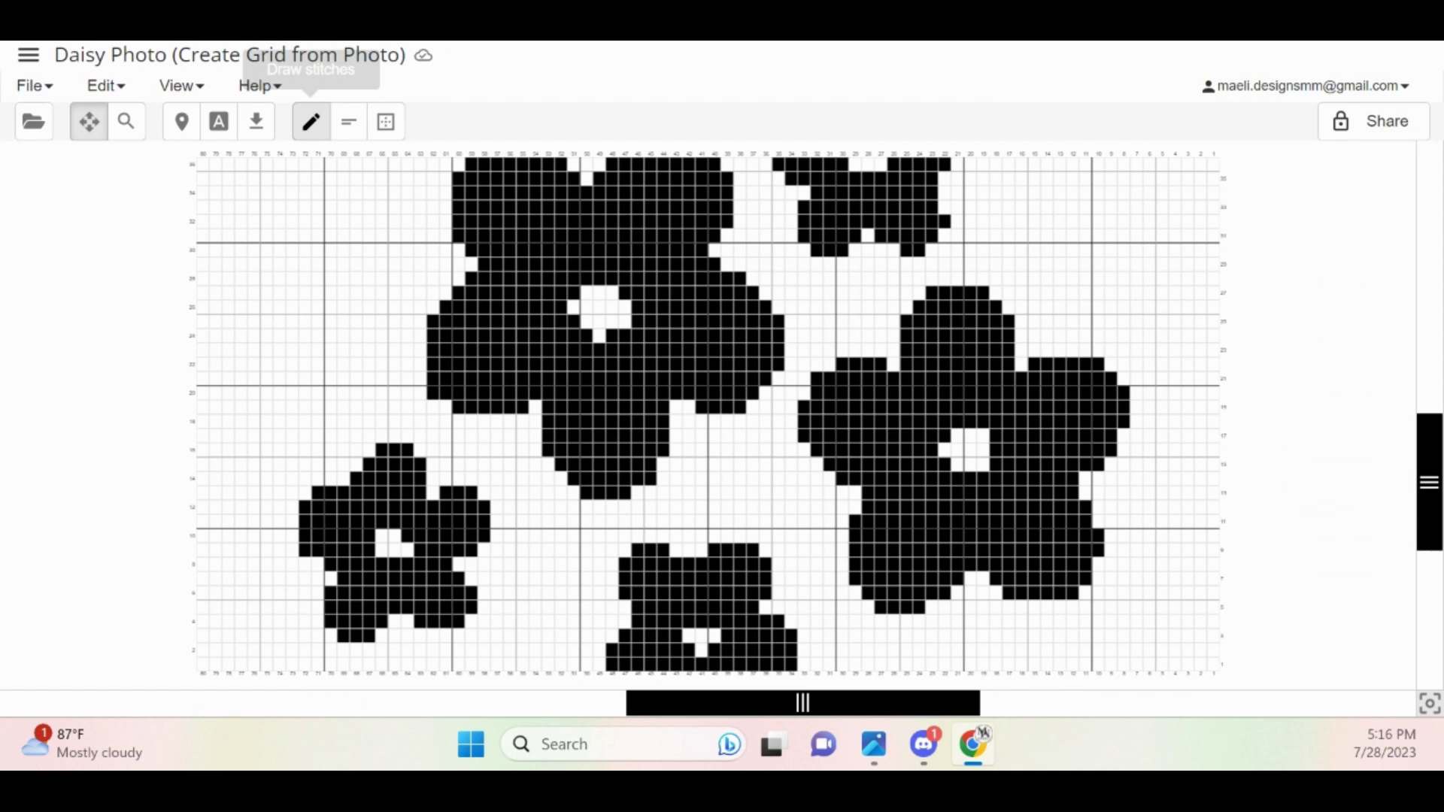
Draw stitches on the small left flower, evening out its white center and filling the gap between its upper petals in black
click(311, 122)
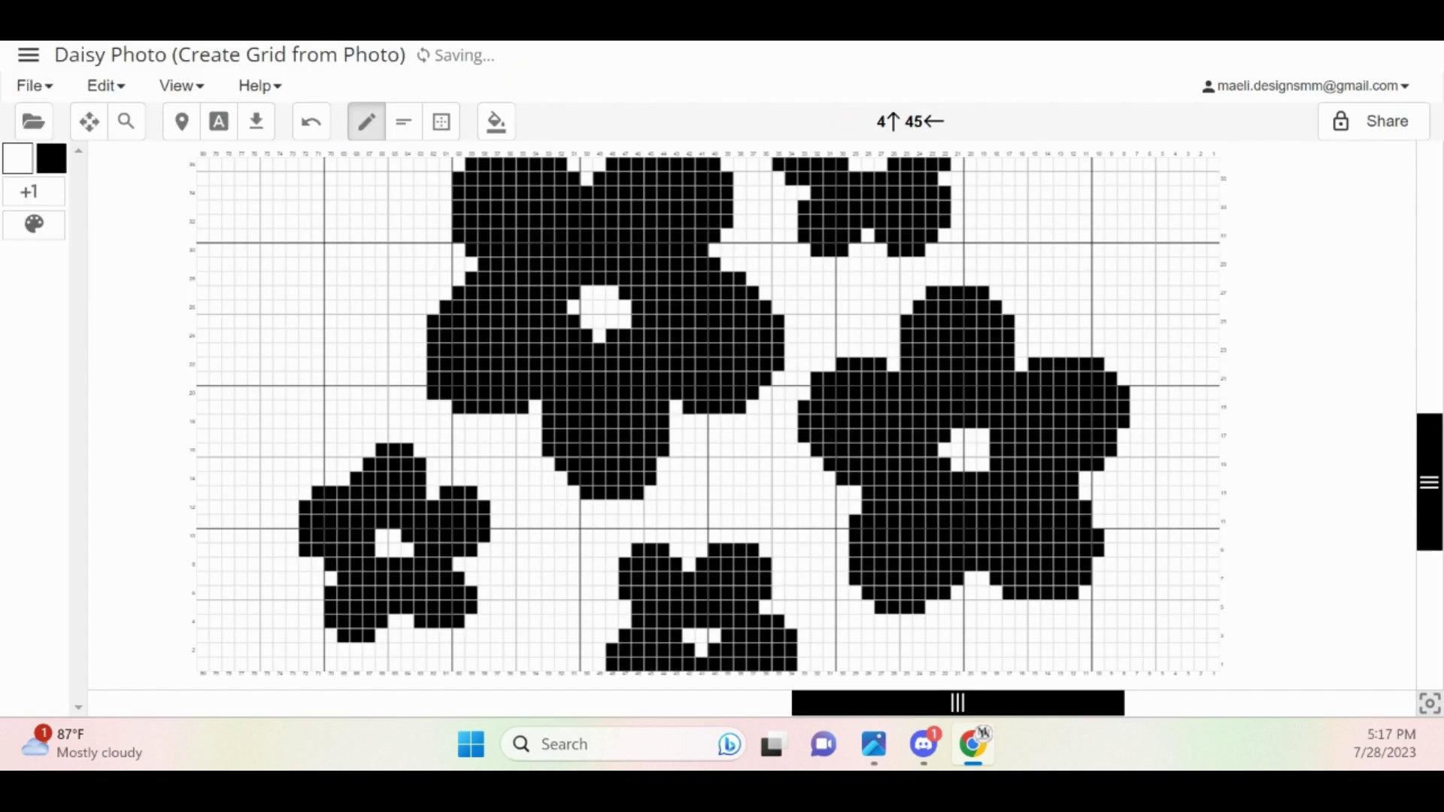
click(395, 607)
click(356, 478)
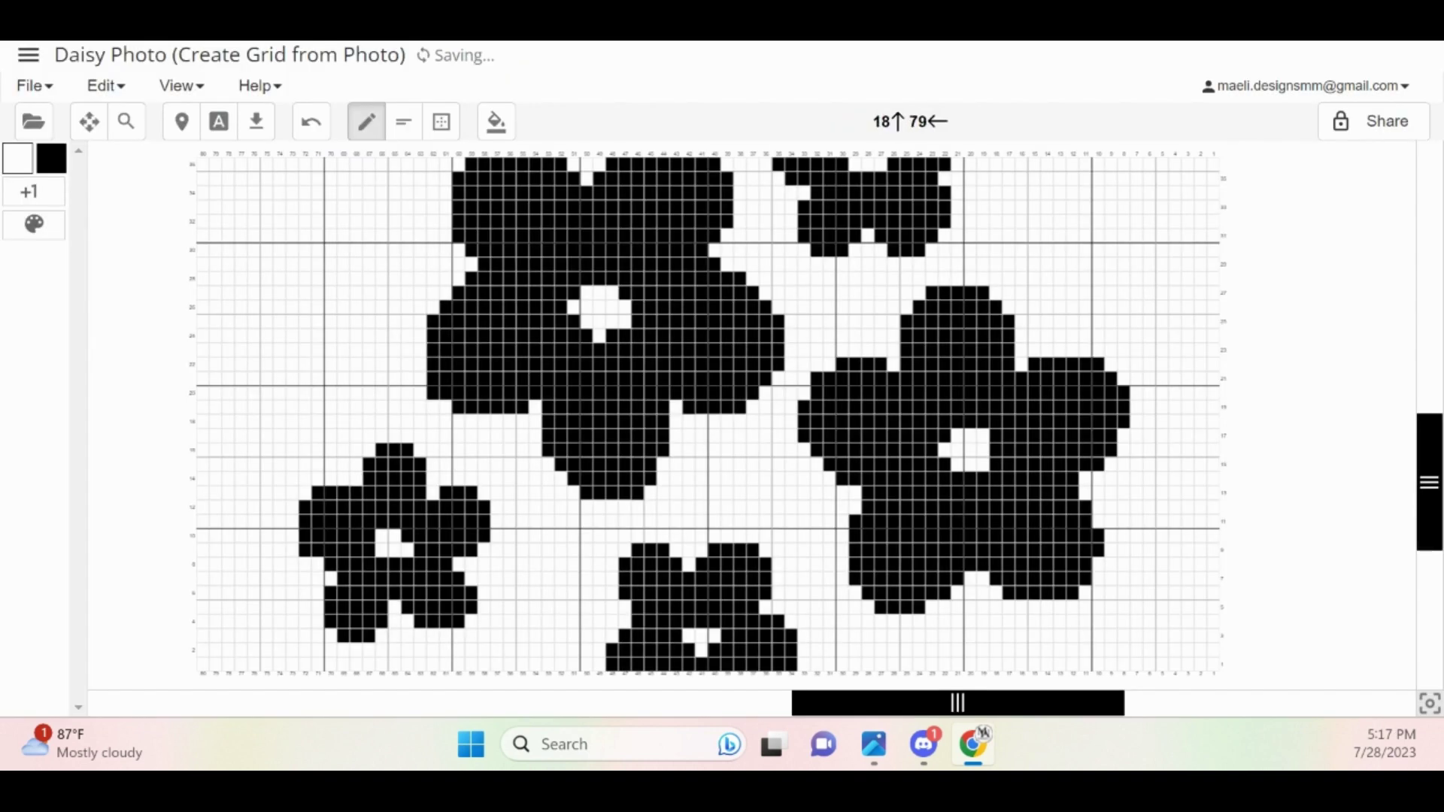
click(52, 159)
click(434, 492)
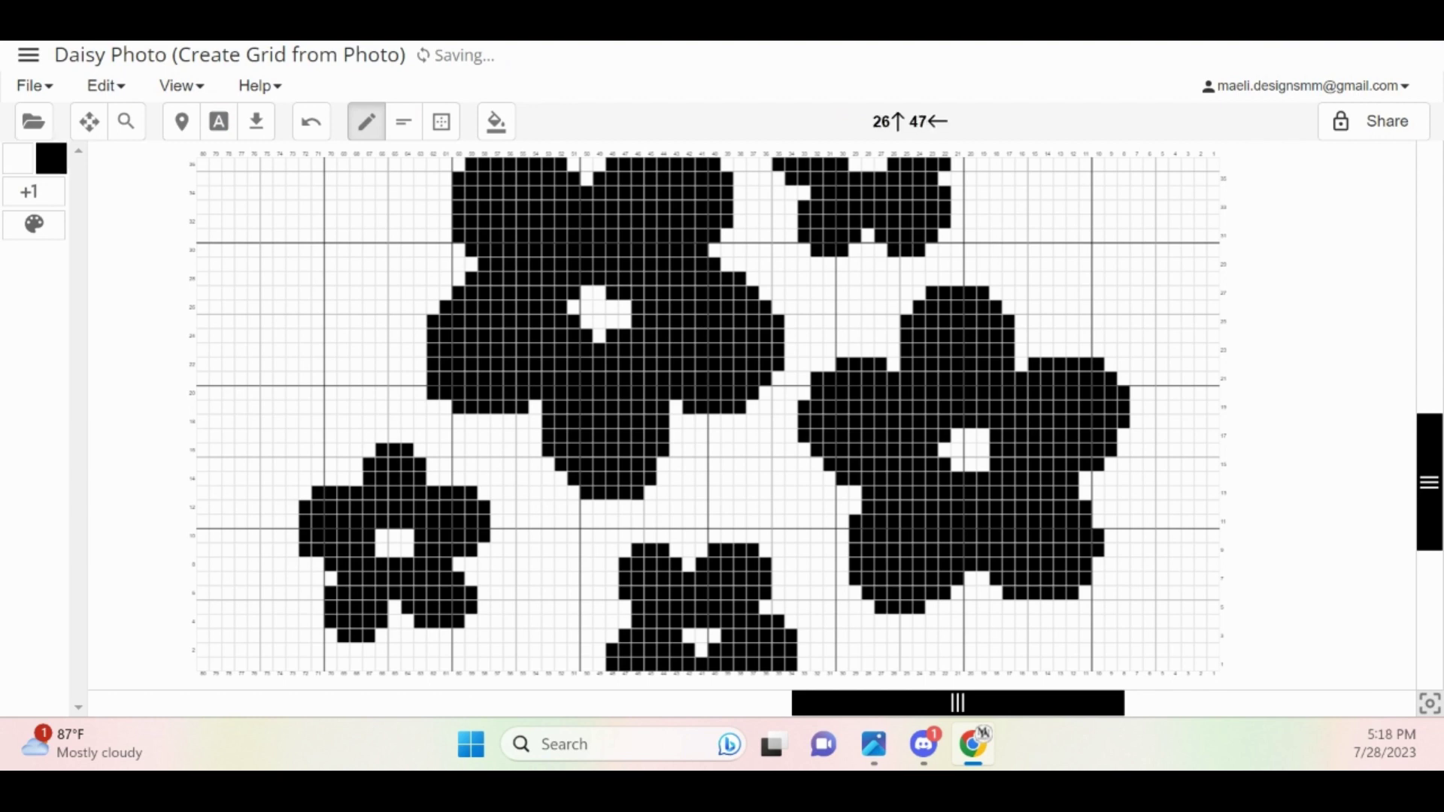
Paint black over the uneven stitches around the large flower's white center and at the corners of the right flower's center
click(574, 308)
click(599, 336)
click(587, 323)
click(587, 293)
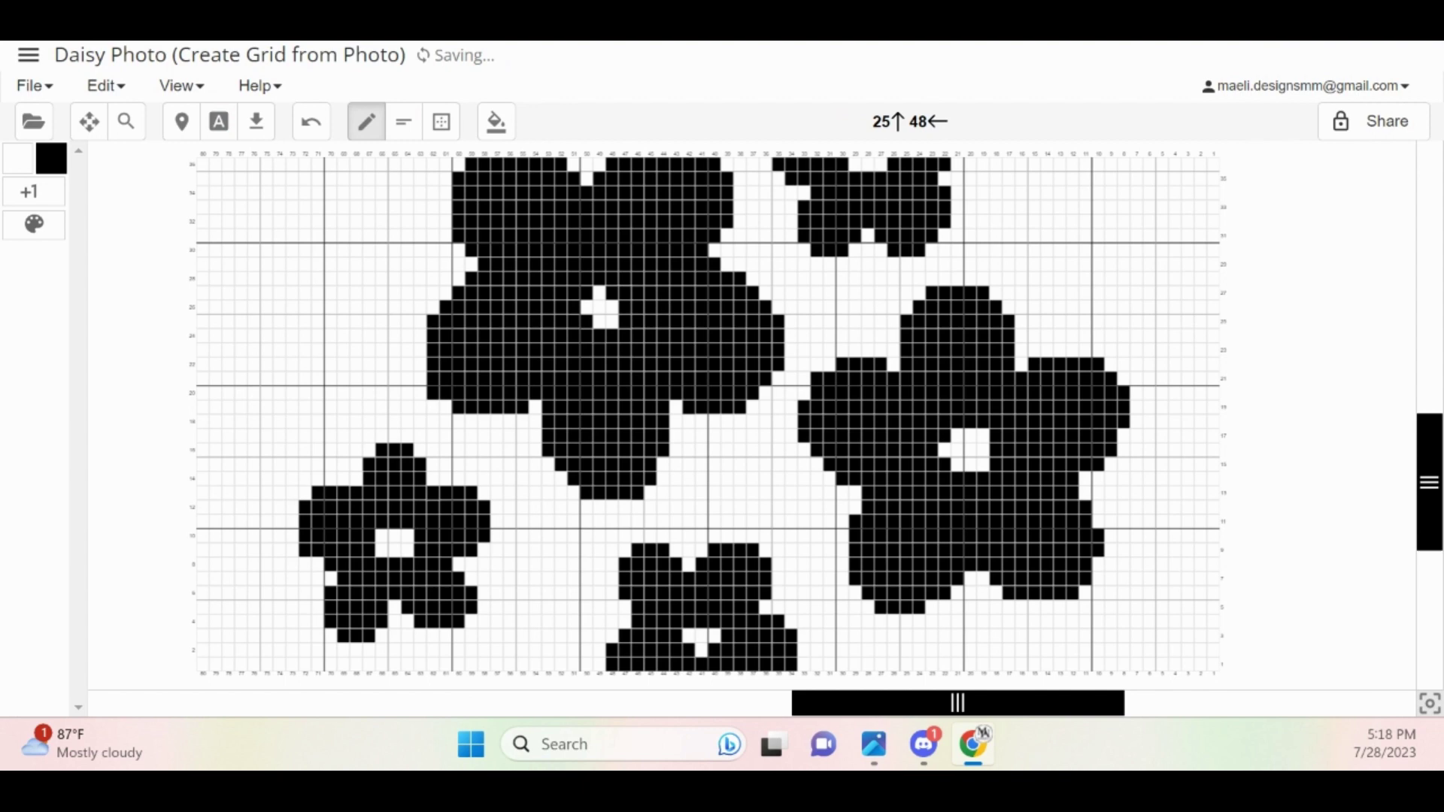
click(613, 322)
click(983, 436)
click(983, 465)
Reshape the large flower's center into a white diamond and complete a white cross in the bottom flower's center
click(18, 159)
click(586, 293)
click(612, 293)
click(612, 322)
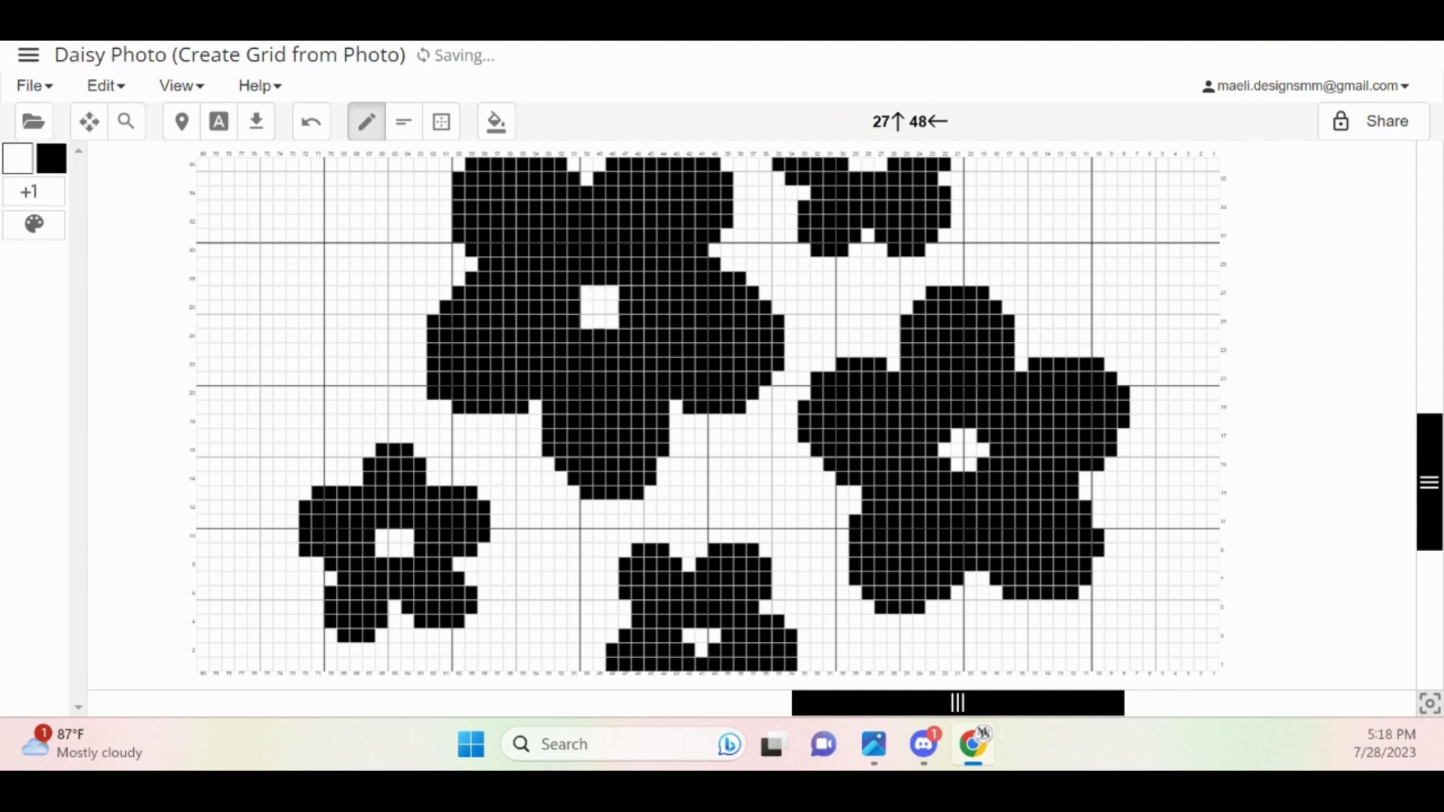
click(598, 278)
click(599, 336)
click(574, 307)
click(624, 307)
scroll(649, 527, down, 1)
click(702, 566)
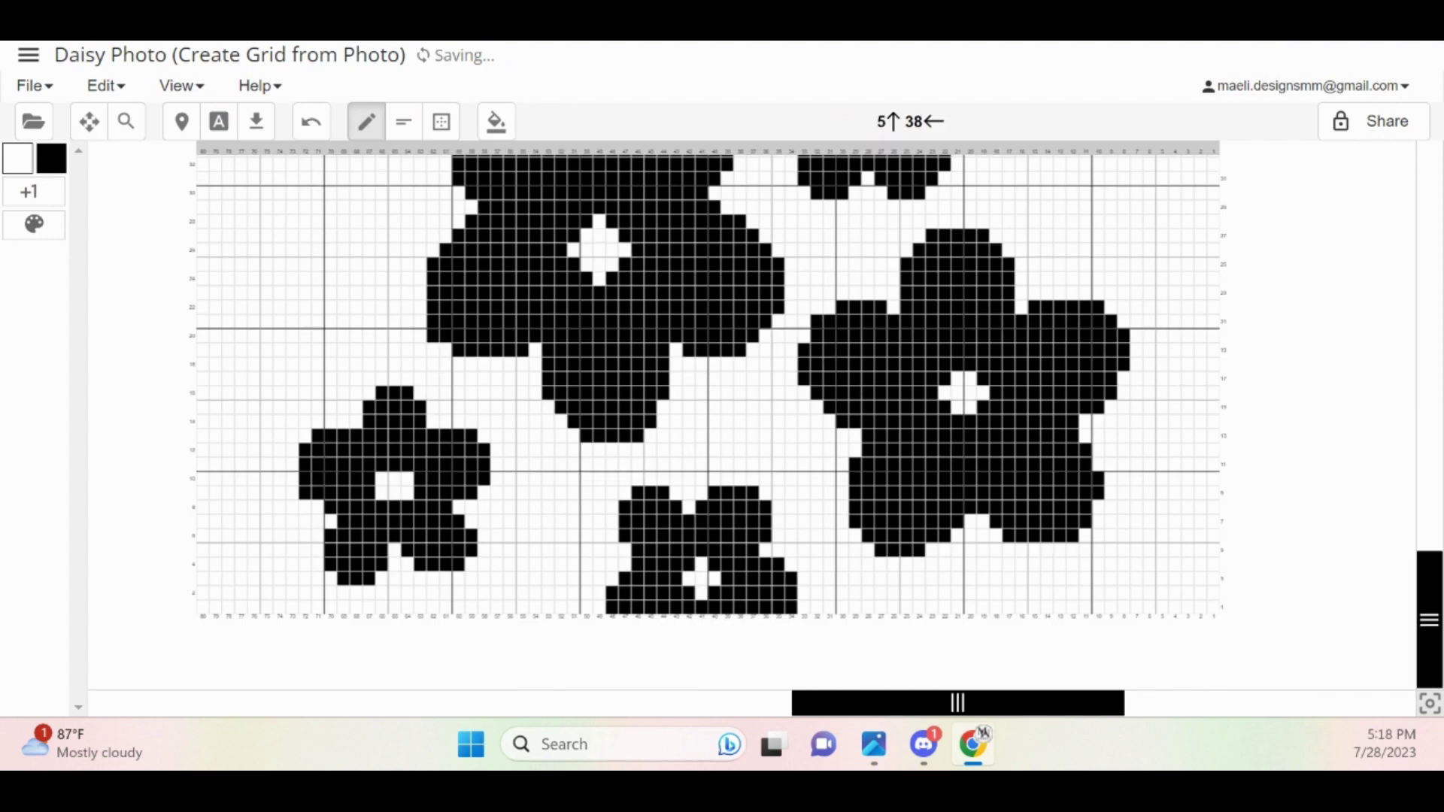
Touch up the cropped top flower, narrowing its top-row gap with black stitches and trimming its right petal with white stitches
scroll(827, 549, up, 3)
scroll(868, 549, down, 3)
scroll(868, 549, up, 3)
click(52, 158)
click(856, 277)
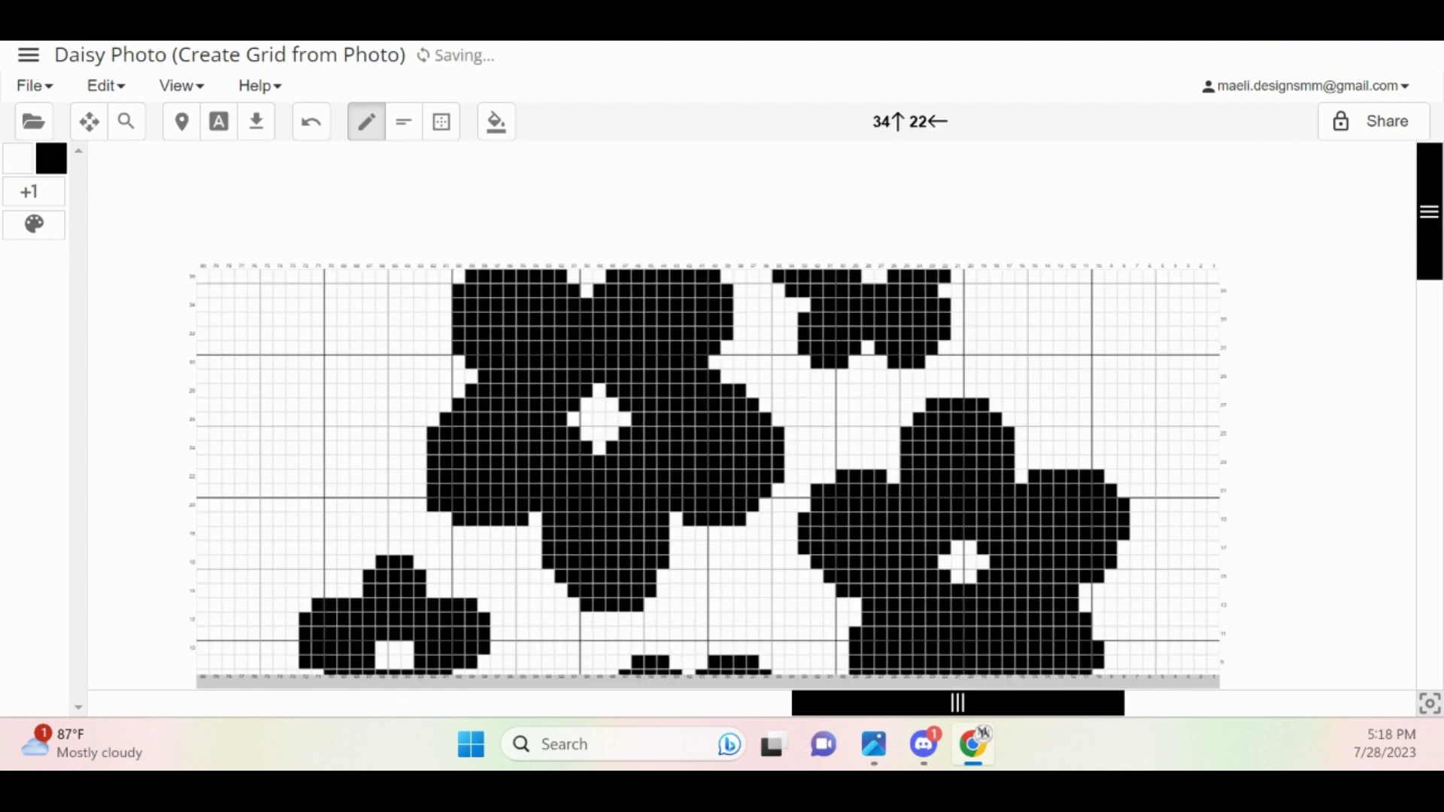
click(881, 275)
click(18, 158)
click(930, 291)
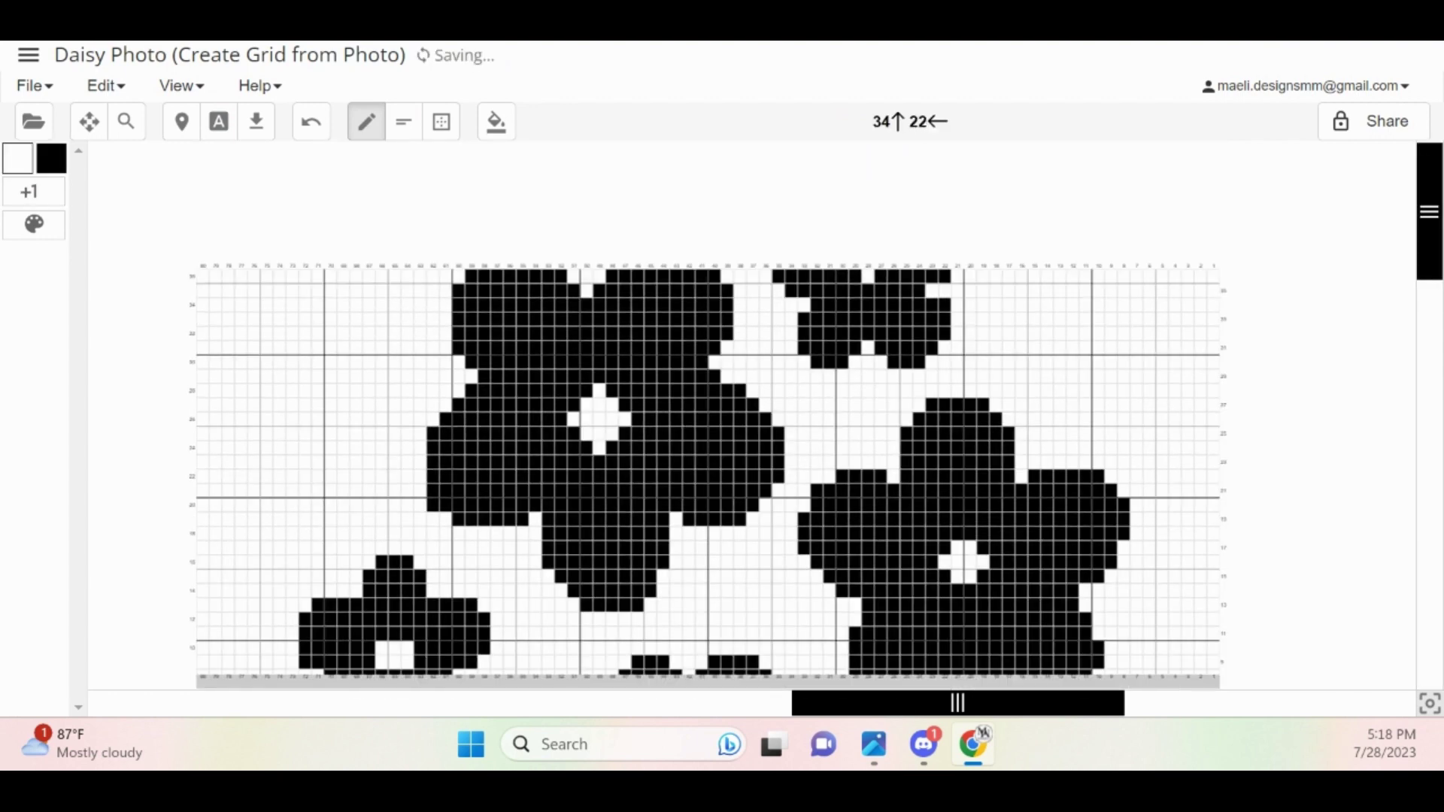
click(944, 305)
Turn the small left flower's center into a white cross by blackening its upper corners and adding a white stitch below
scroll(944, 304, down, 3)
scroll(947, 504, up, 3)
scroll(707, 413, down, 3)
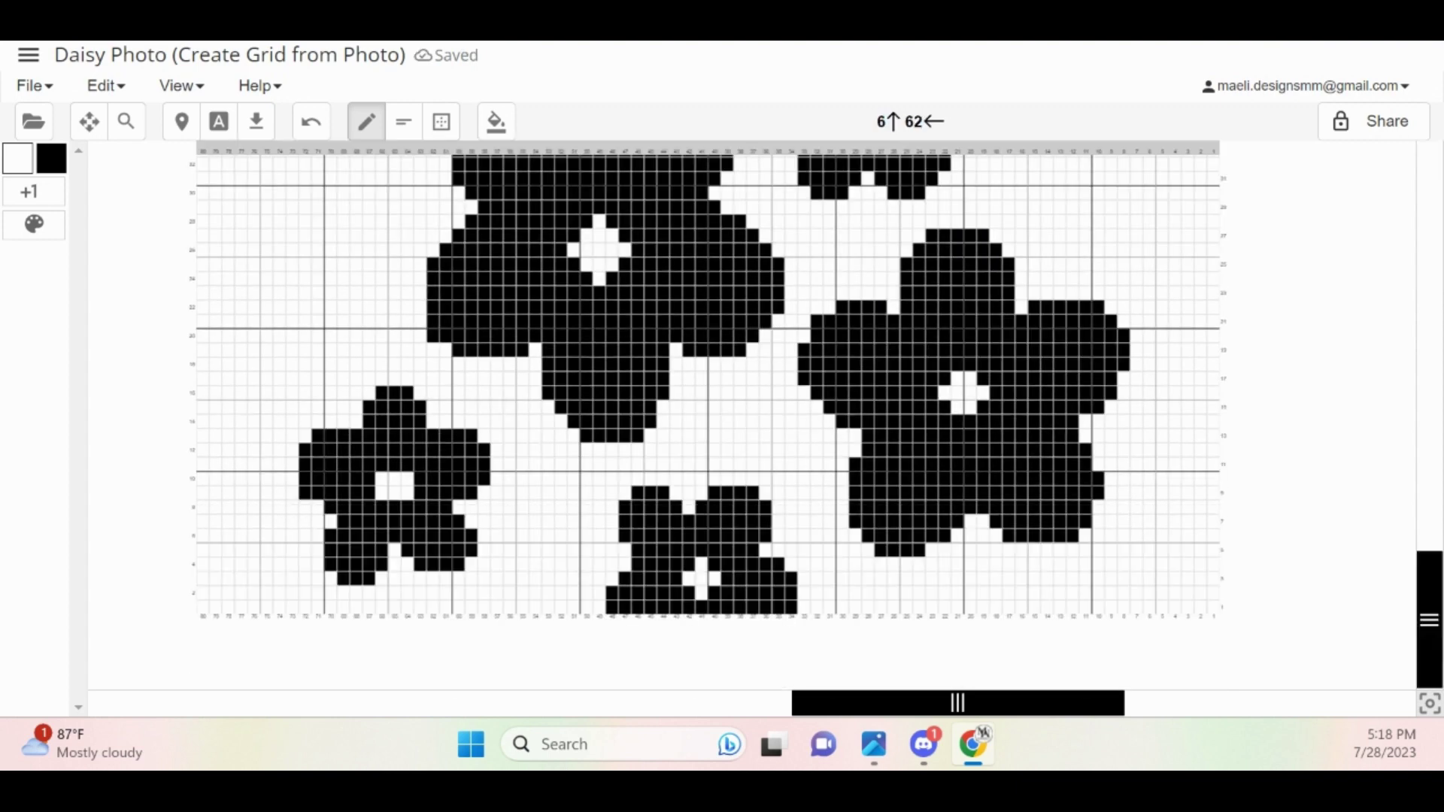
click(52, 159)
click(408, 479)
click(382, 479)
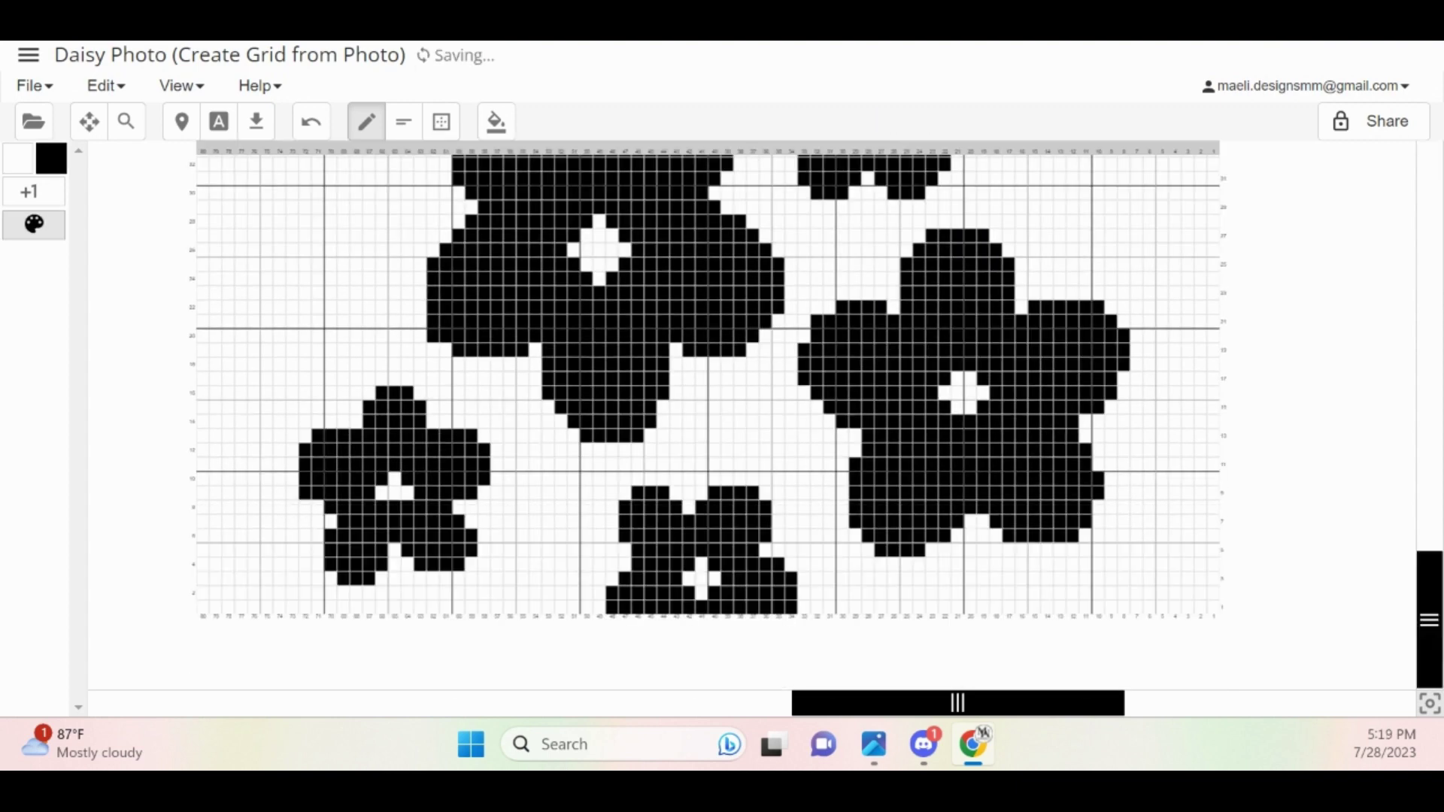
click(18, 159)
click(395, 508)
scroll(706, 414, up, 3)
scroll(707, 414, down, 3)
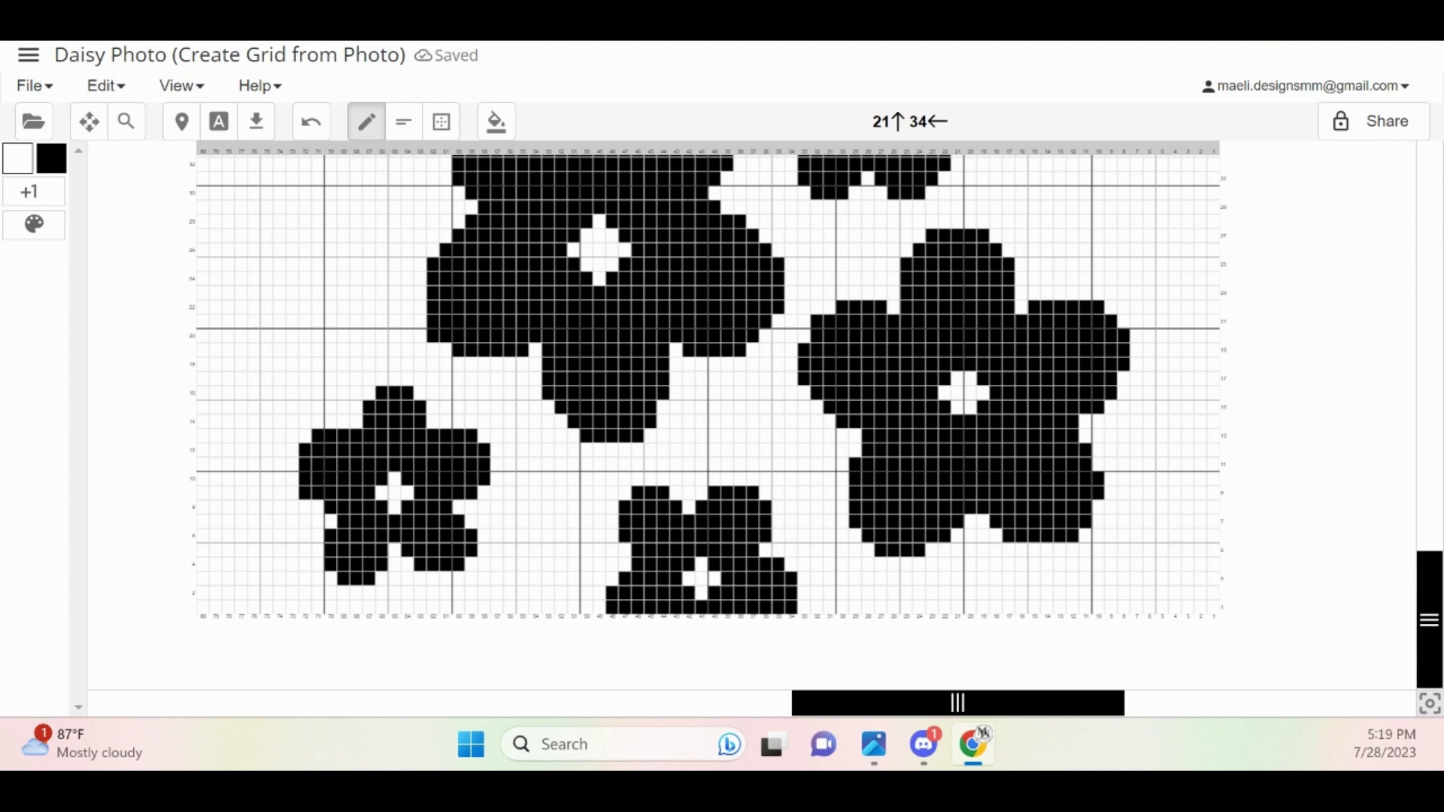
Leave the daisy chart and start creating a new chart
click(28, 54)
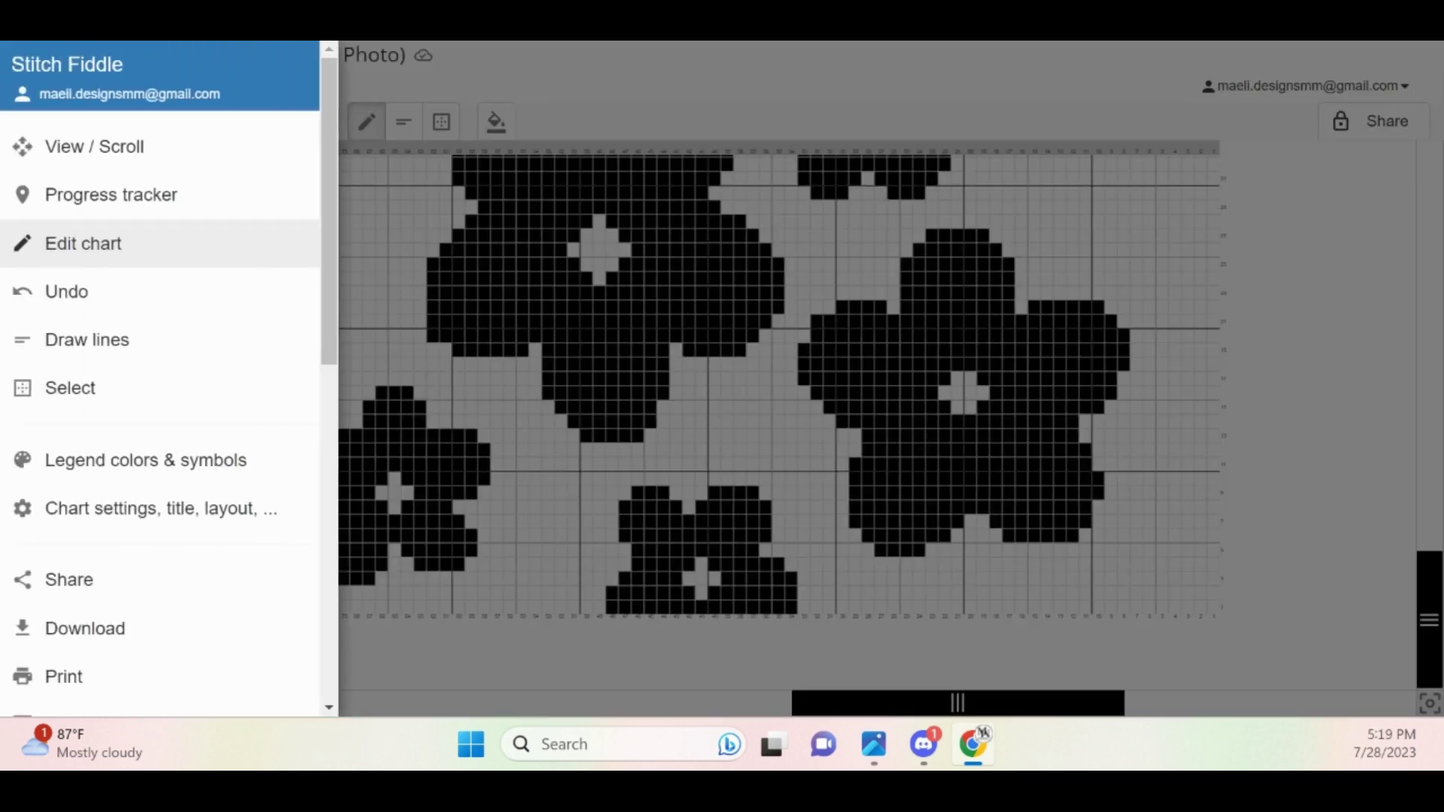
scroll(160, 368, down, 5)
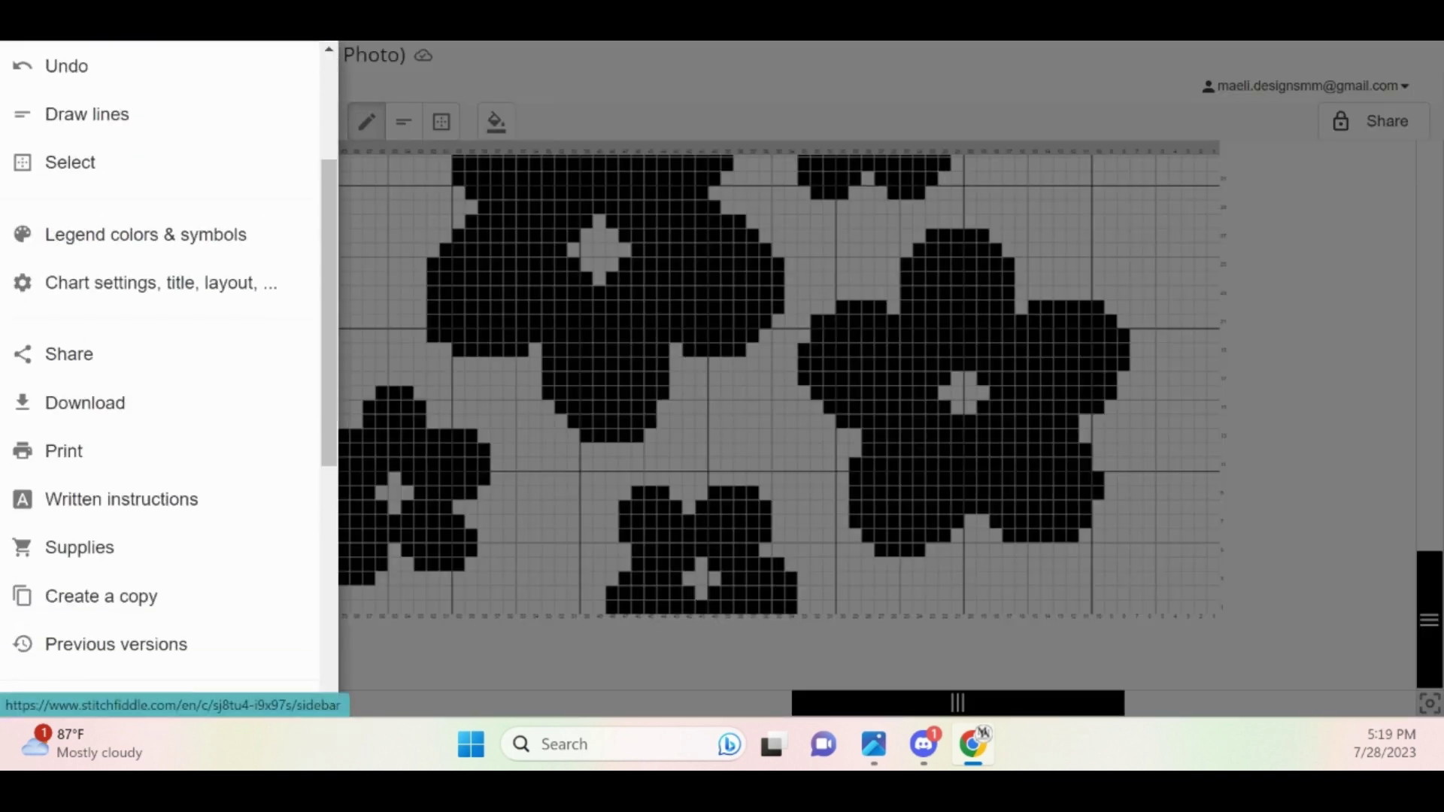
scroll(159, 323, down, 3)
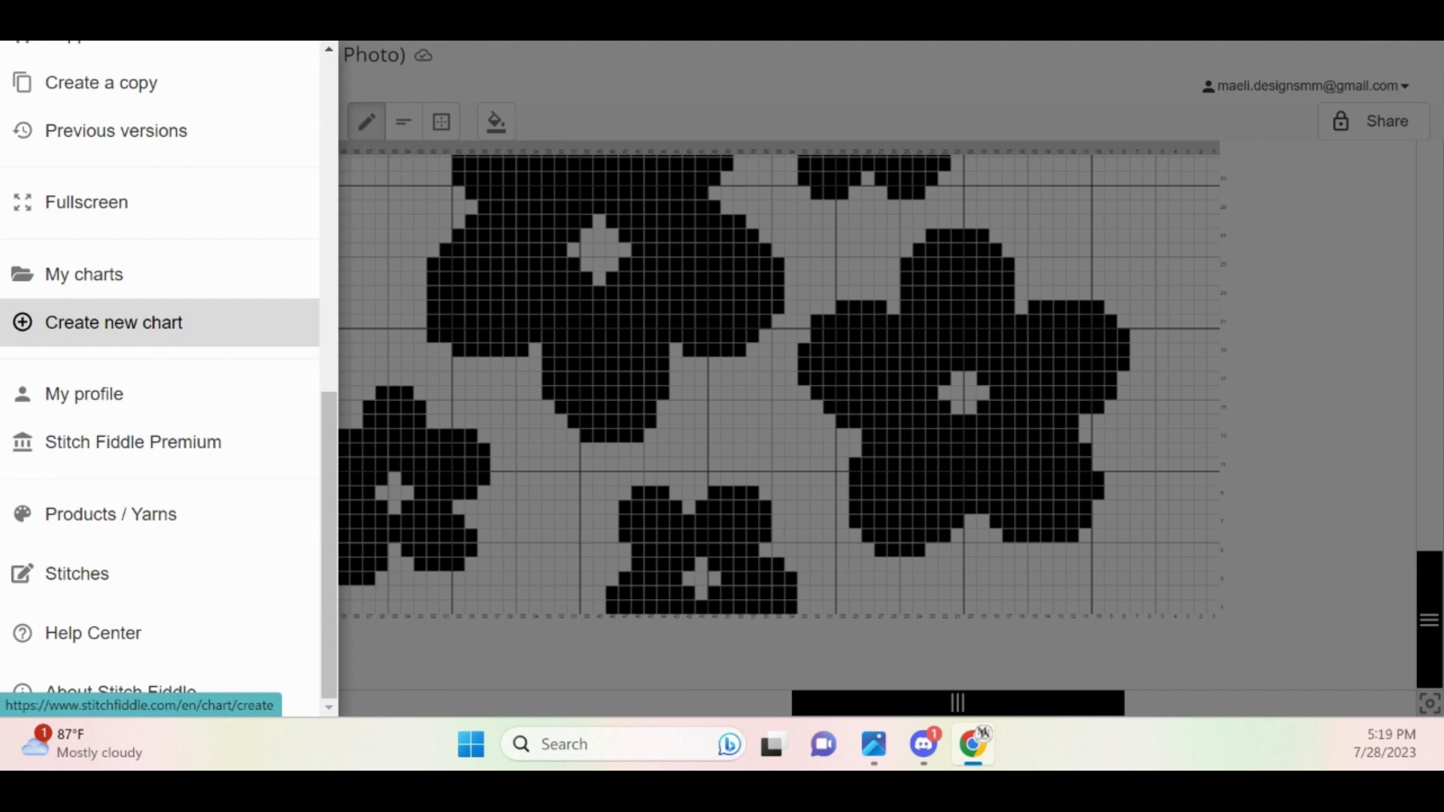
click(90, 329)
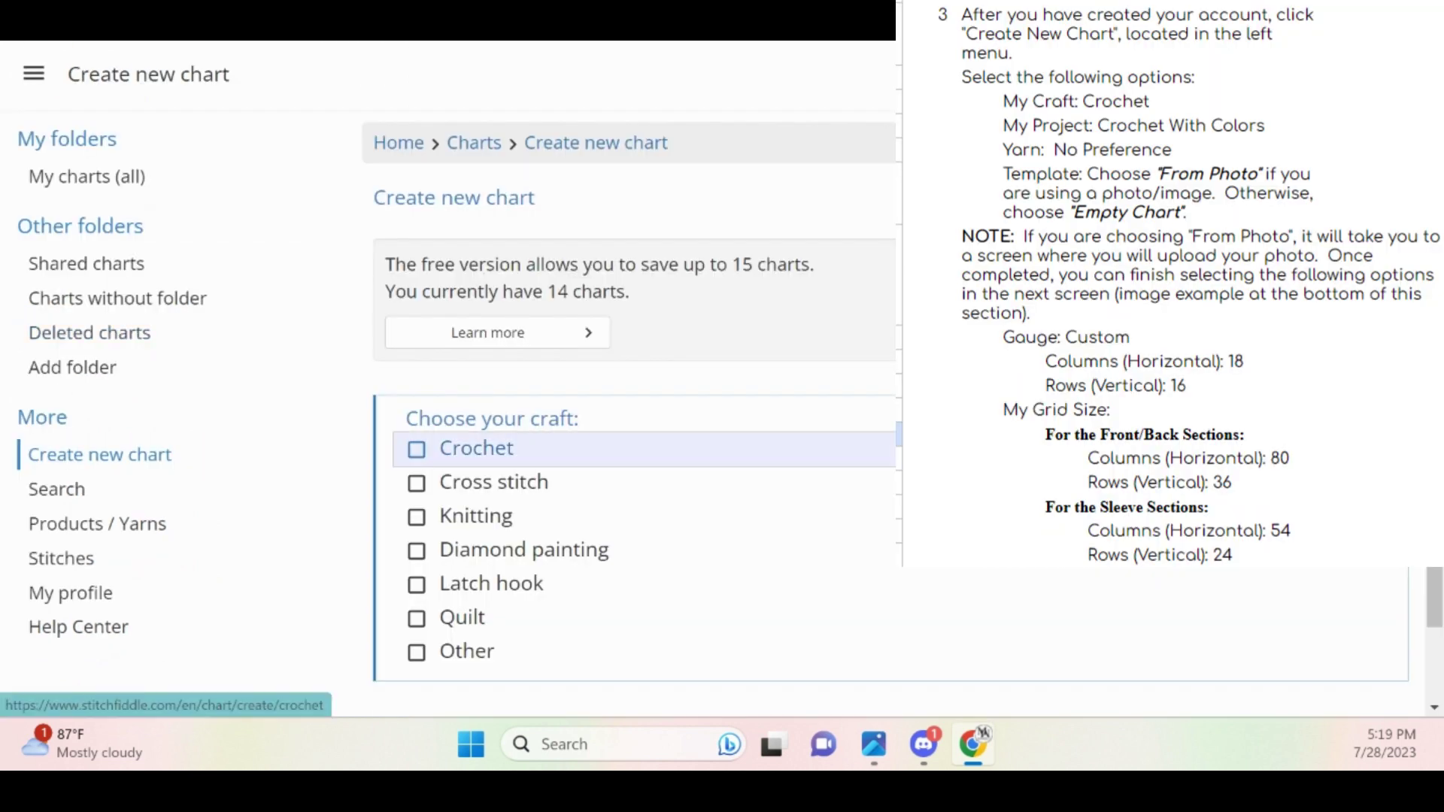
Set up the new chart as Crochet, Crochet with colors, No preference for yarn, and Empty chart (own design)
click(451, 449)
scroll(452, 449, down, 3)
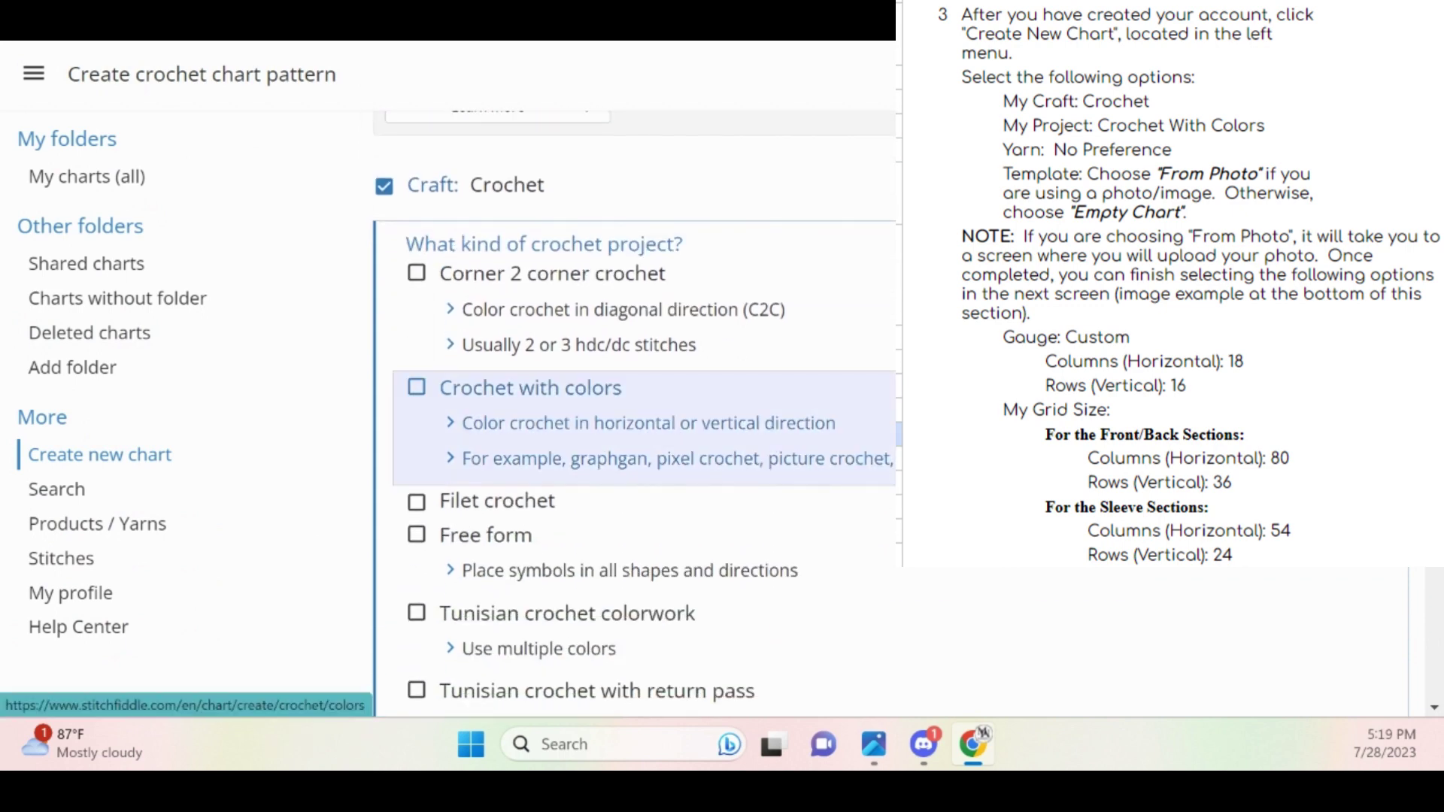
click(531, 406)
scroll(530, 399, down, 4)
click(497, 296)
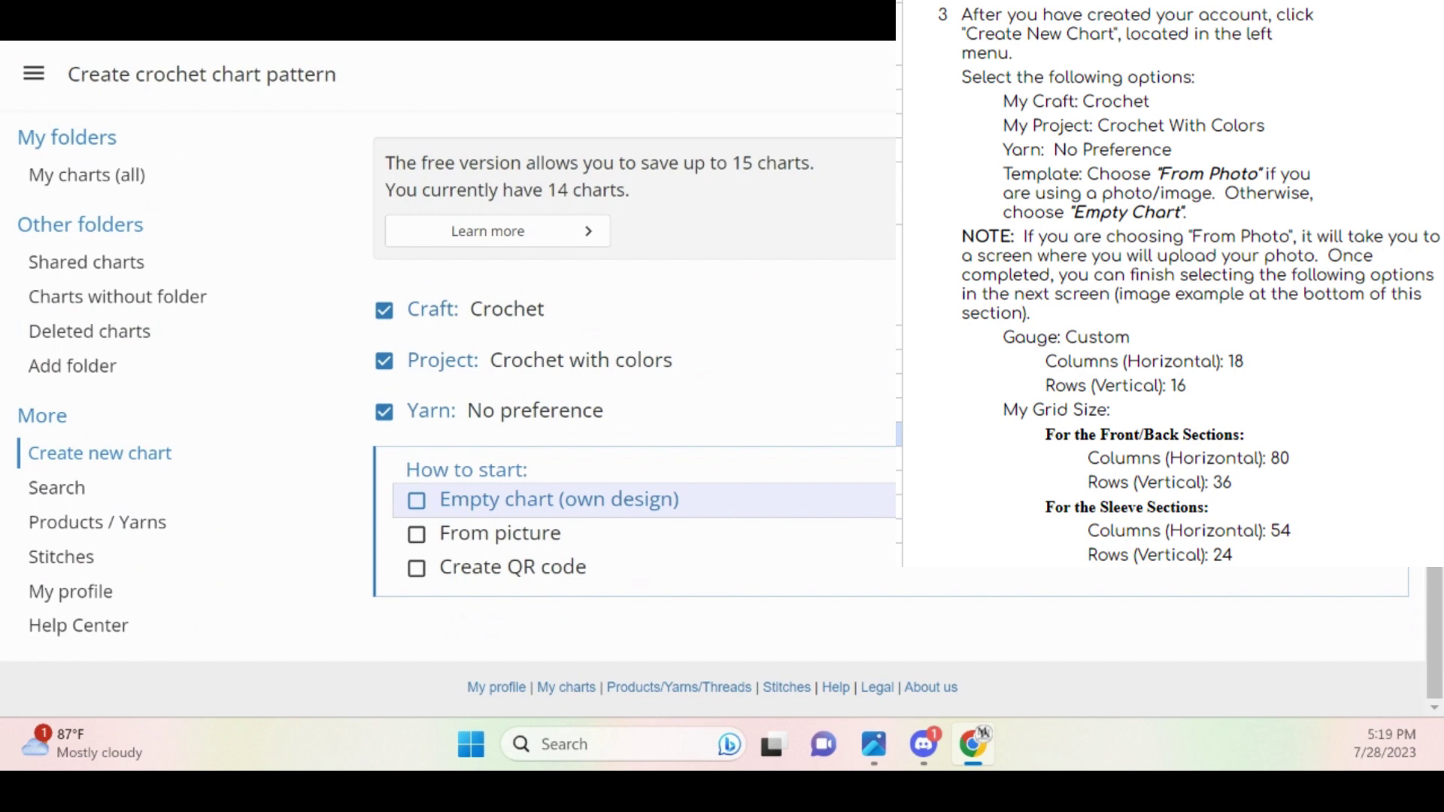
click(558, 499)
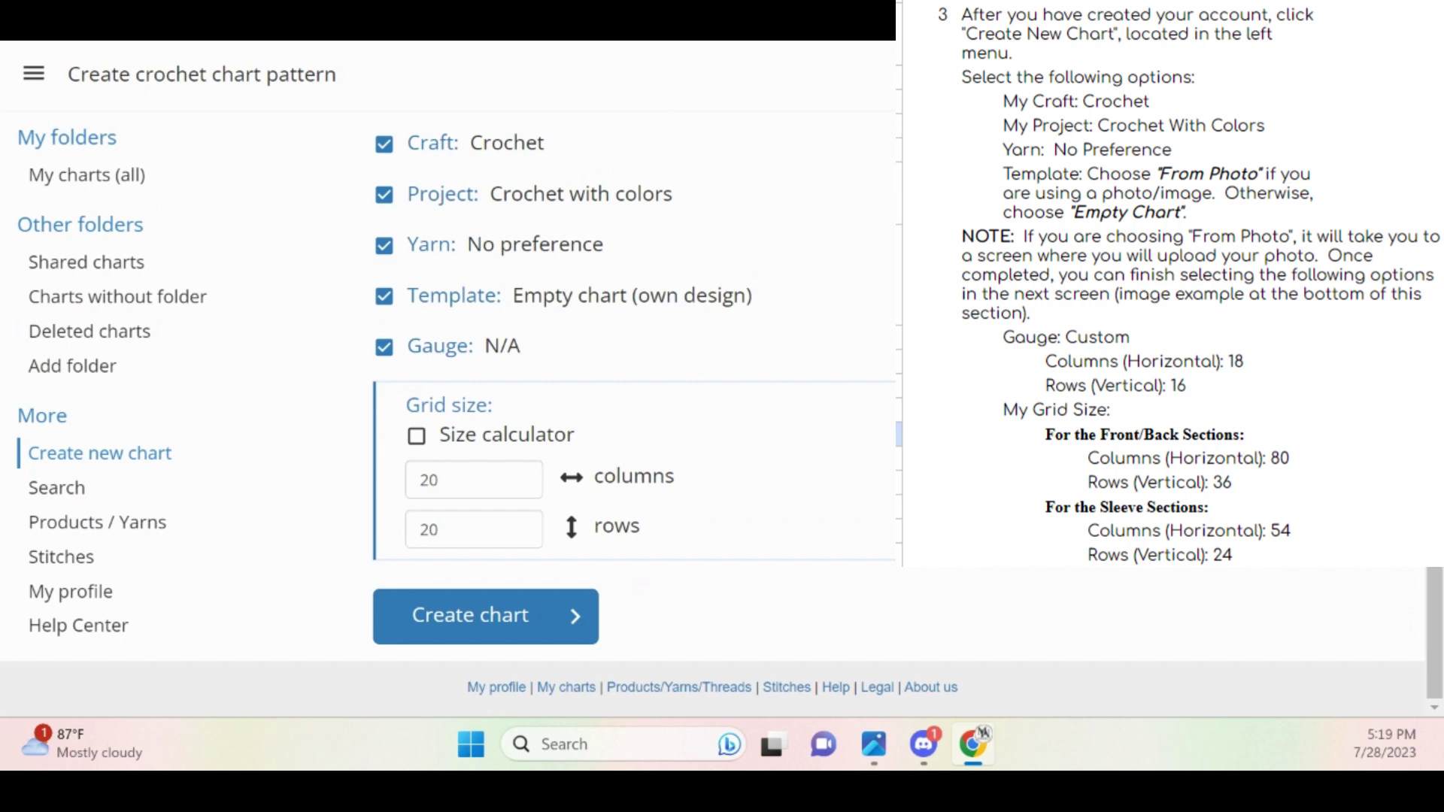
Set the new chart's grid size to 80 columns by 36 rows
click(451, 480)
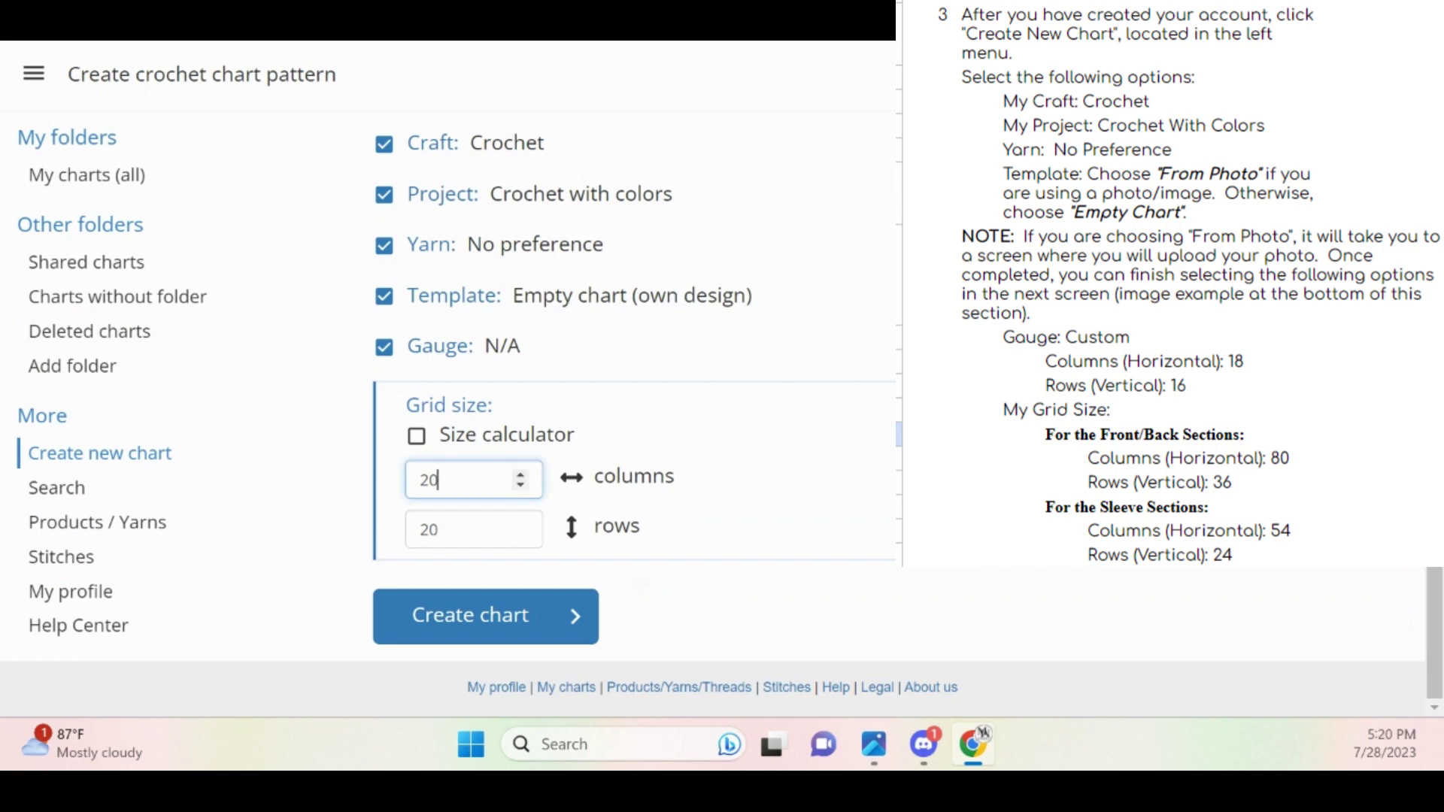
key(ctrl+a)
text(80)
key(Tab)
text(36)
key(Tab)
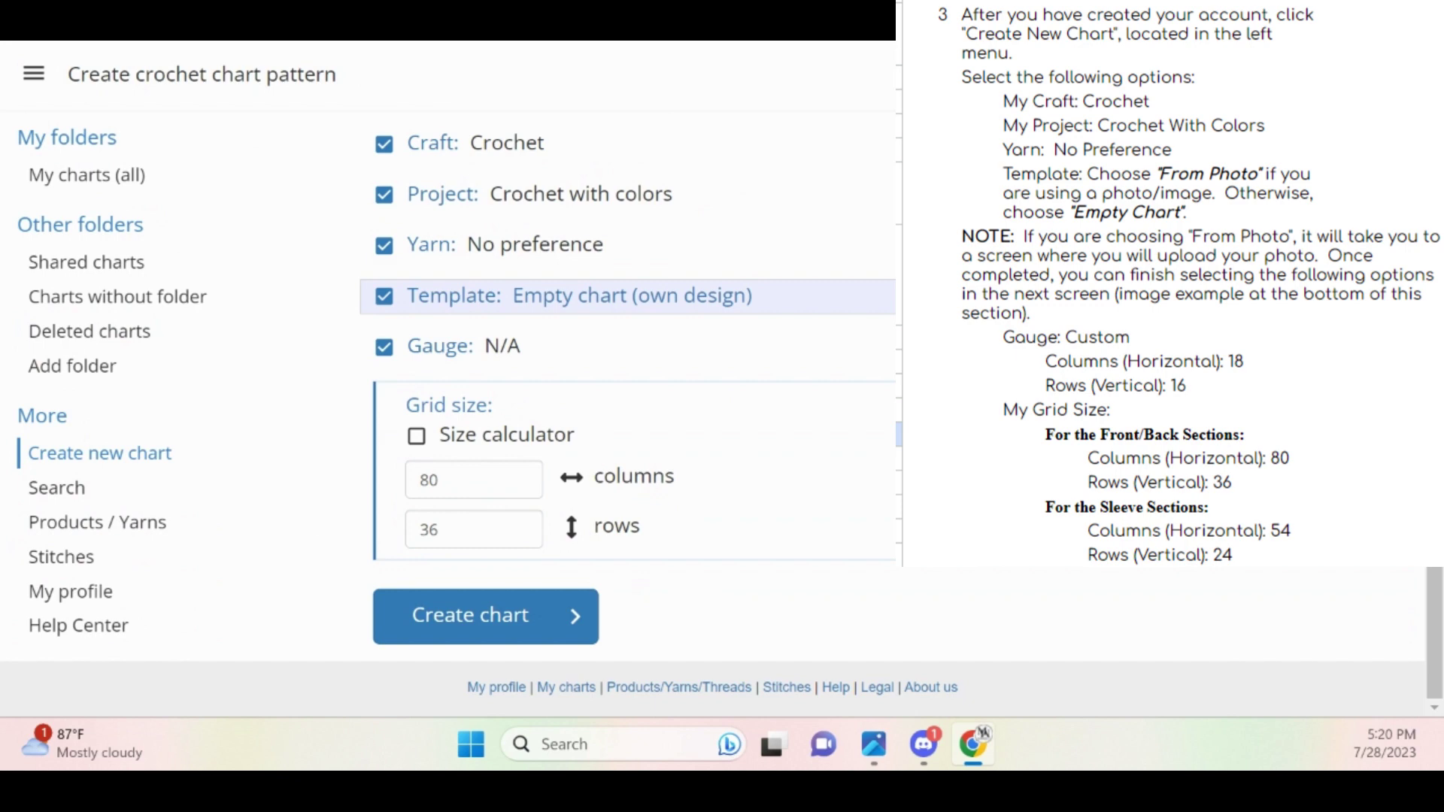
Apply a custom gauge of 18 horizontal and 16 vertical, and create the empty chart
click(464, 347)
click(473, 395)
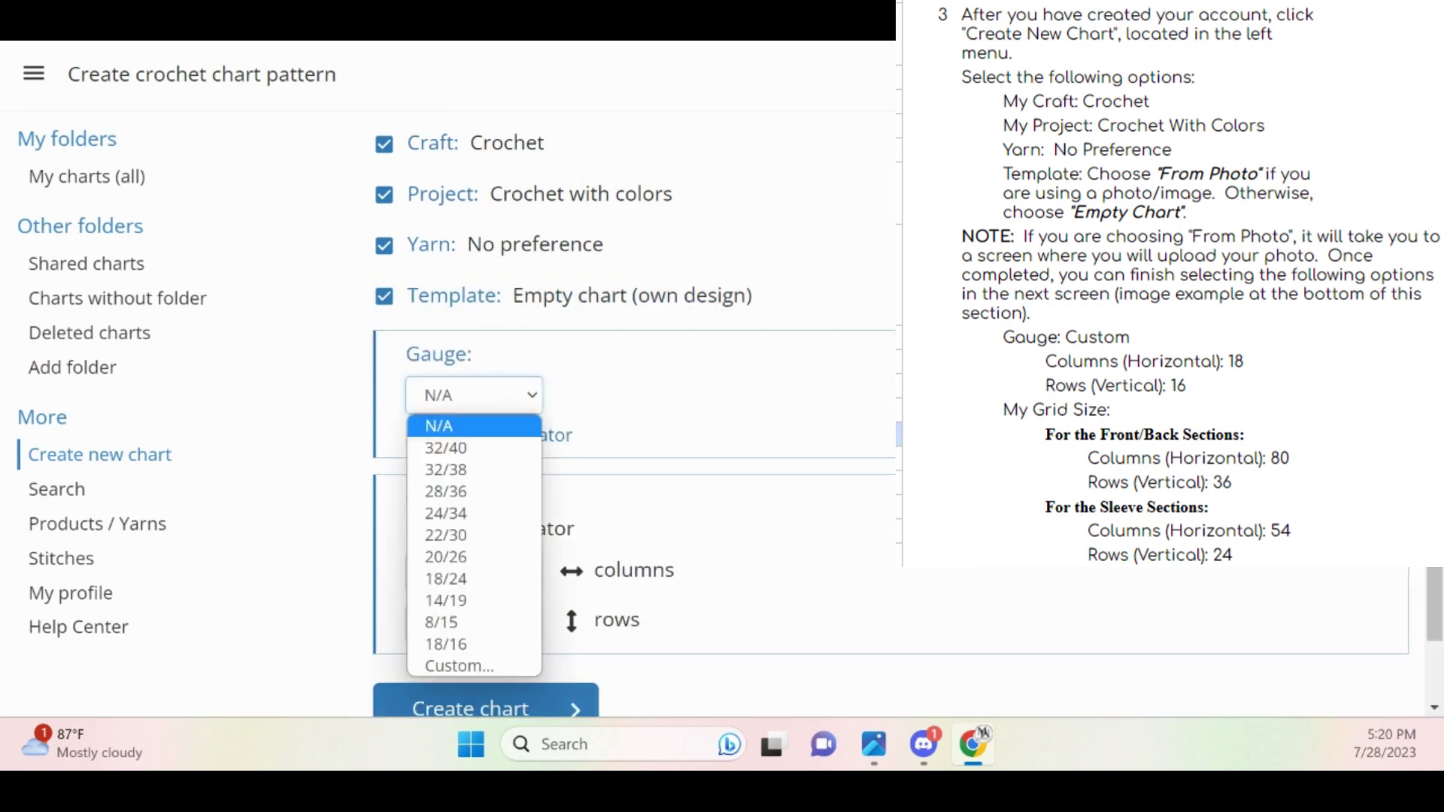
click(459, 666)
click(462, 445)
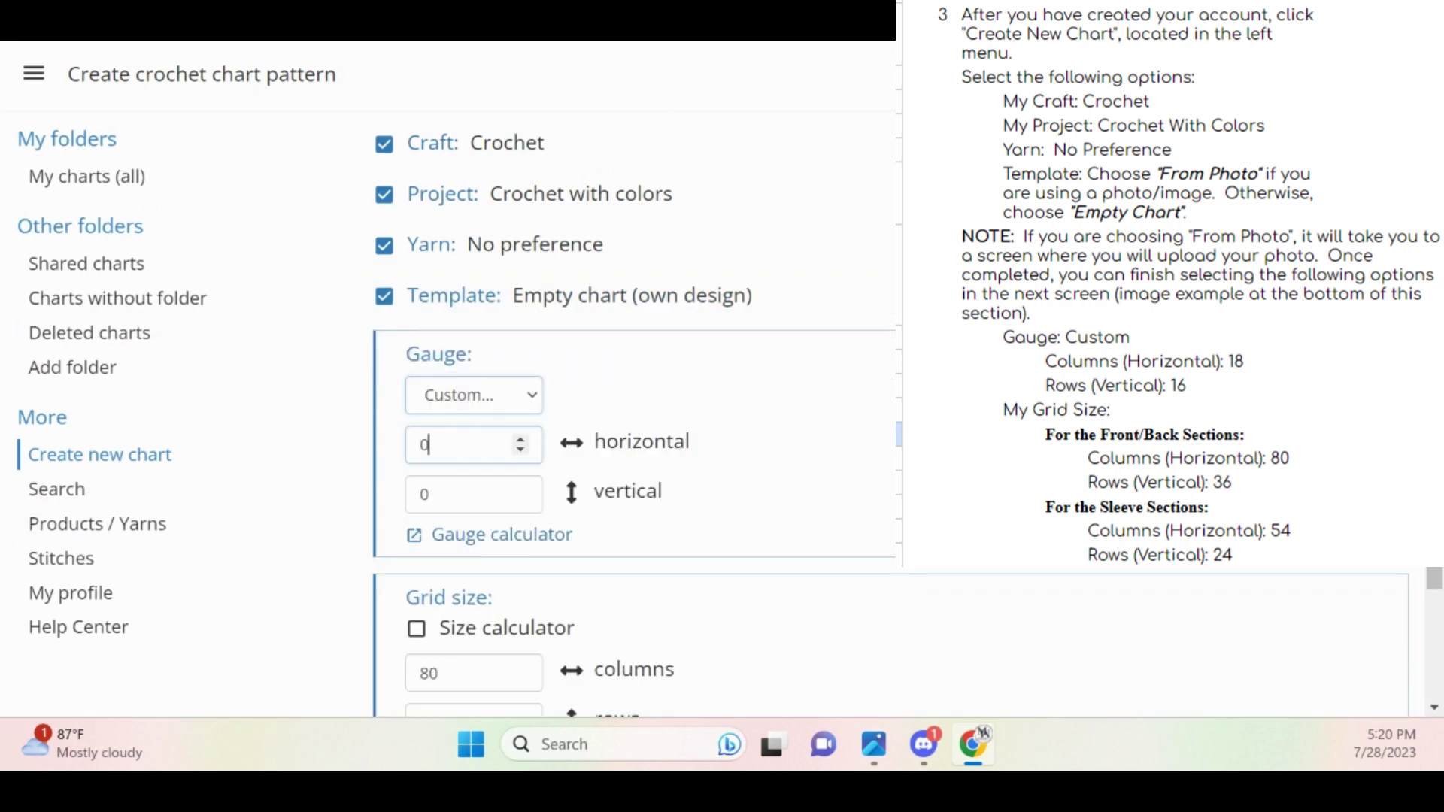
key(BackSpace)
text(18)
key(Tab)
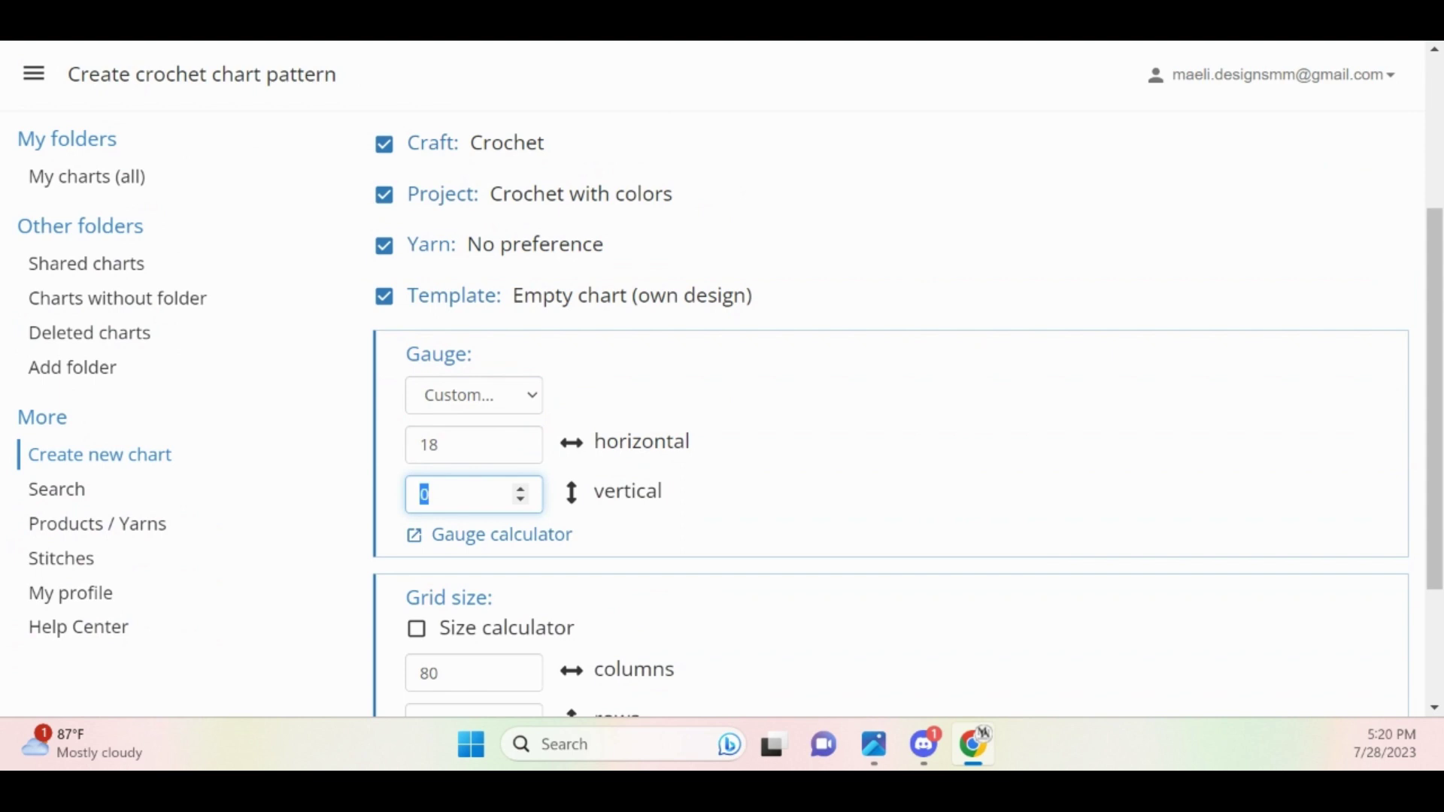
text(16)
scroll(891, 413, down, 3)
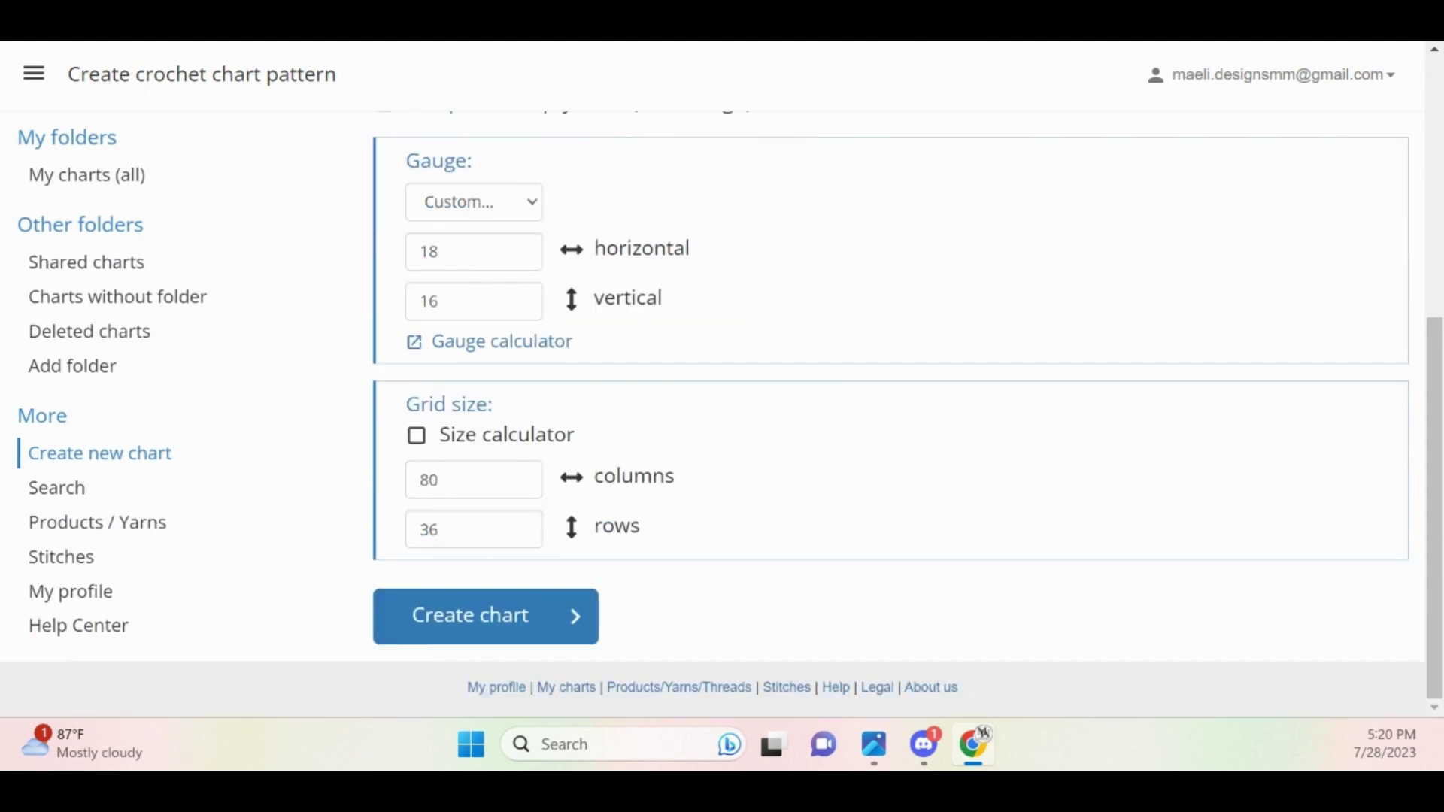
click(486, 617)
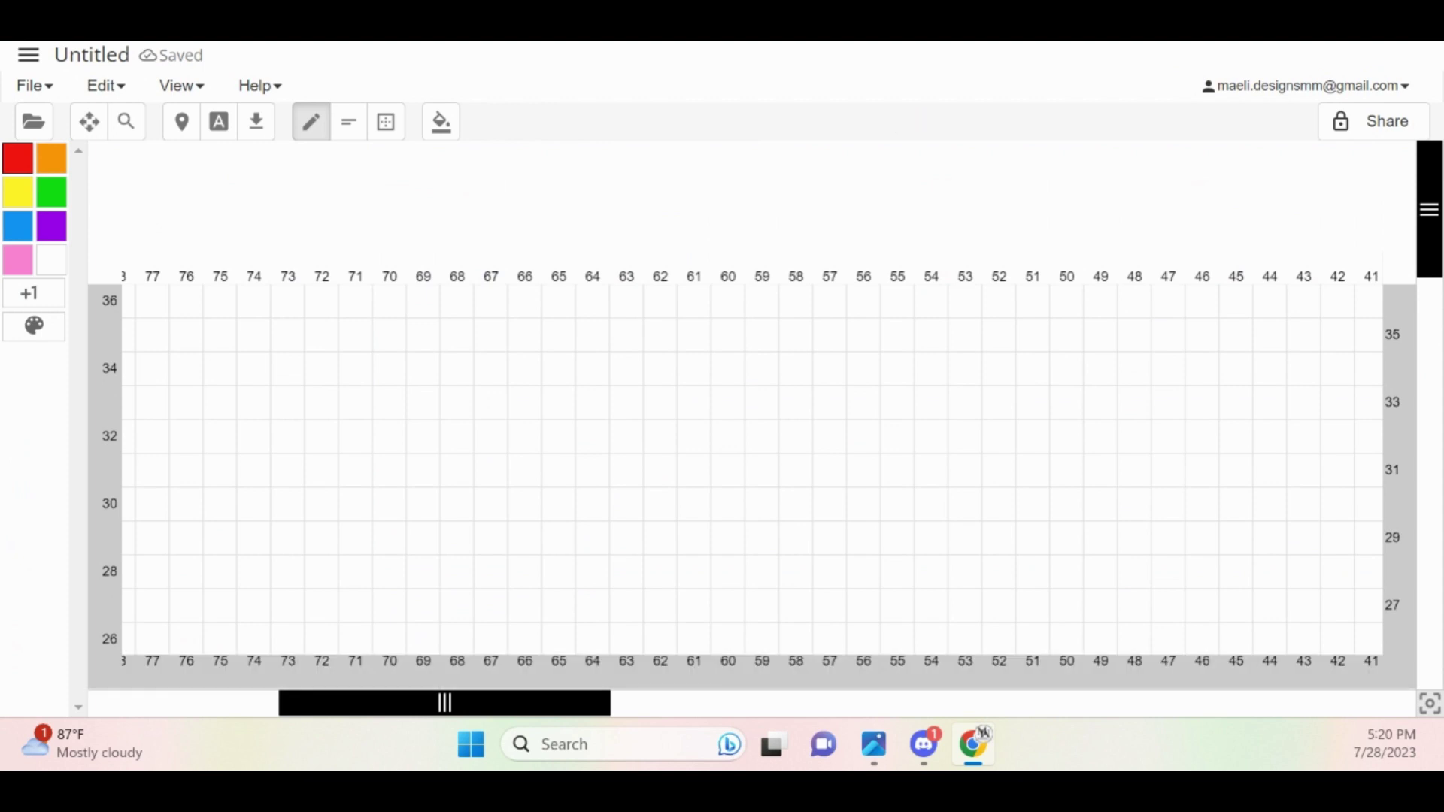
scroll(1033, 470, down, 5)
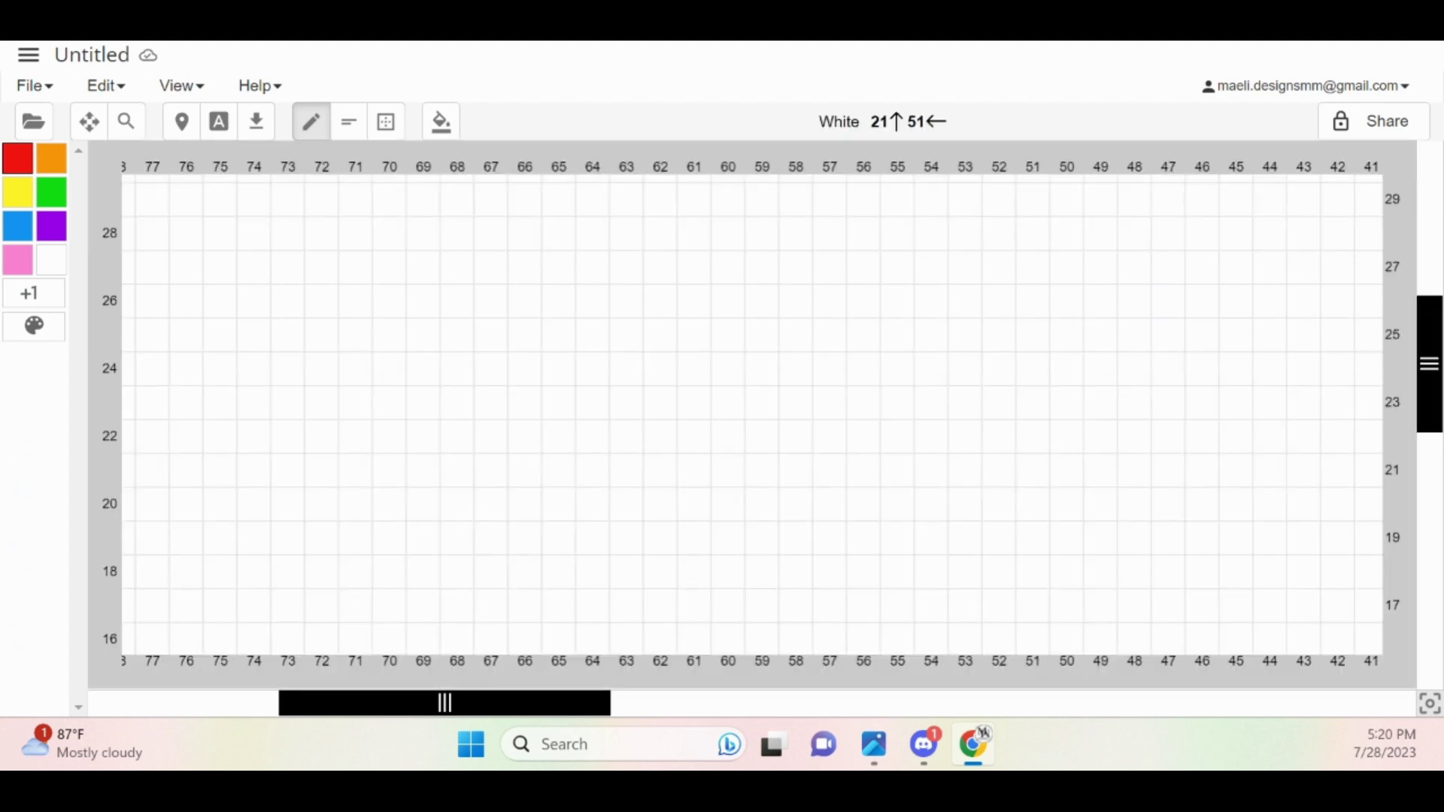
scroll(1015, 469, up, 5)
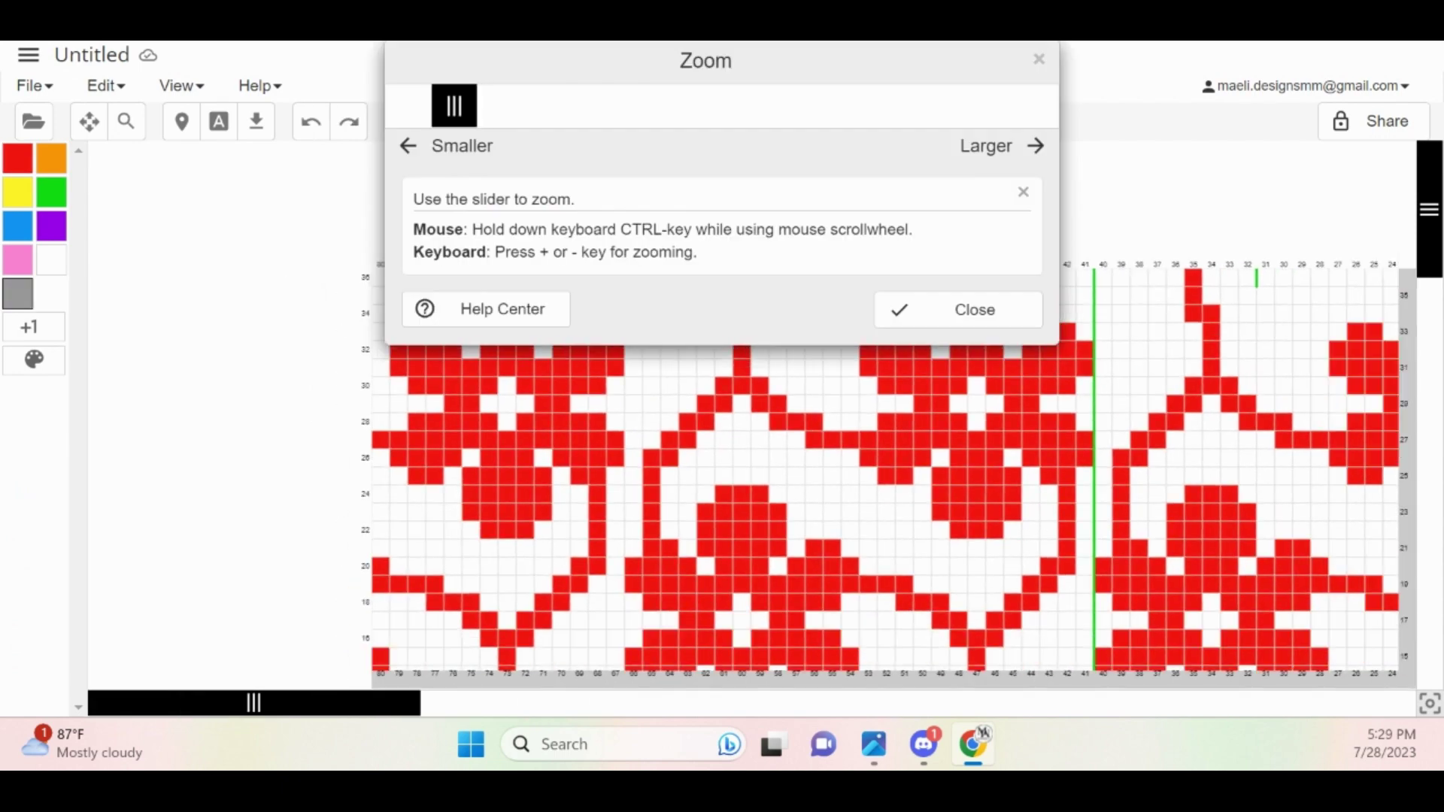
click(958, 310)
drag(404, 704, 890, 704)
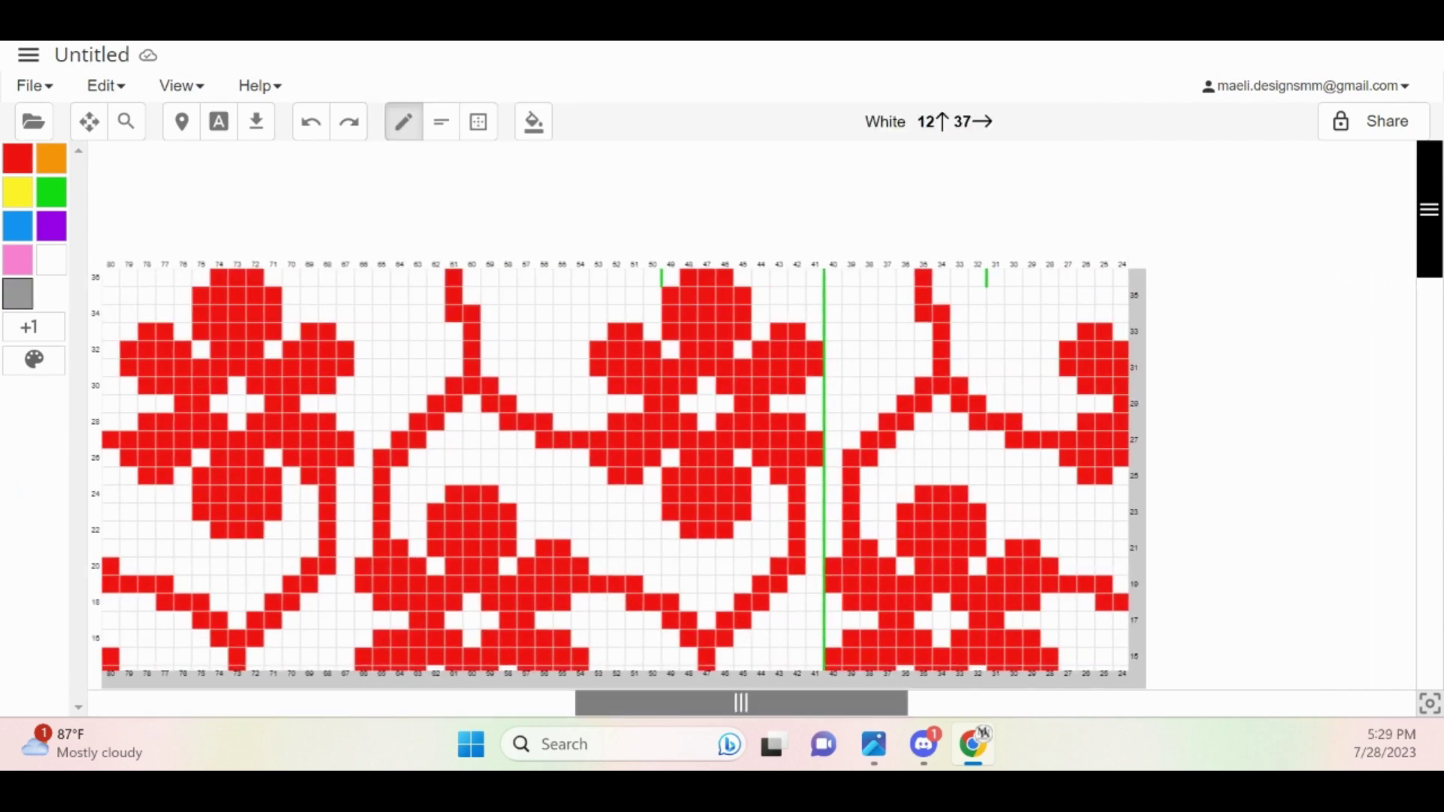
scroll(752, 466, right, 4)
scroll(752, 467, left, 6)
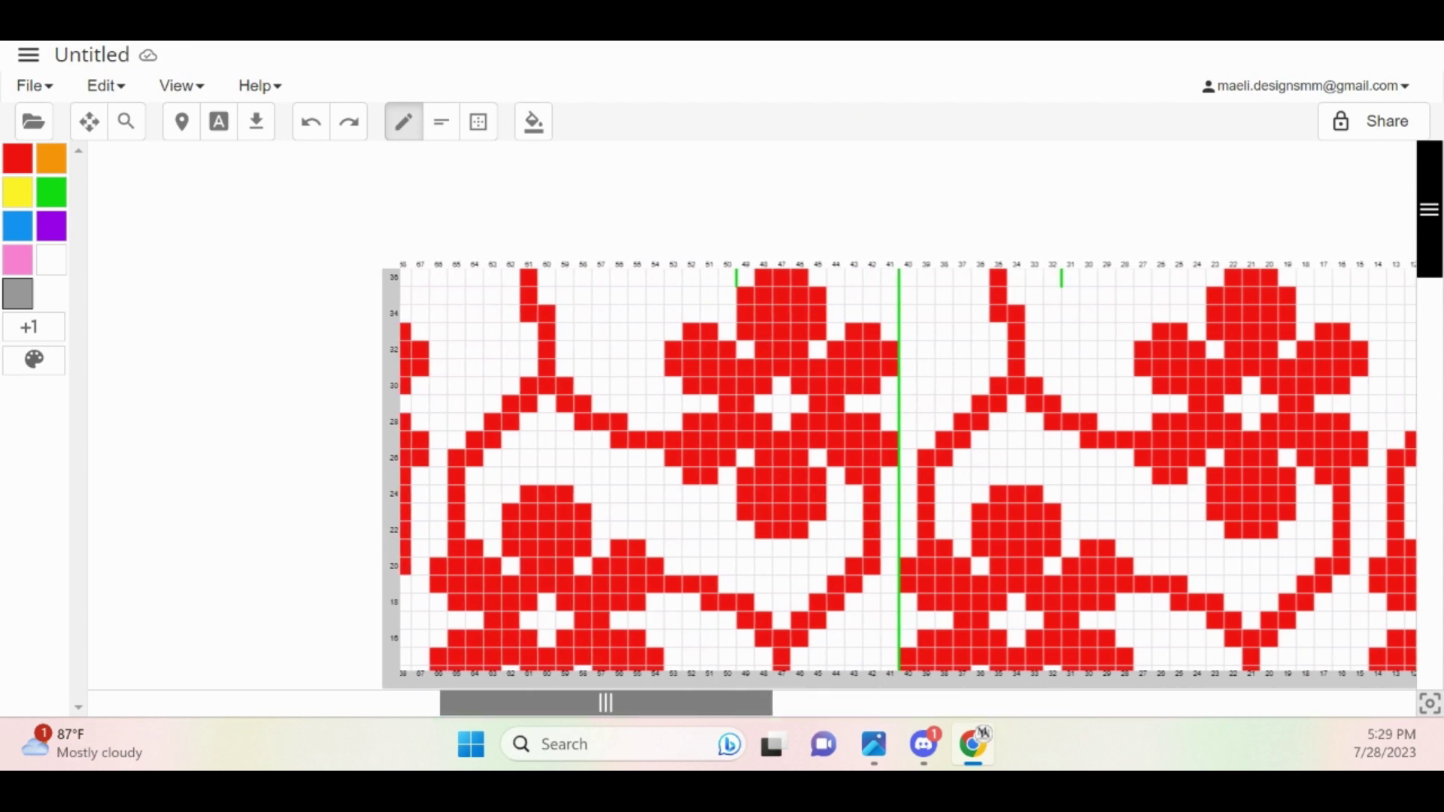
Change the chart's project direction to Left to right or right to left in the chart settings
click(33, 85)
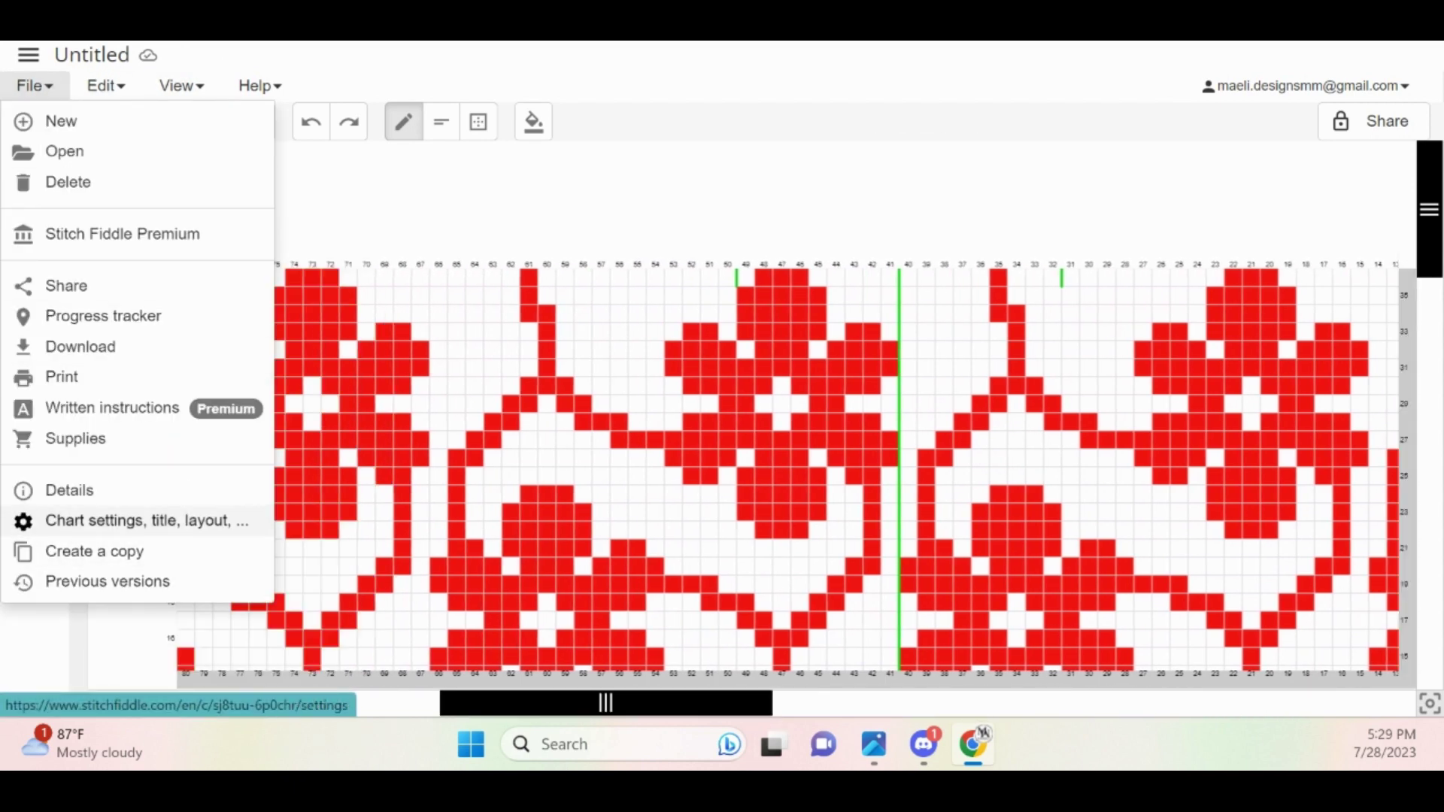
click(143, 520)
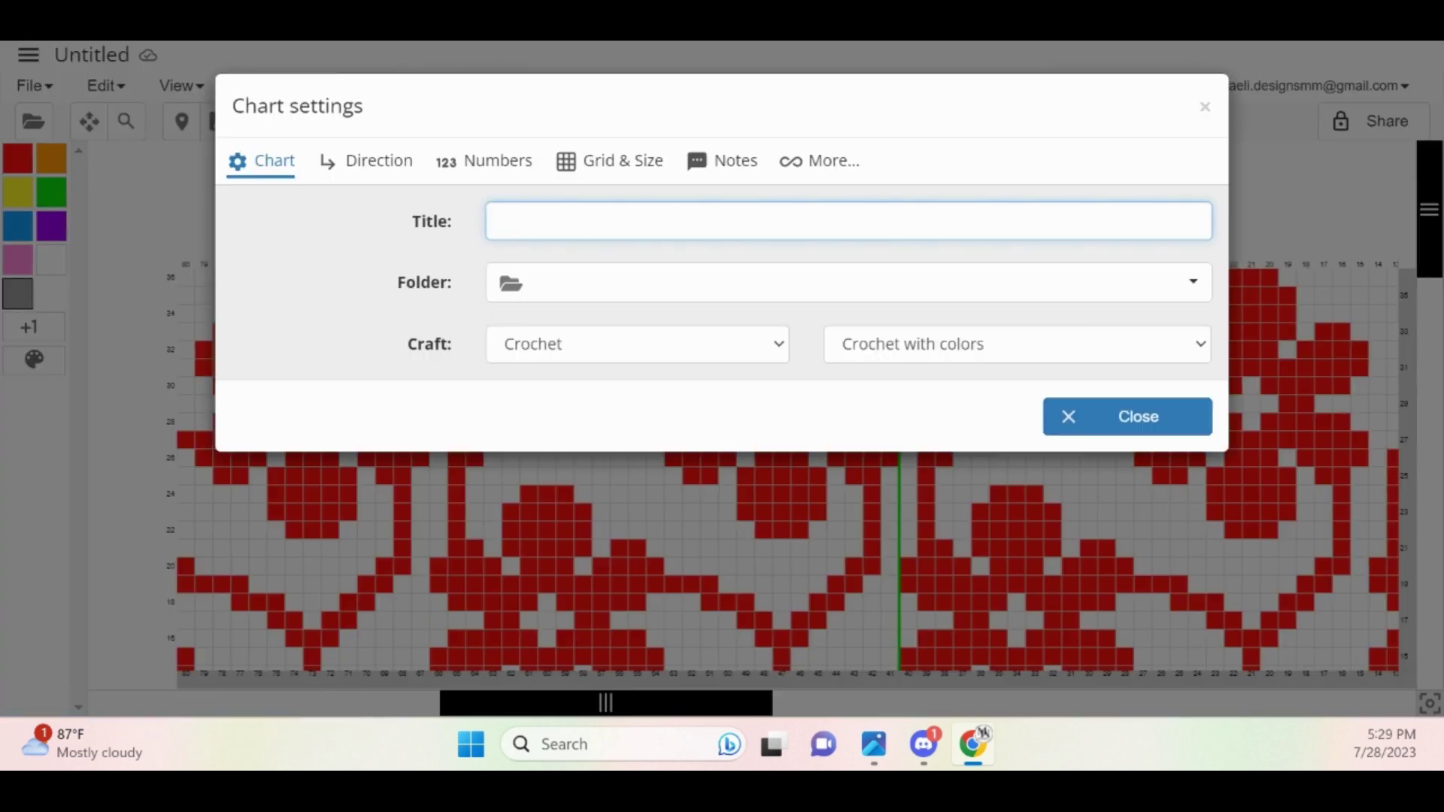
click(366, 161)
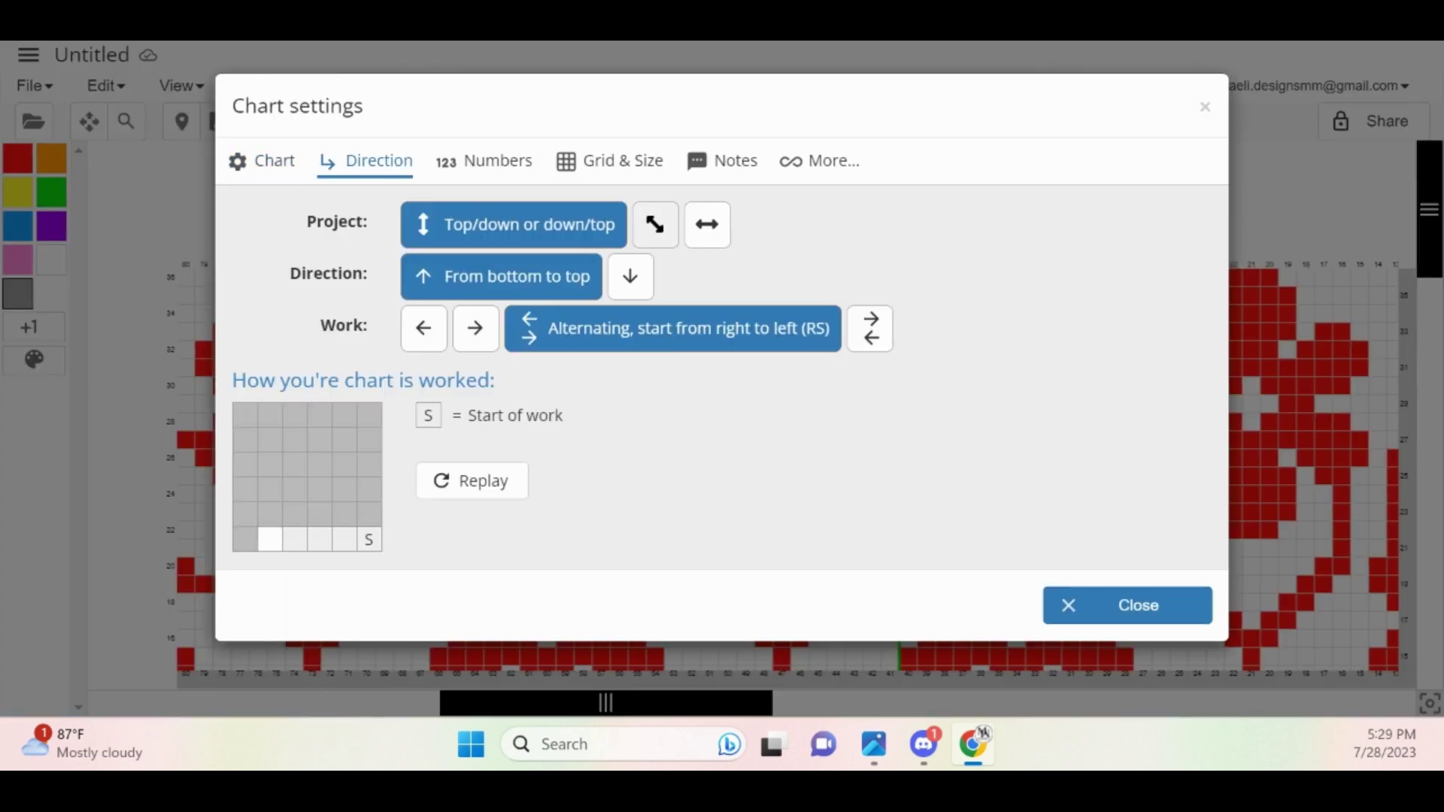
click(707, 224)
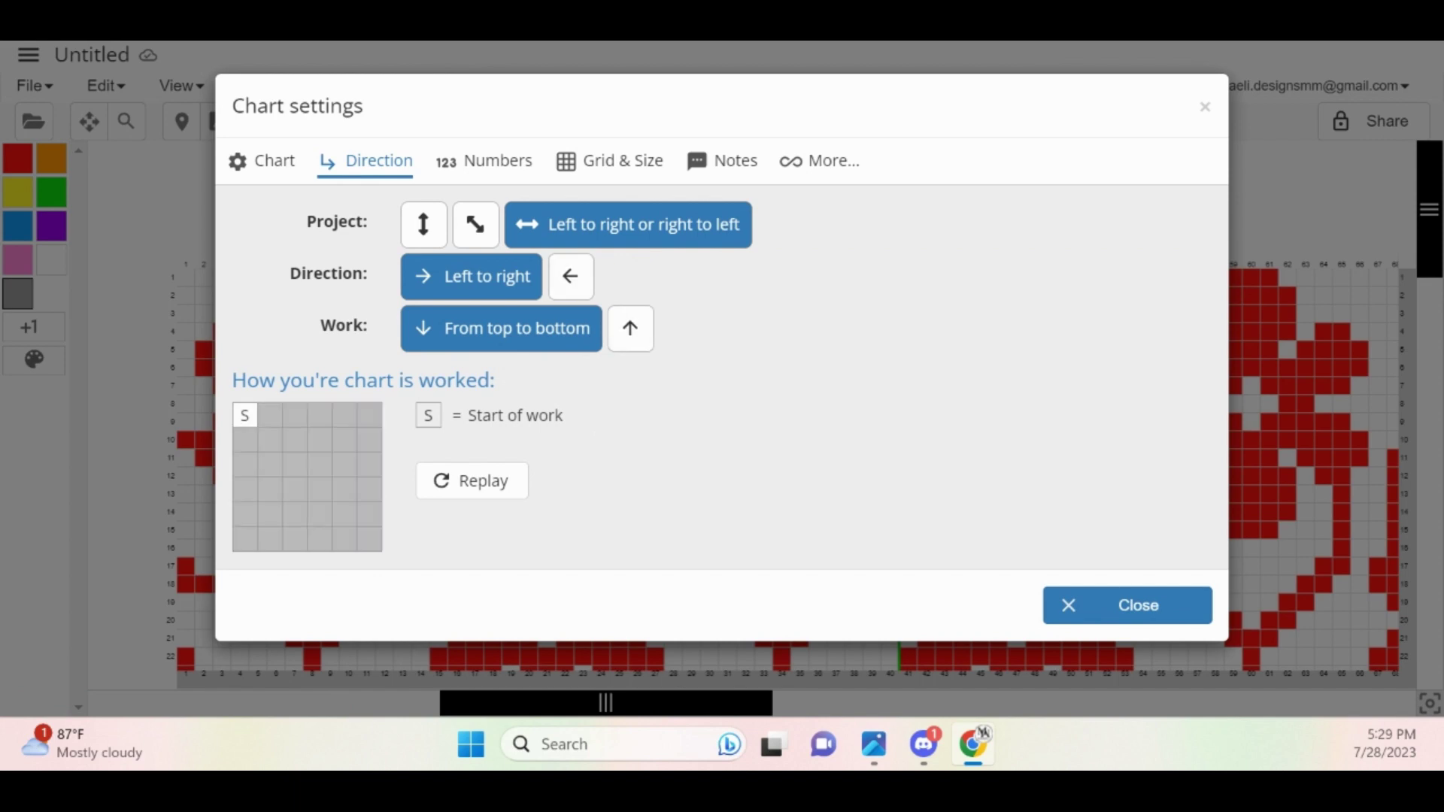
click(1127, 606)
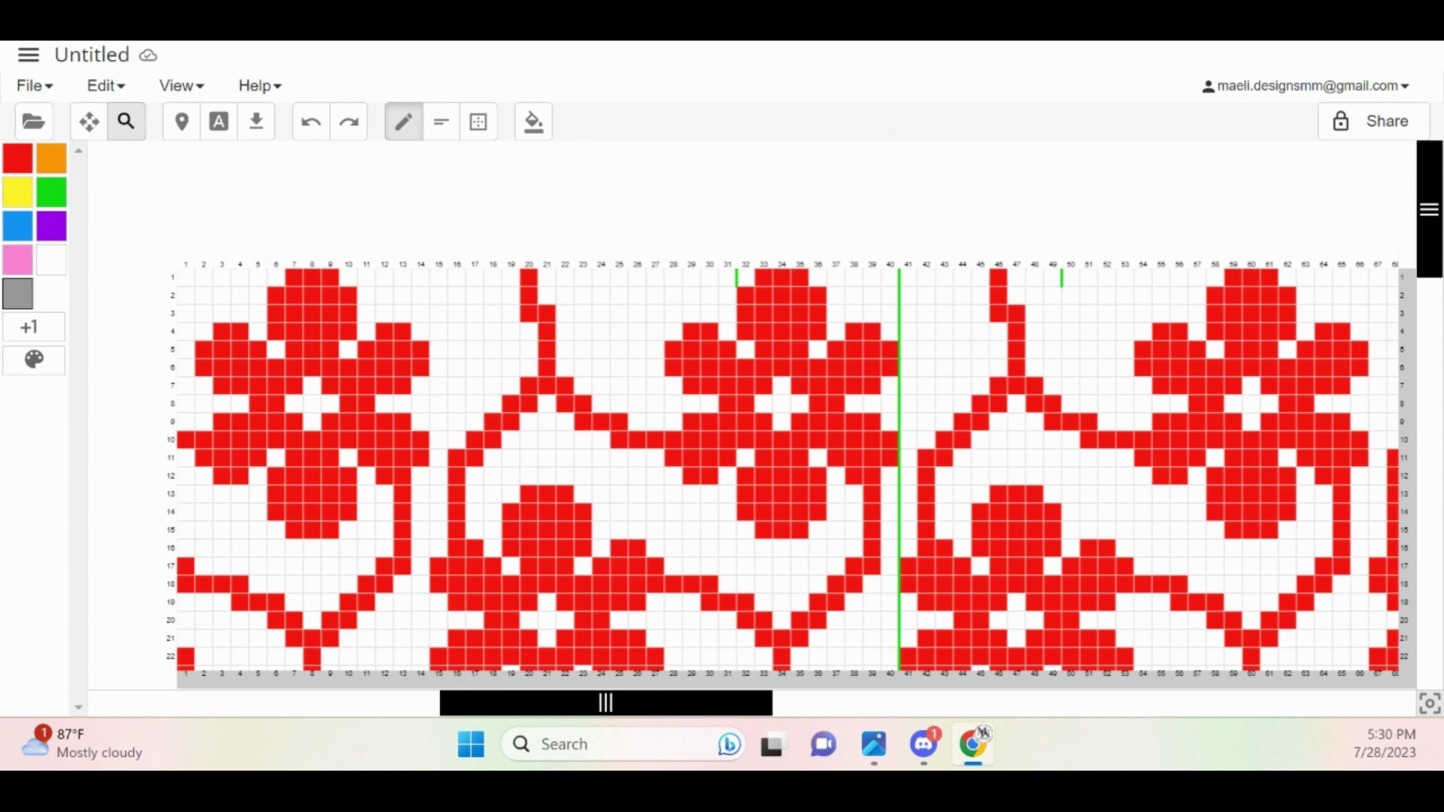
Adjust the empty chart's zoom to show more columns at once, and bring the middle columns into view
click(126, 121)
drag(454, 106, 487, 105)
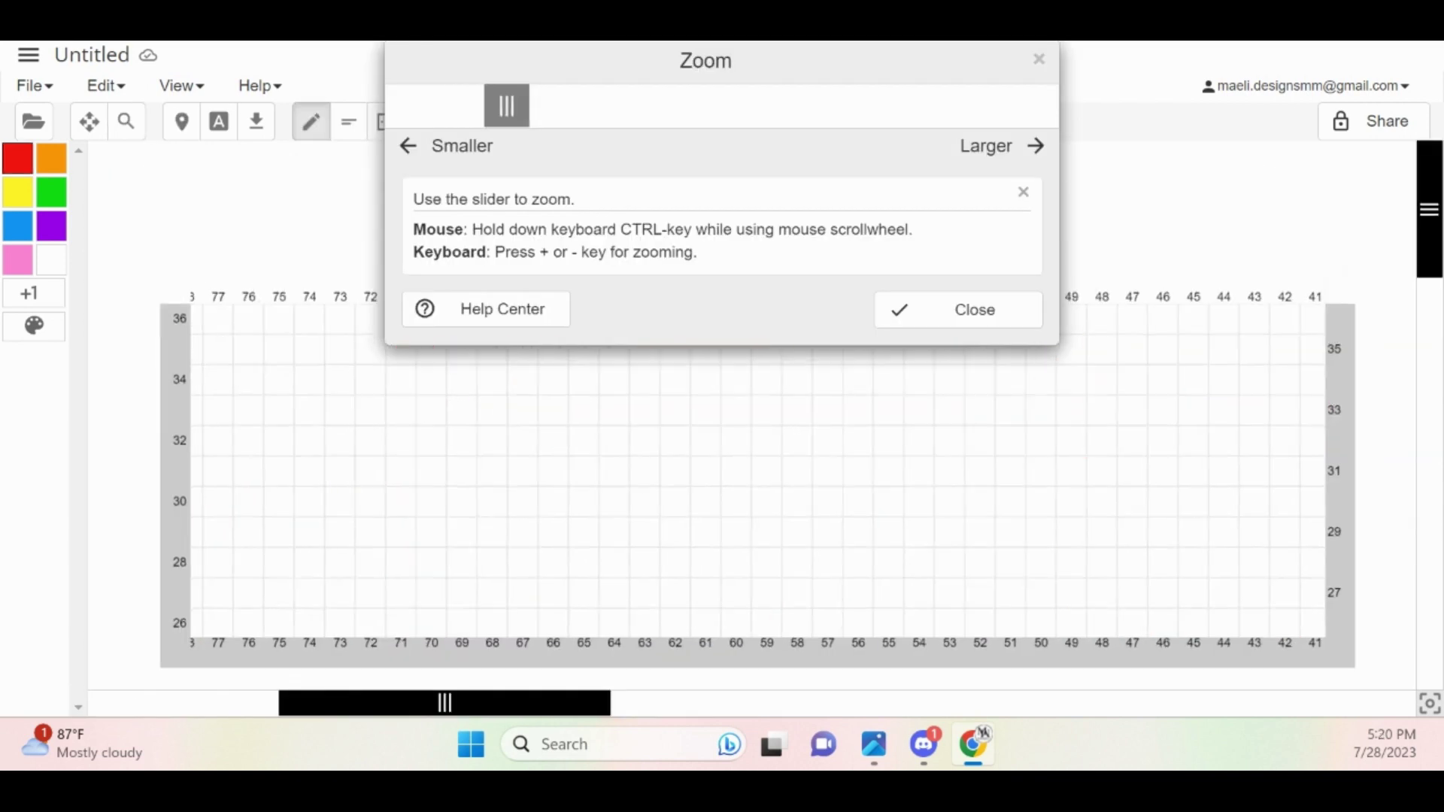
drag(506, 105, 484, 105)
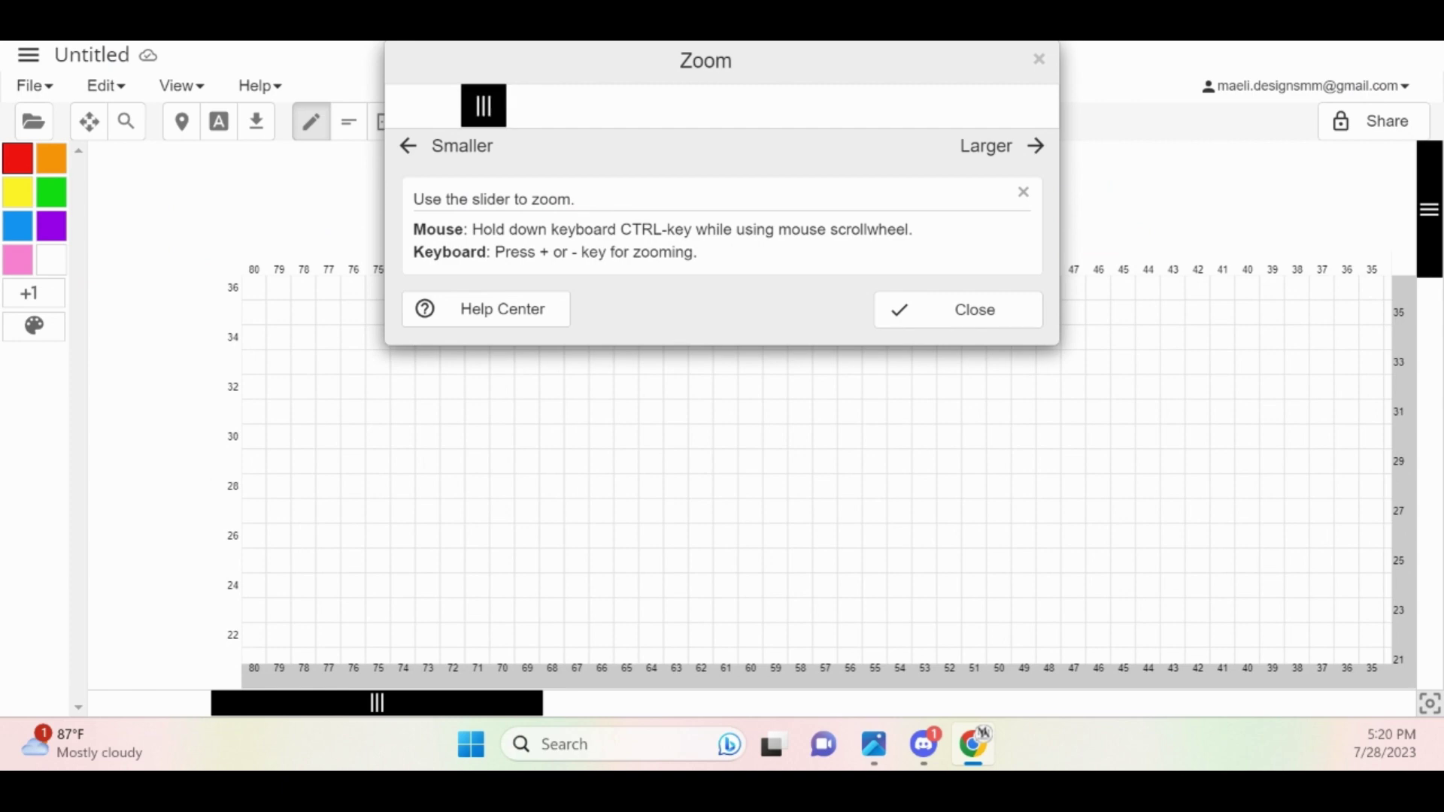
click(958, 310)
drag(508, 703, 763, 703)
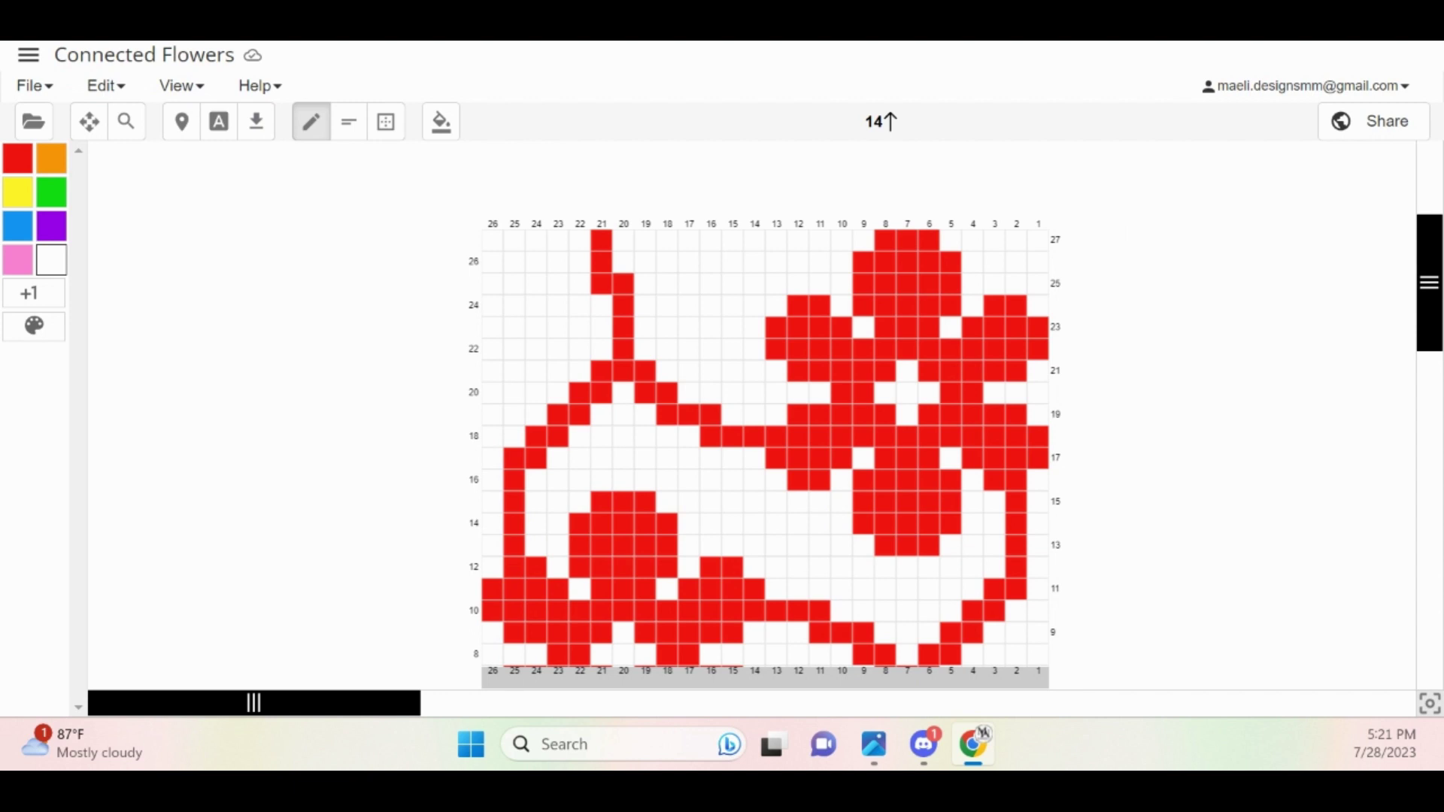
Switch to the Connected Flowers chart, select its entire 26 × 27 grid and copy the motif
scroll(767, 526, down, 3)
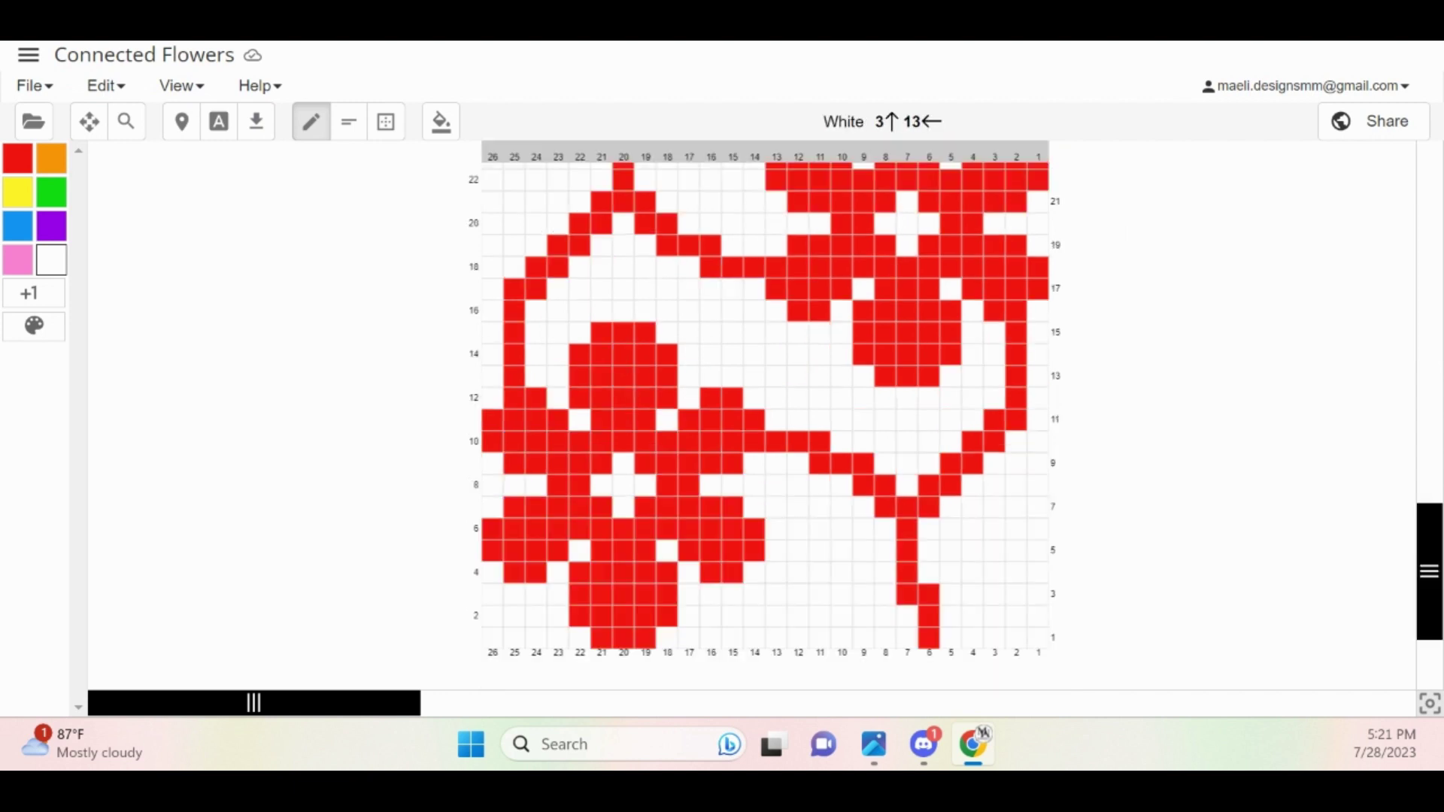
scroll(765, 414, up, 2)
click(89, 121)
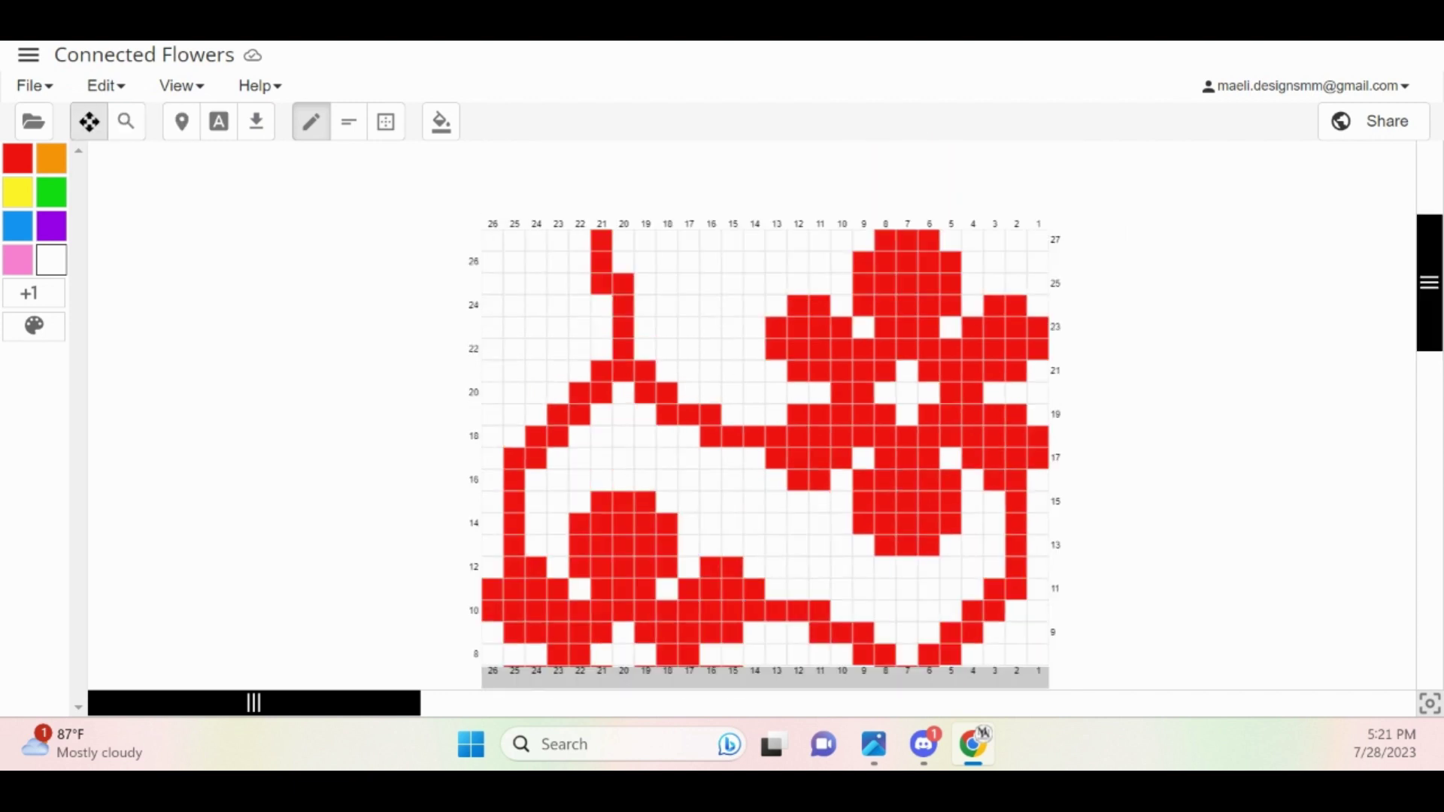
click(126, 121)
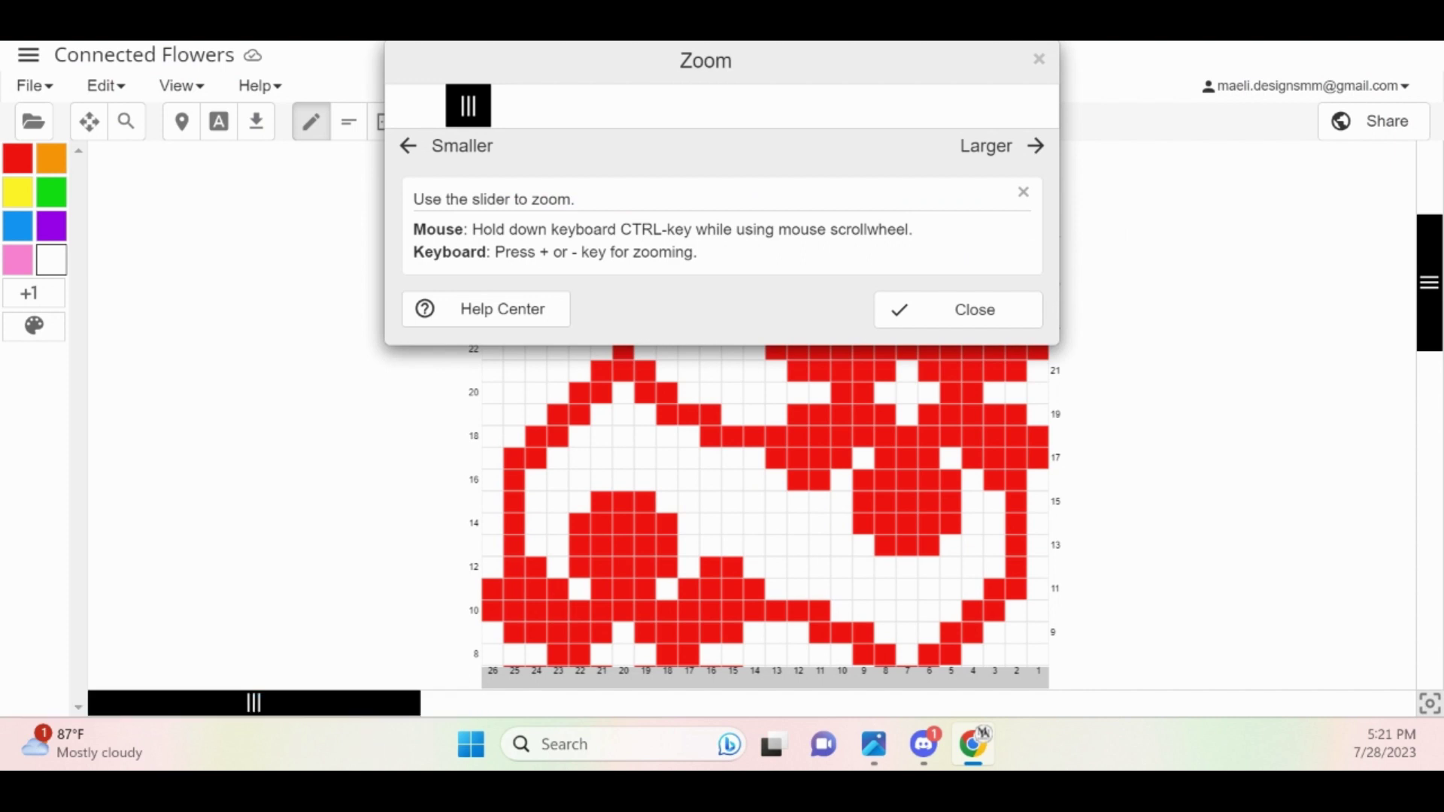
drag(468, 106, 440, 106)
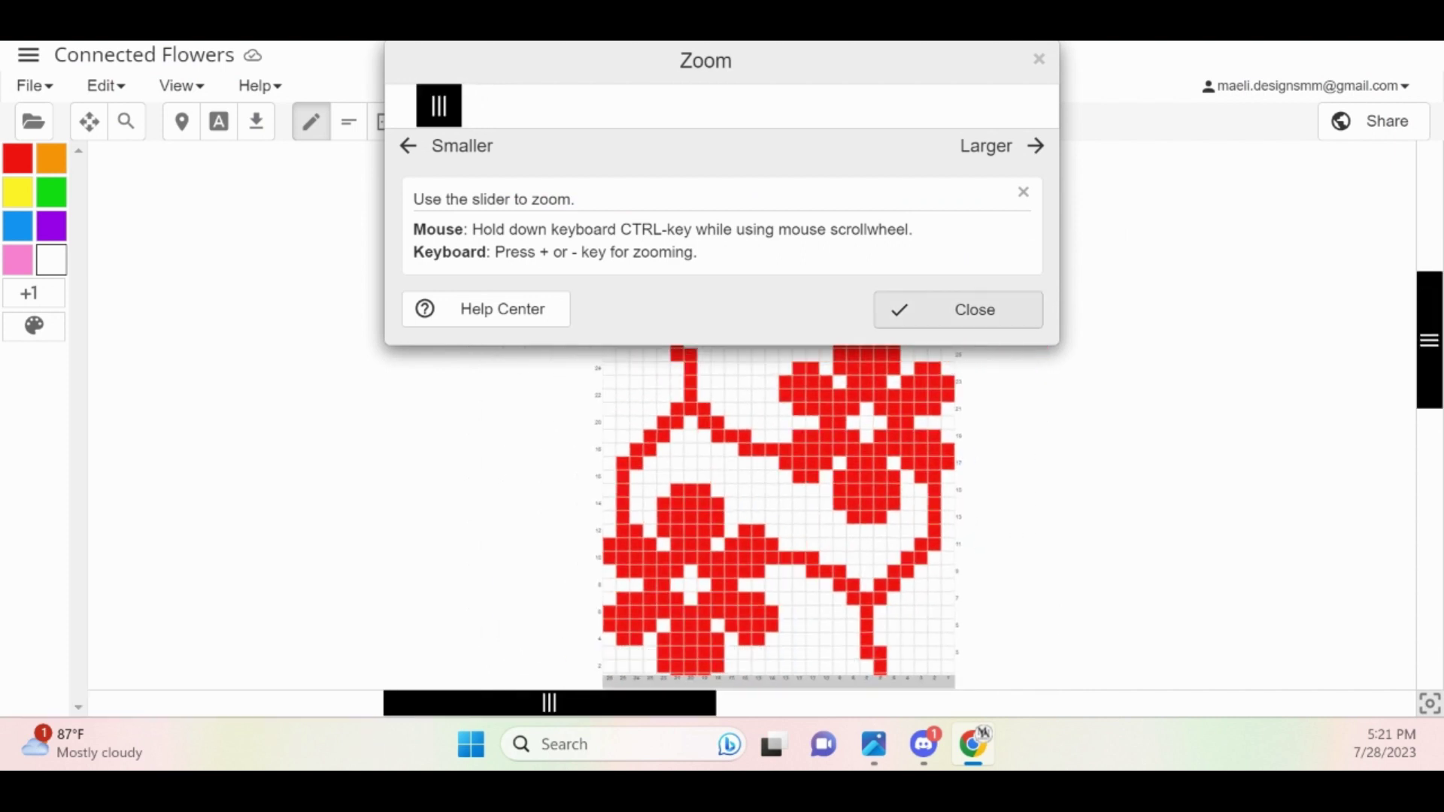
click(958, 310)
scroll(895, 368, down, 4)
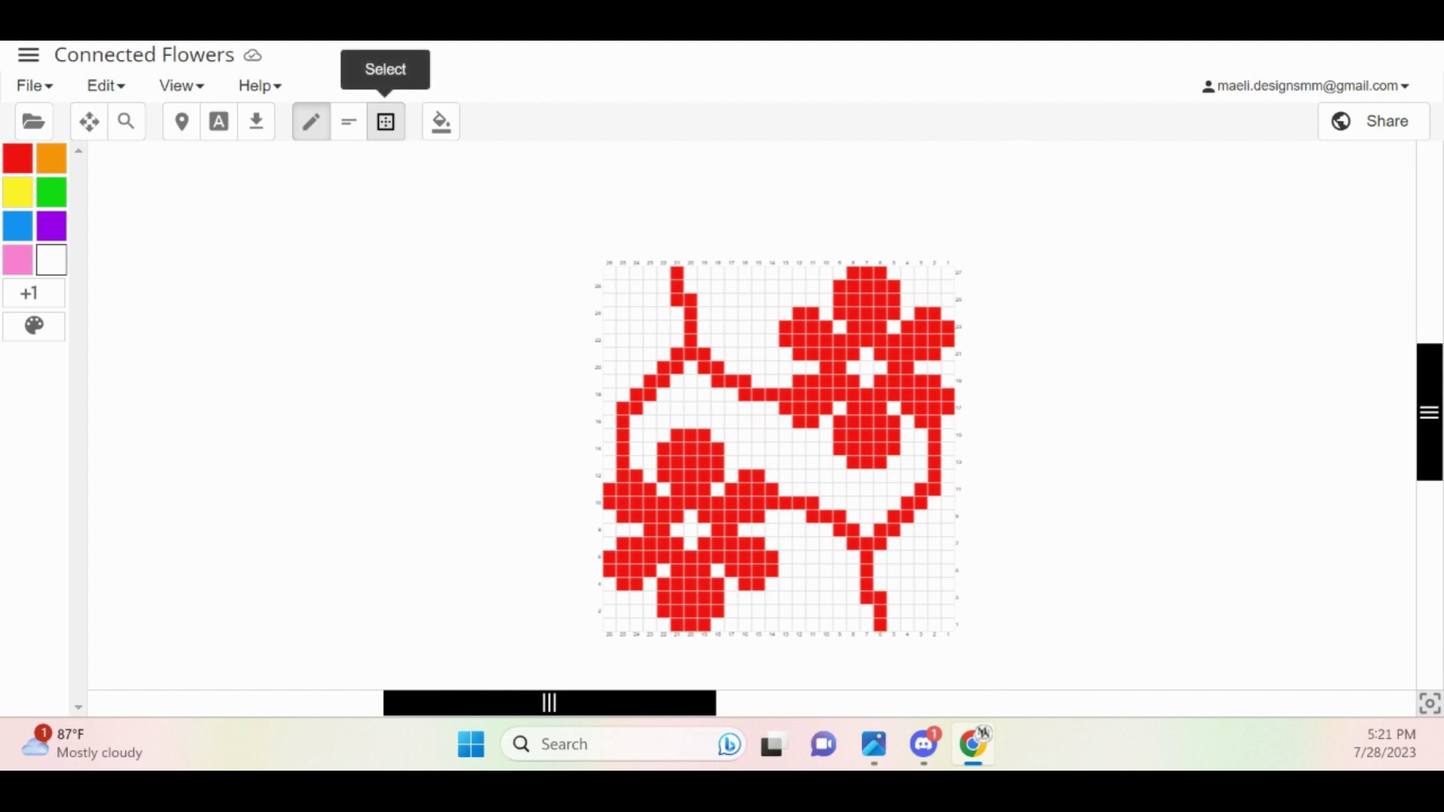
click(386, 121)
drag(610, 273, 948, 625)
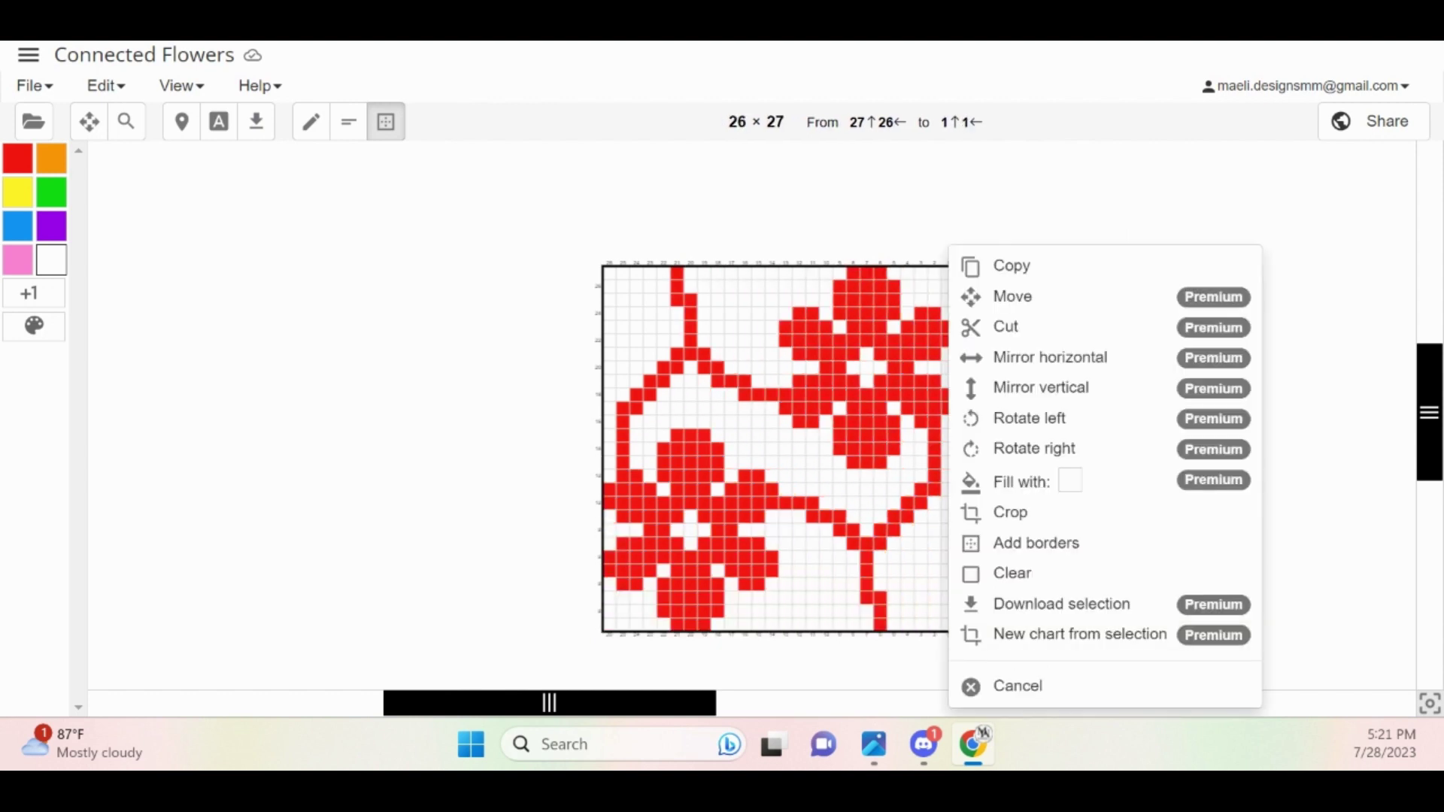
click(1012, 265)
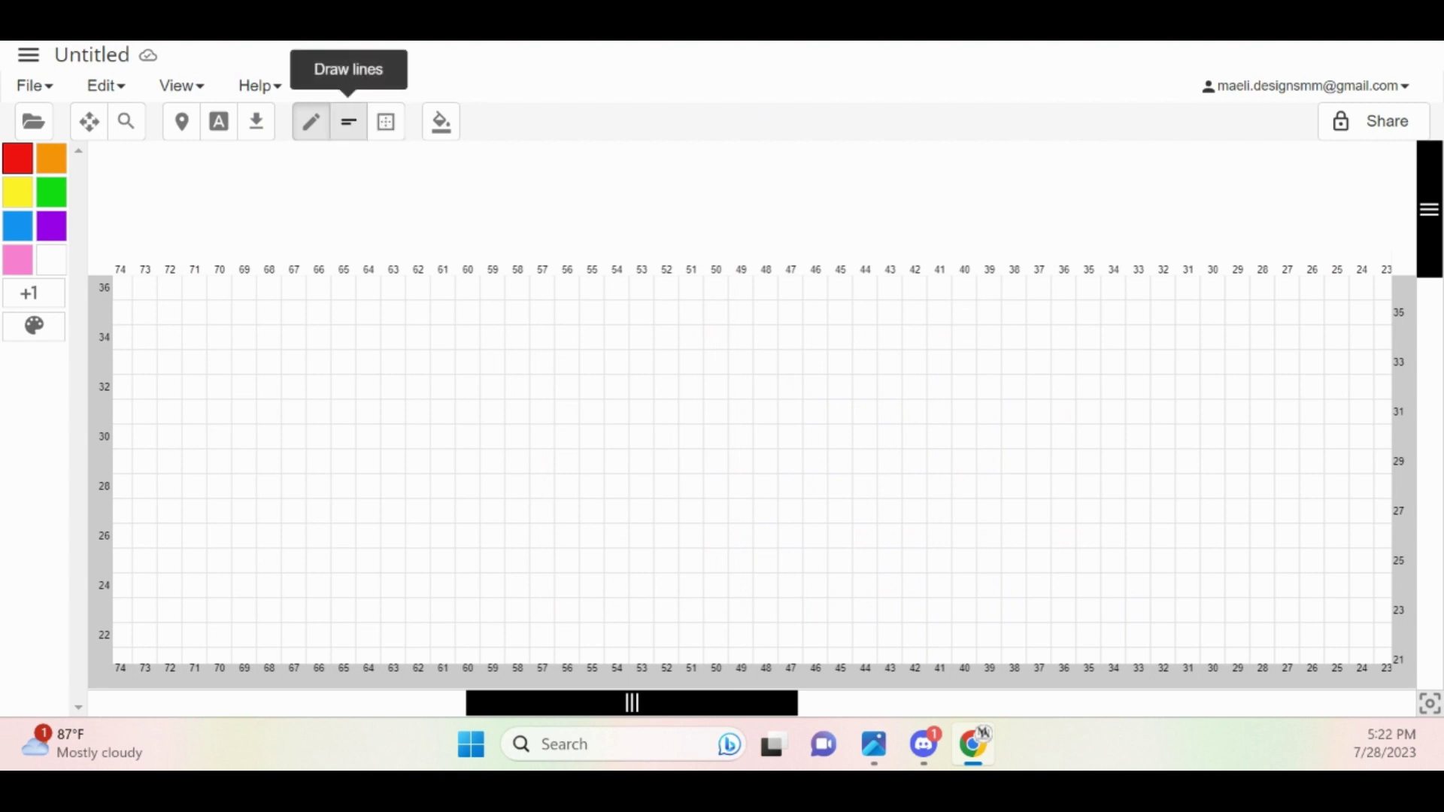
Draw a red vertical line between columns 41 and 40 of the untitled chart, along its top four rows
click(348, 121)
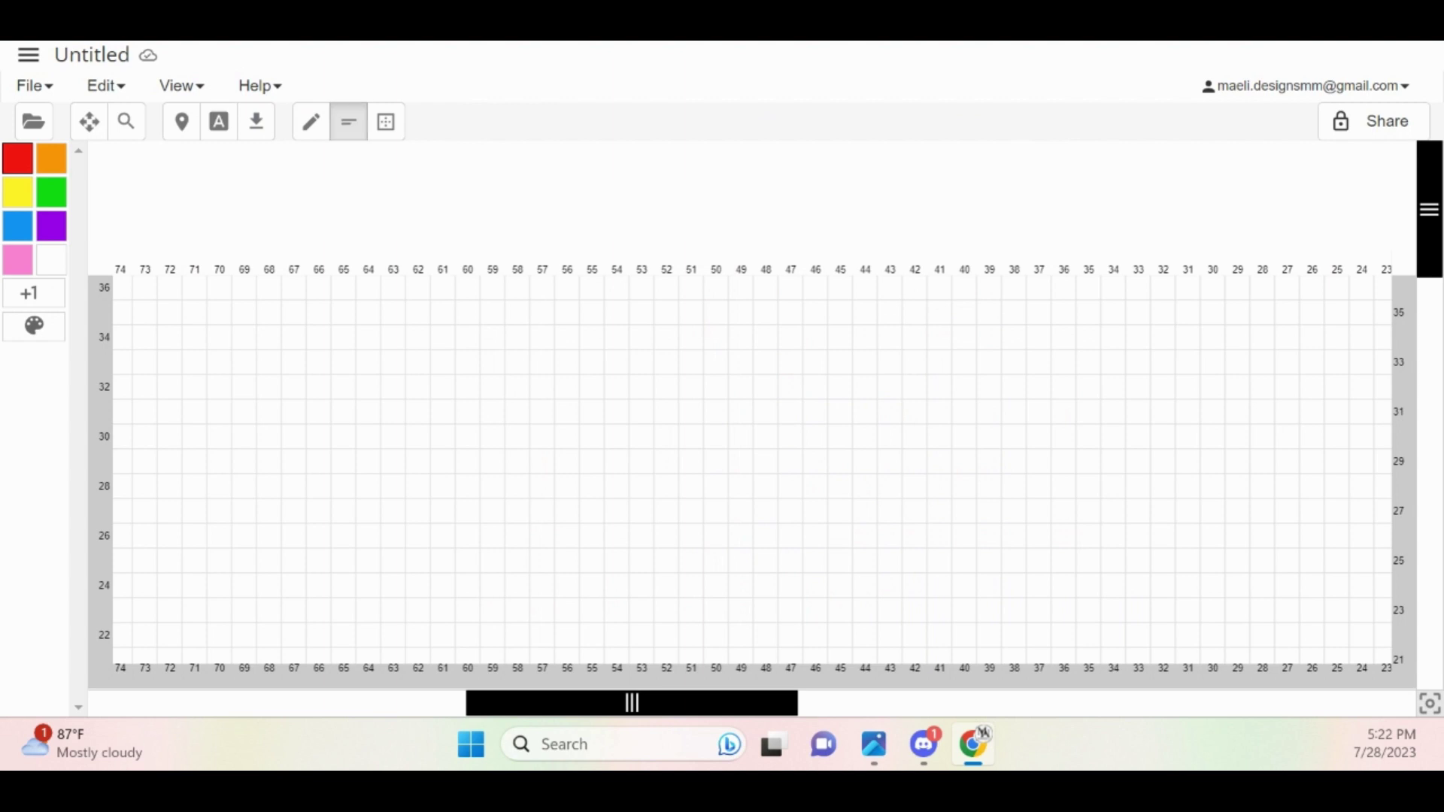
scroll(752, 474, right, 3)
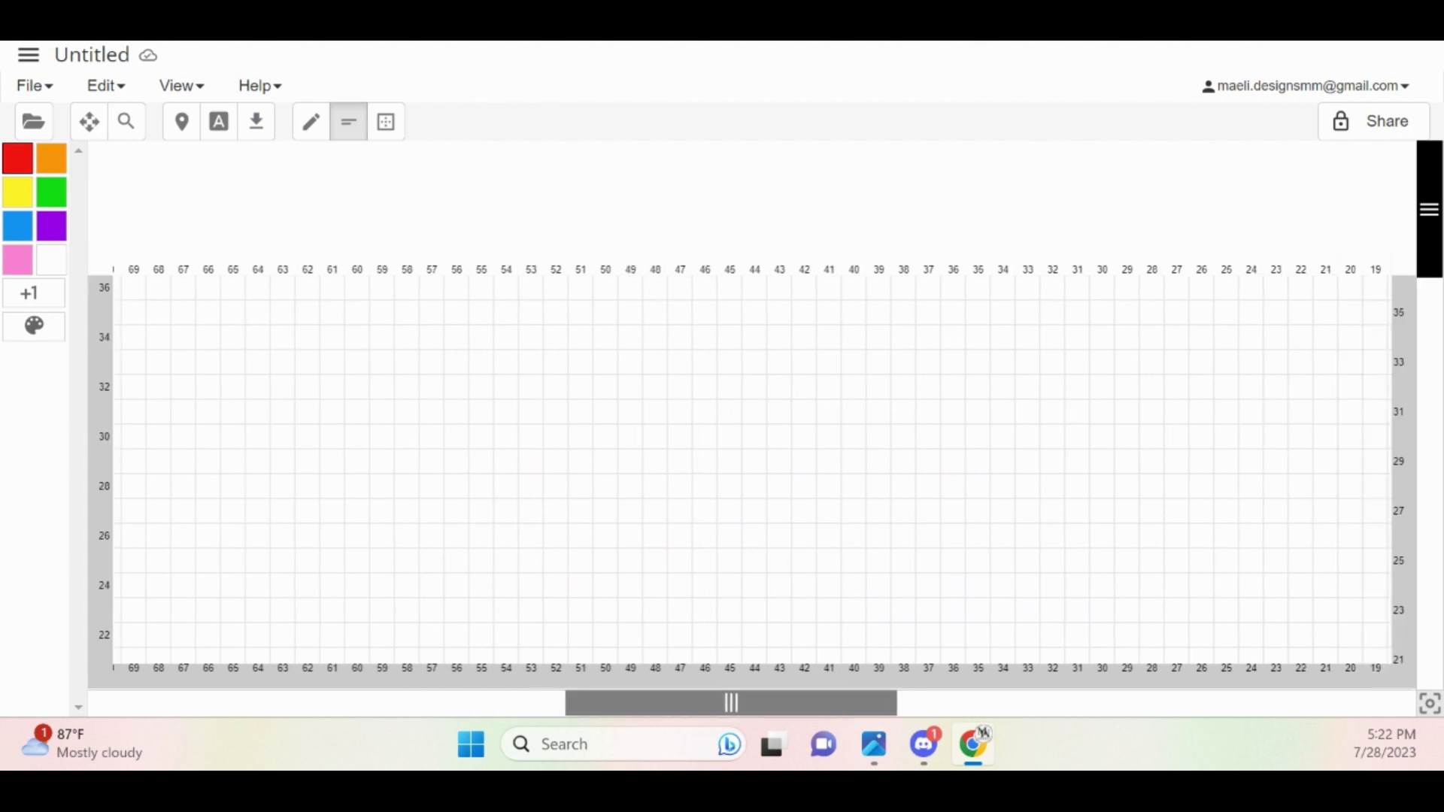
drag(731, 703, 773, 703)
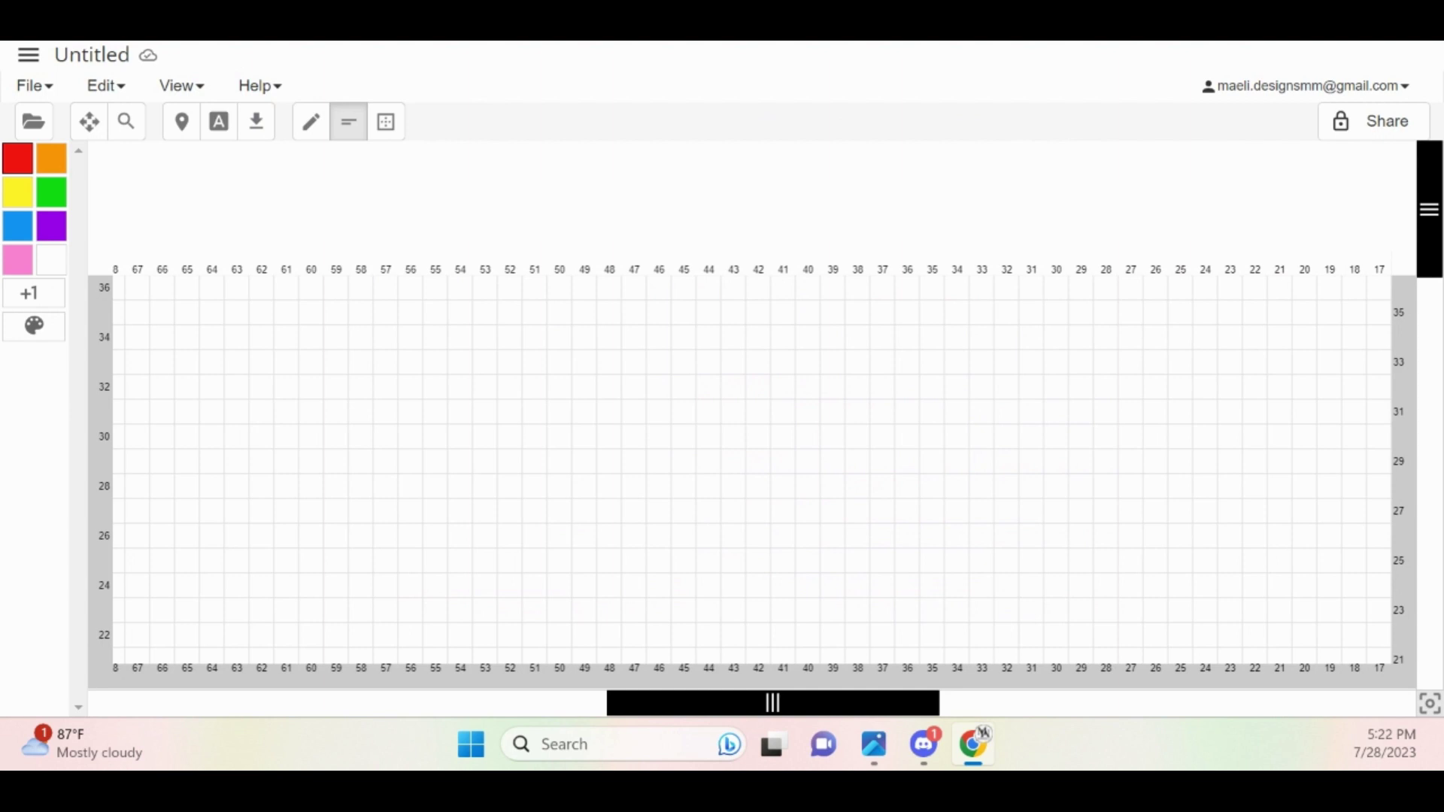
drag(795, 276, 795, 376)
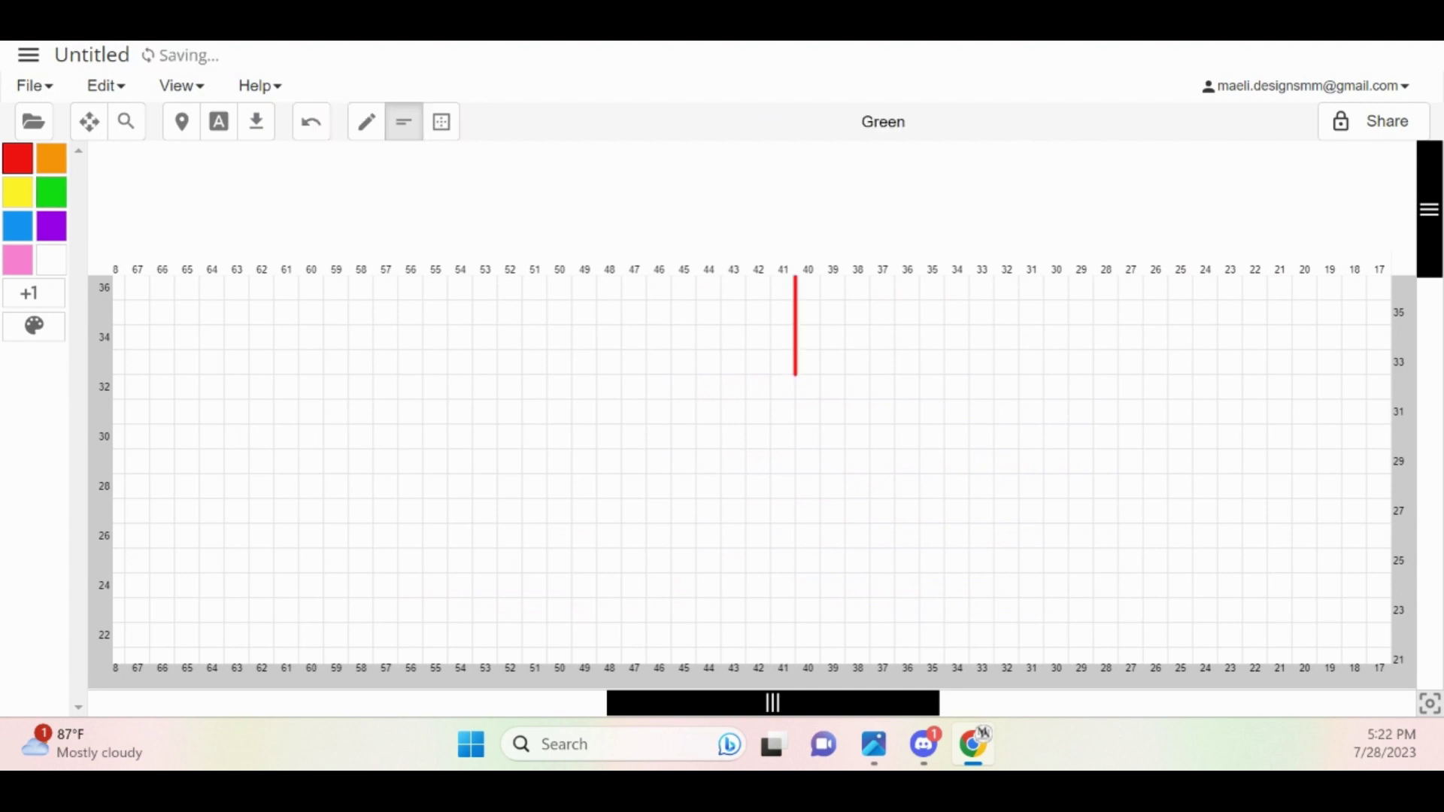
Draw a green vertical centre line between columns 41 and 40, from row 36 down to row 1
click(51, 193)
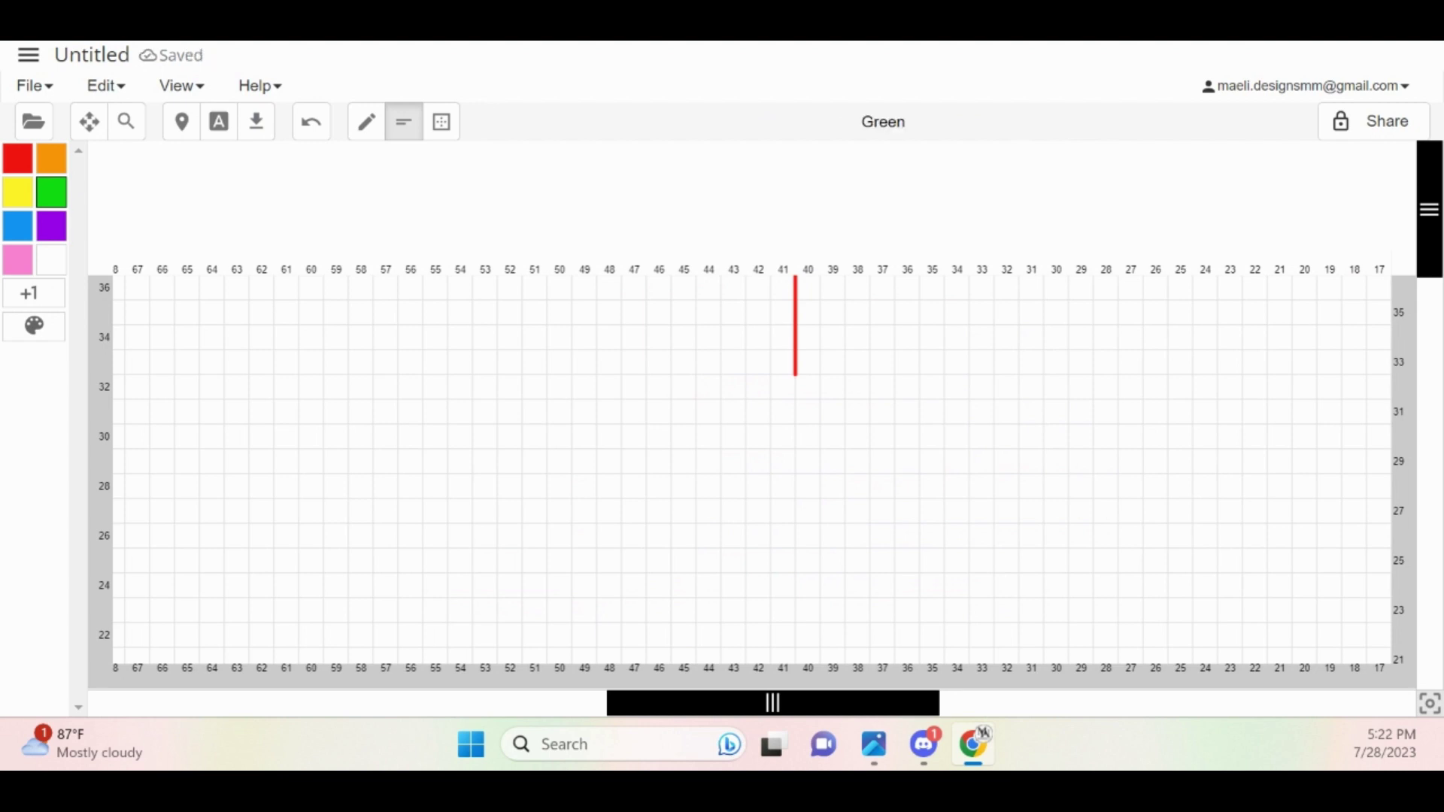
double_click(52, 192)
click(951, 571)
mouse_move(795, 276)
mouse_down()
mouse_move(795, 376)
mouse_move(771, 375)
mouse_move(795, 450)
mouse_move(795, 610)
mouse_up()
scroll(795, 474, down, 5)
scroll(795, 610, up, 8)
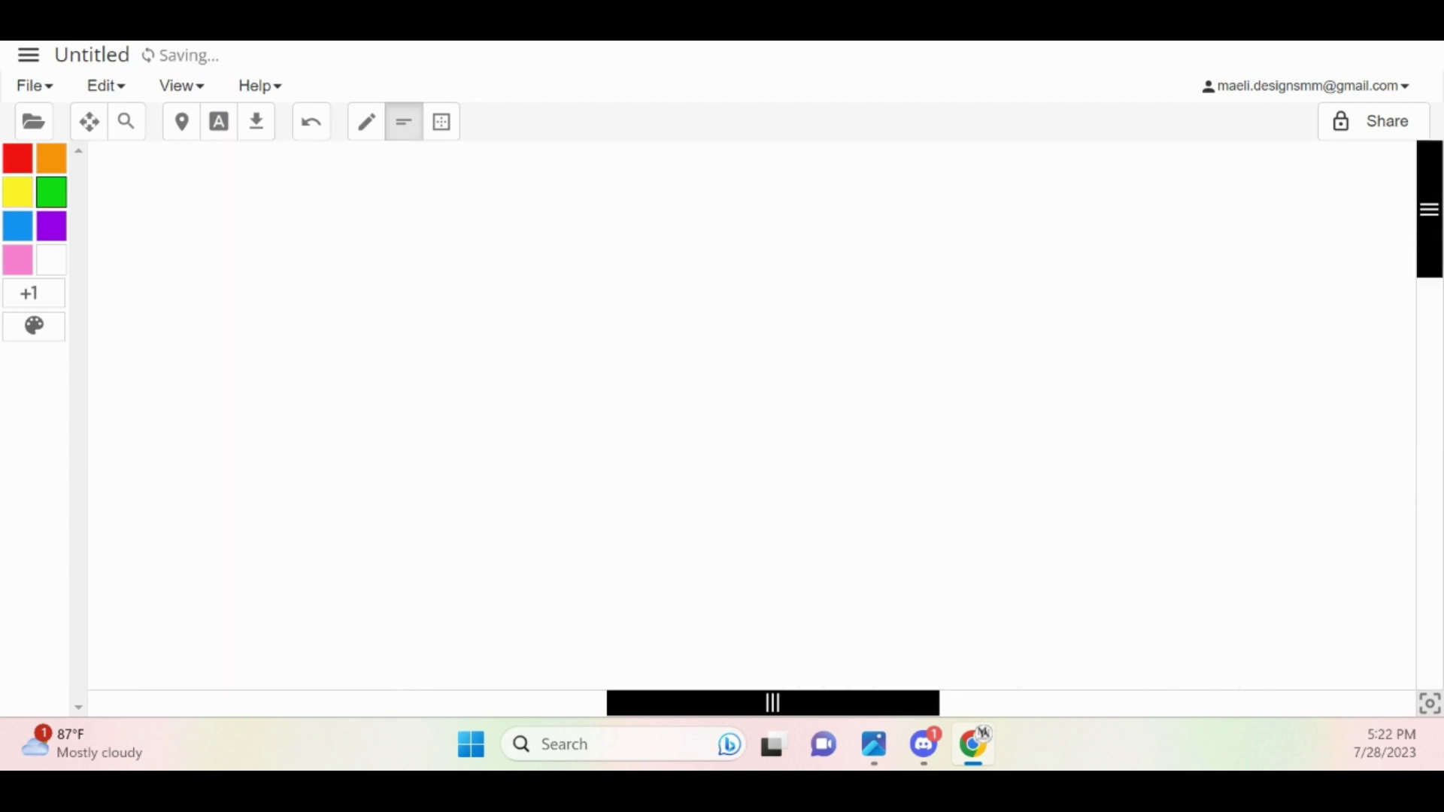
scroll(795, 610, down, 4)
scroll(752, 414, up, 3)
scroll(752, 414, up, 2)
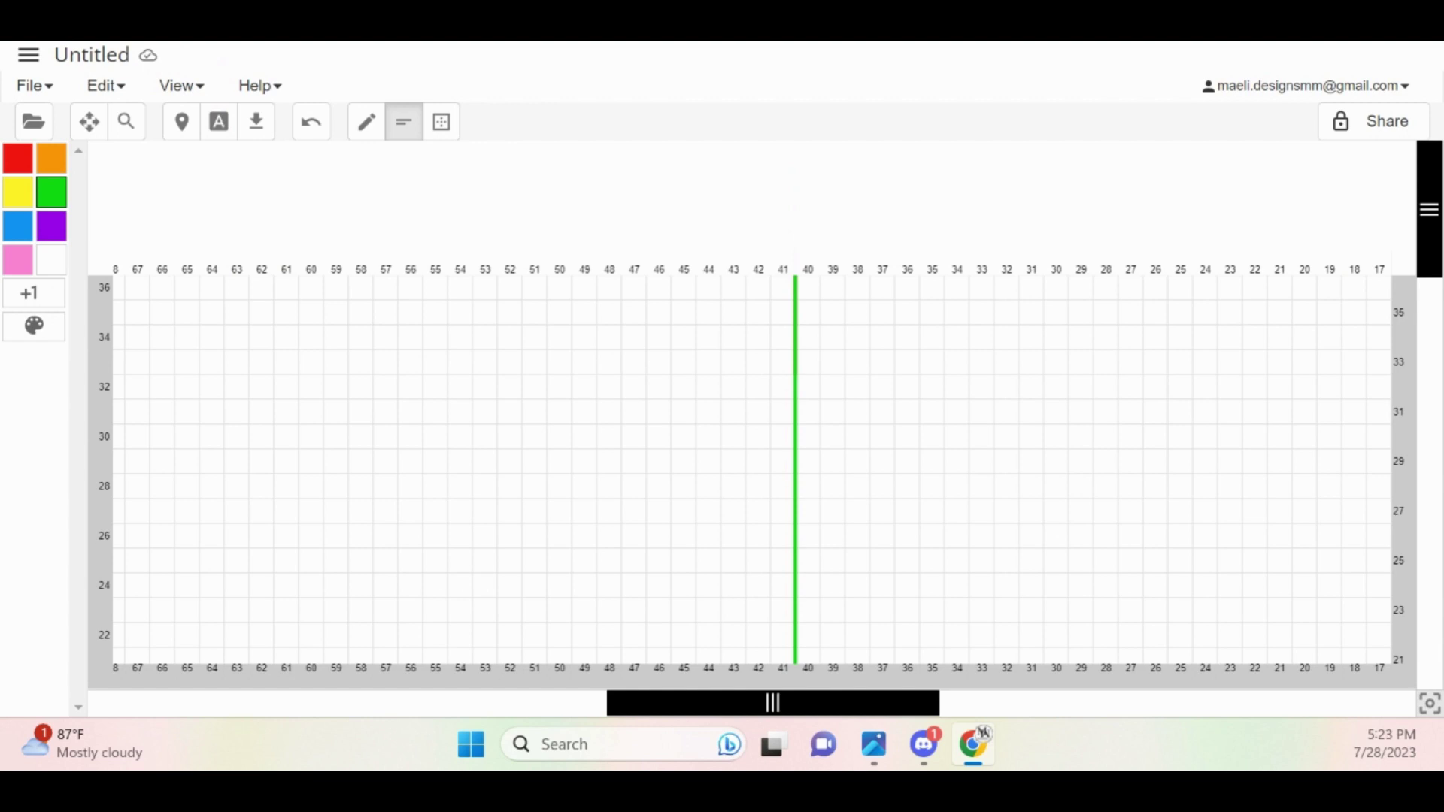
Paste the copied motif with its upper-left corner at column 40, row 36, against the green centre line, and apply it
click(442, 122)
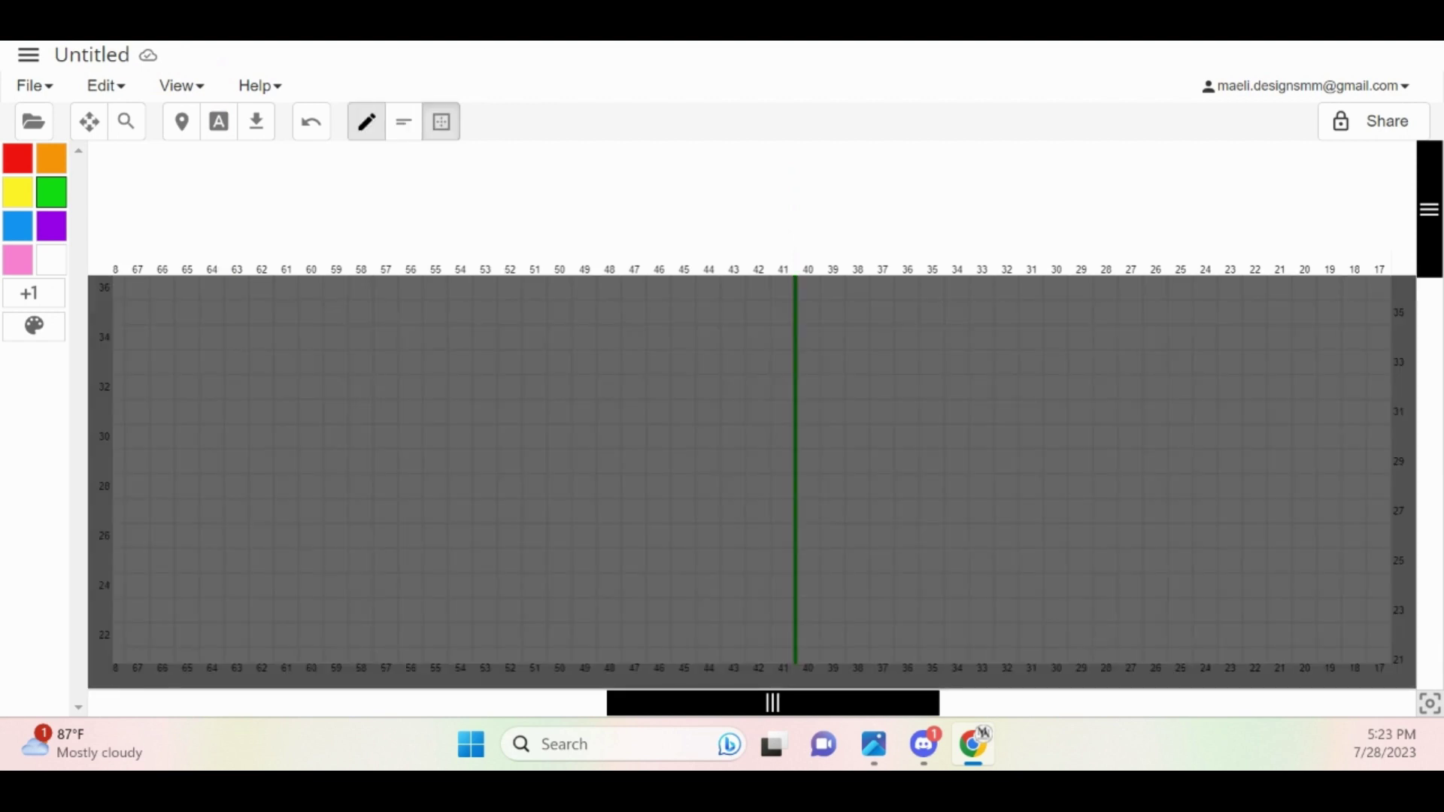
click(366, 121)
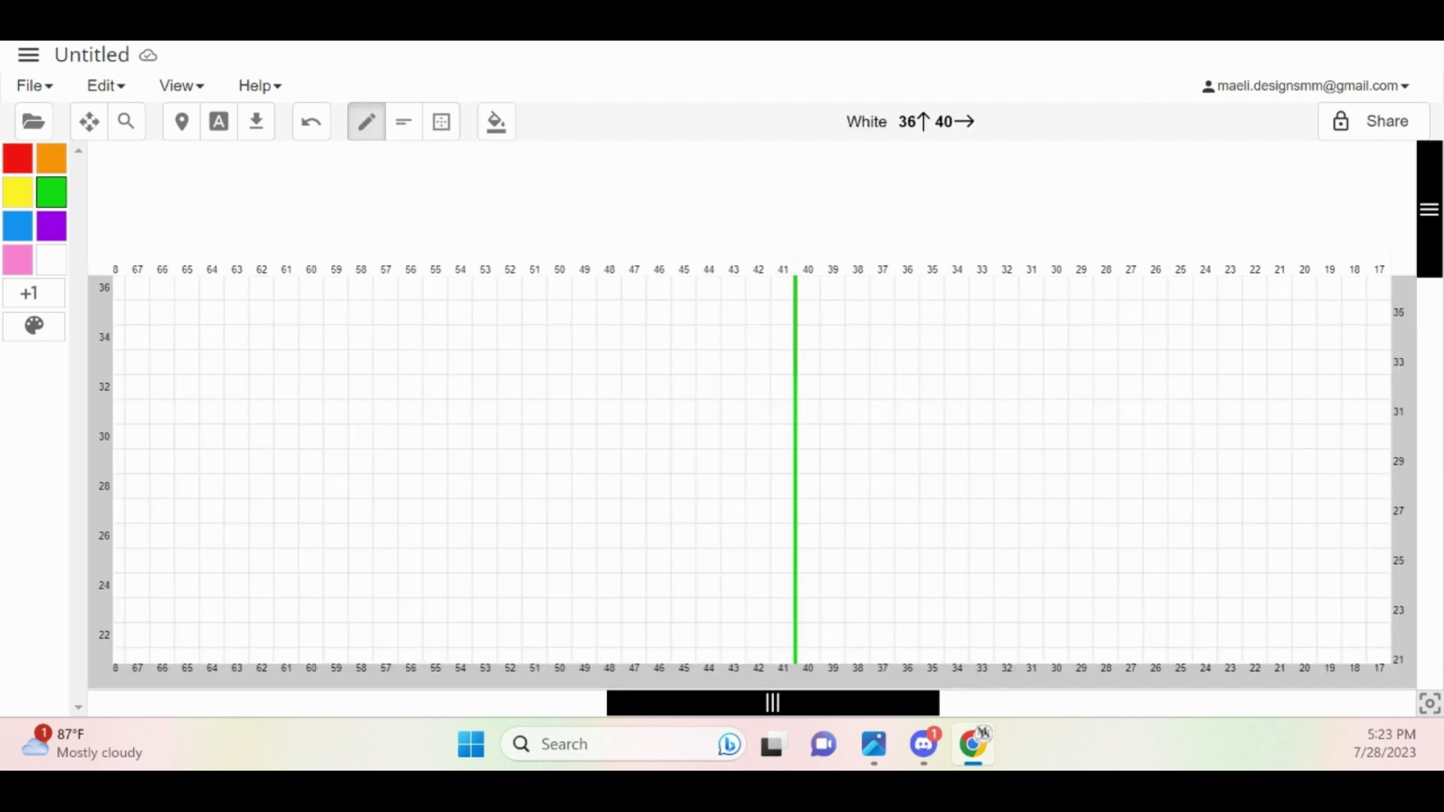
right_click(807, 289)
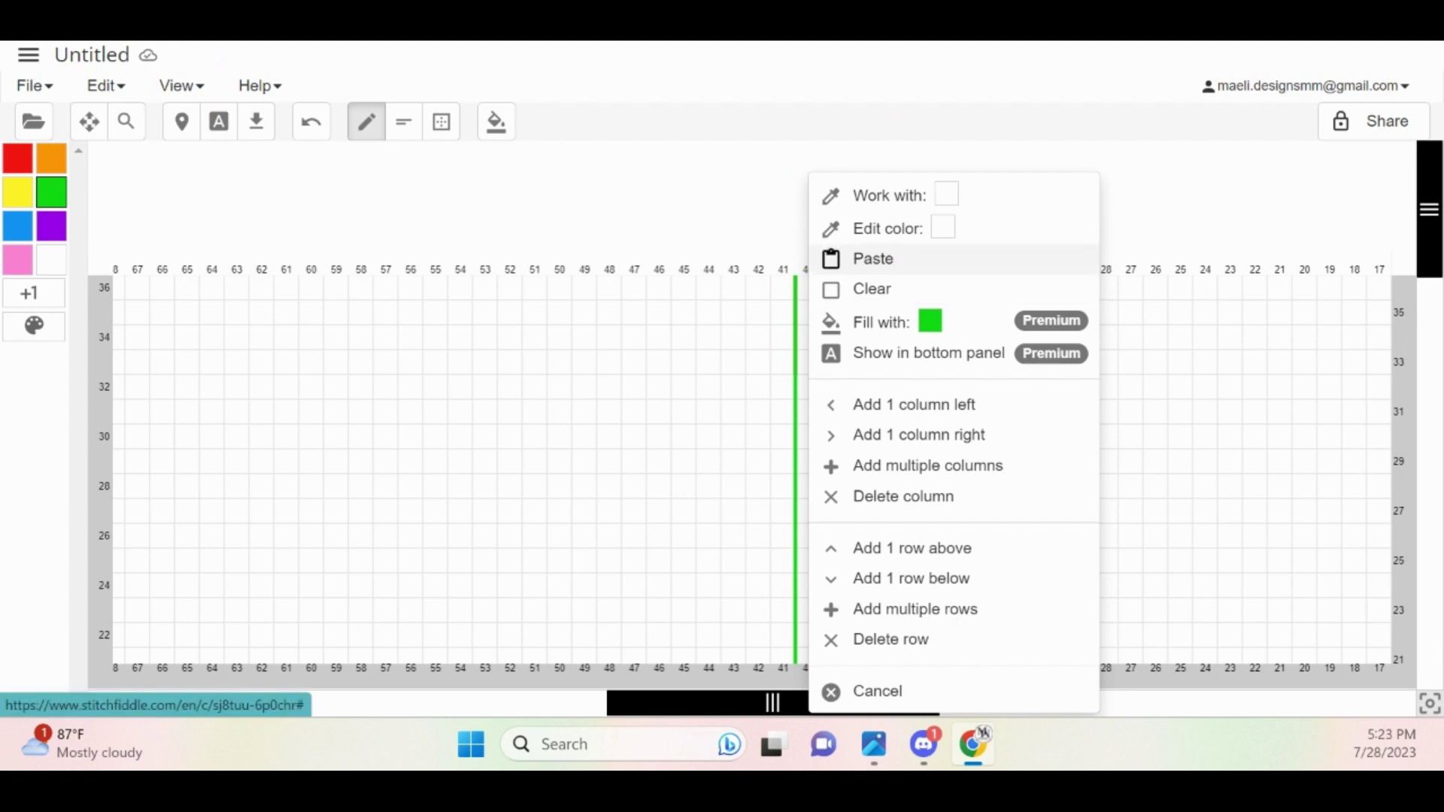
click(873, 259)
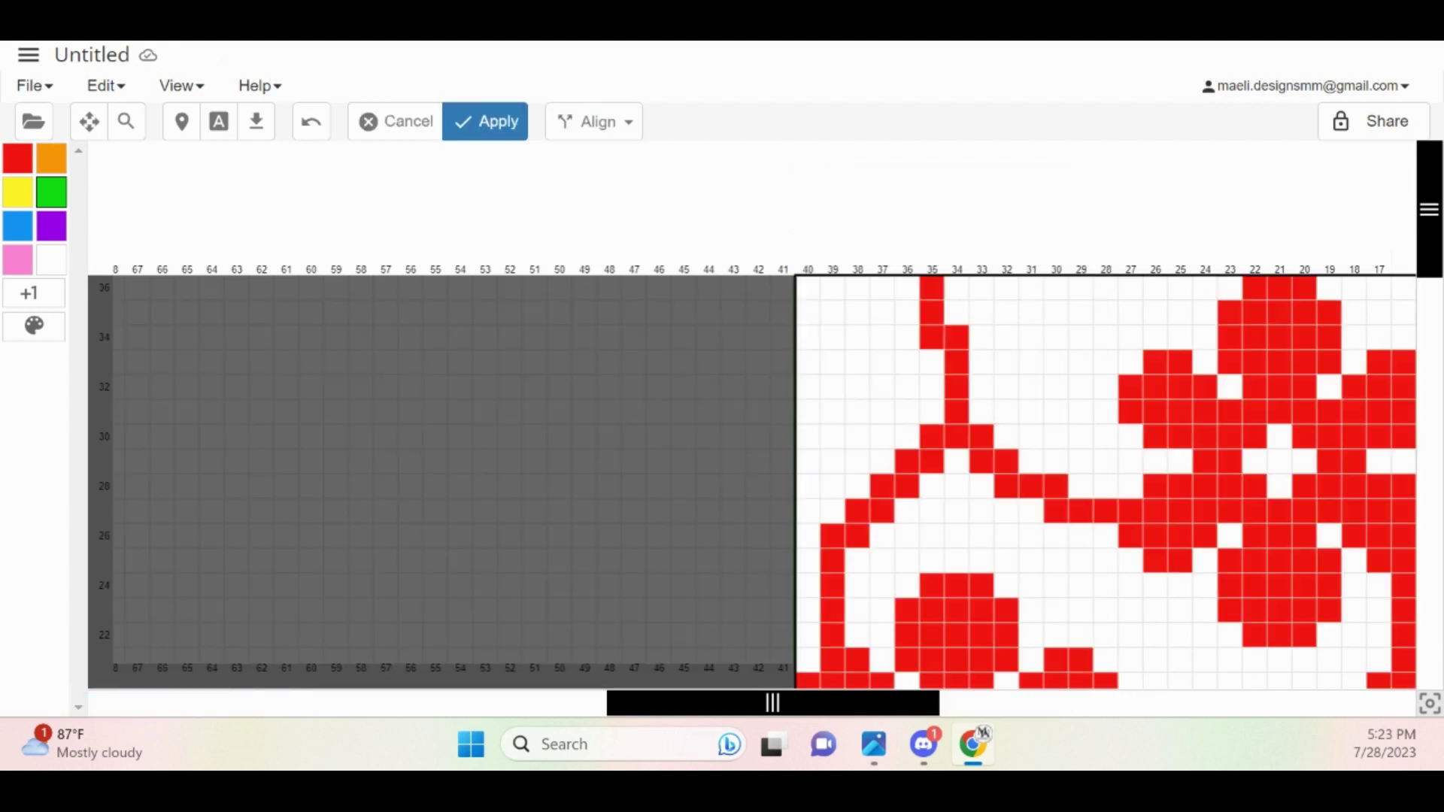
click(485, 122)
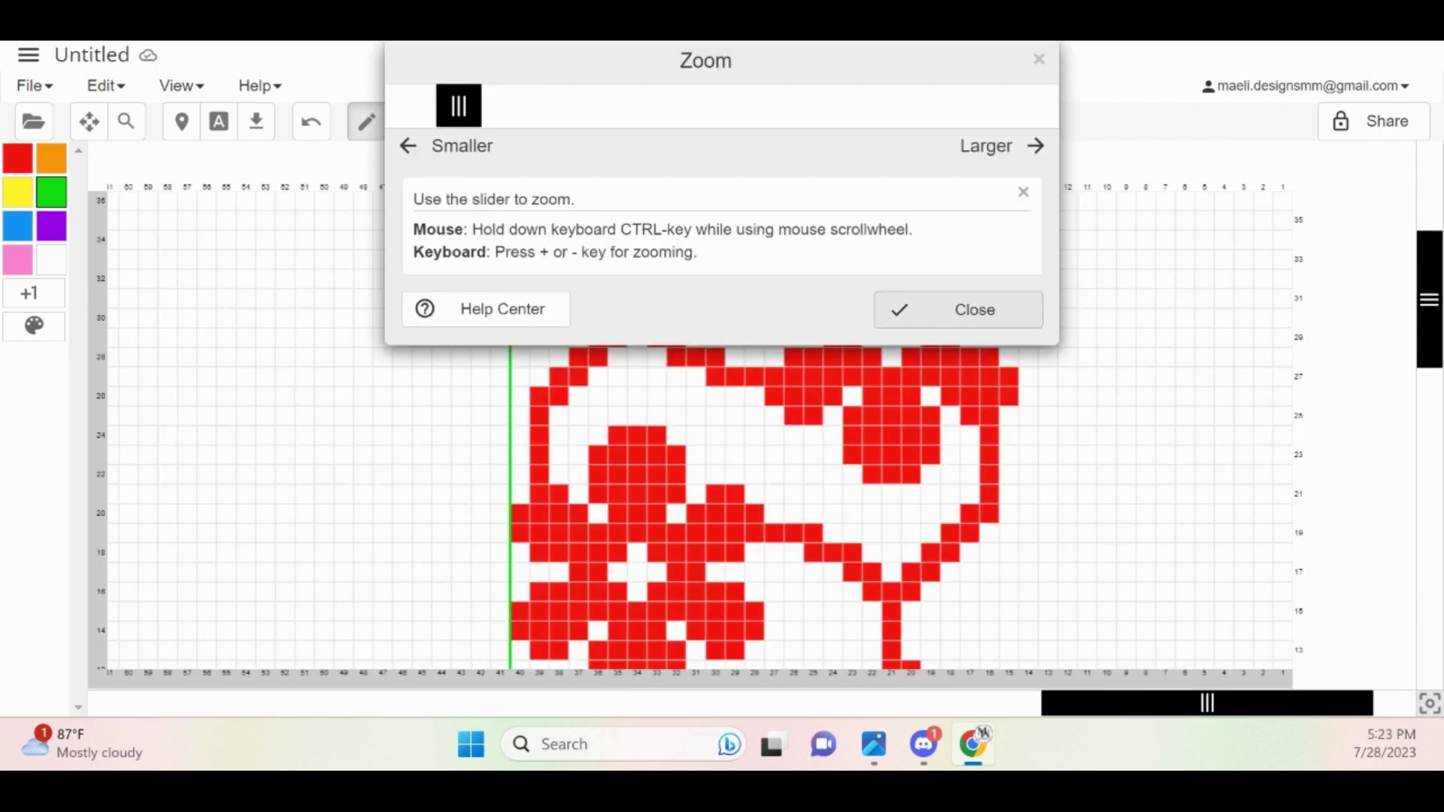
click(919, 316)
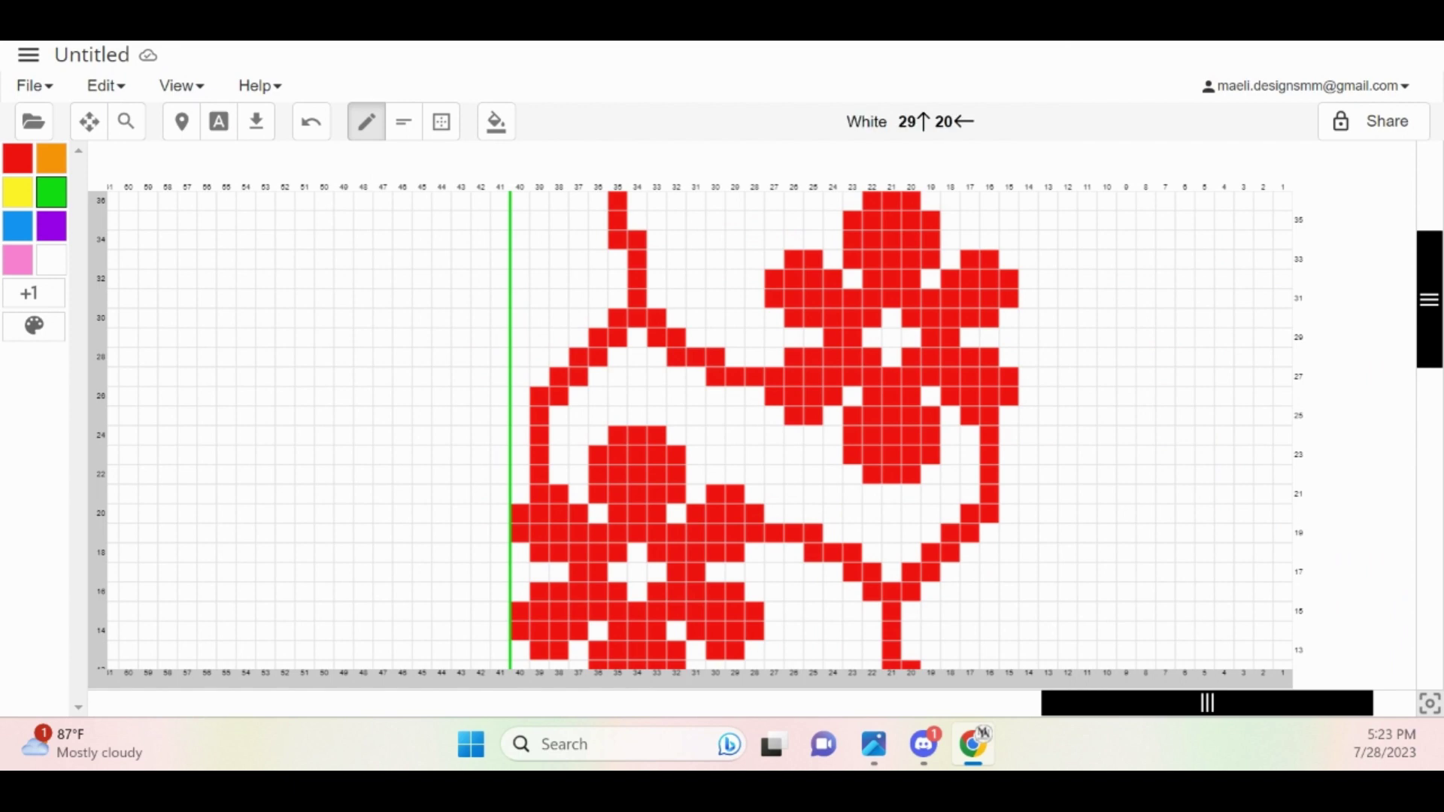
scroll(910, 337, up, 2)
scroll(911, 335, down, 5)
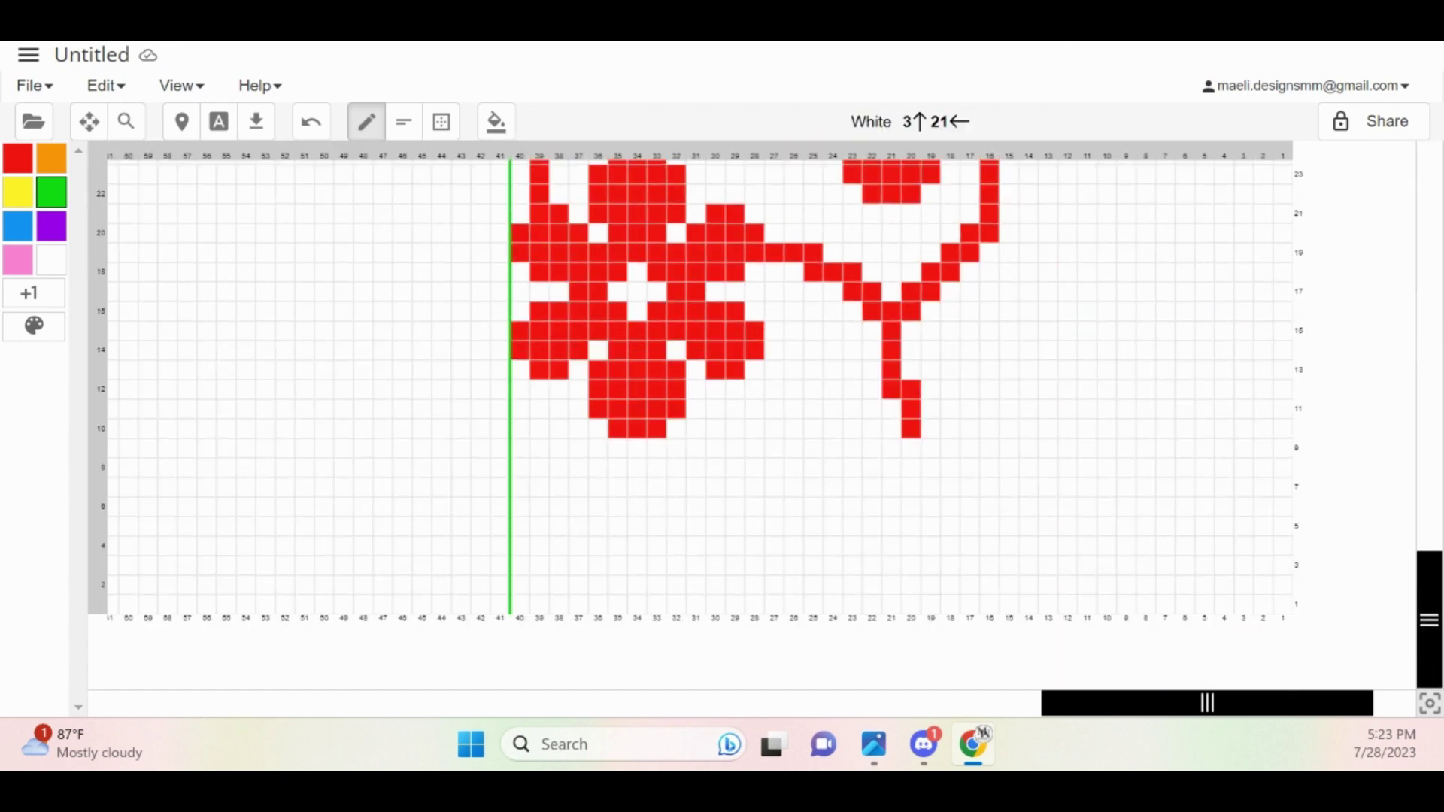
scroll(931, 526, up, 5)
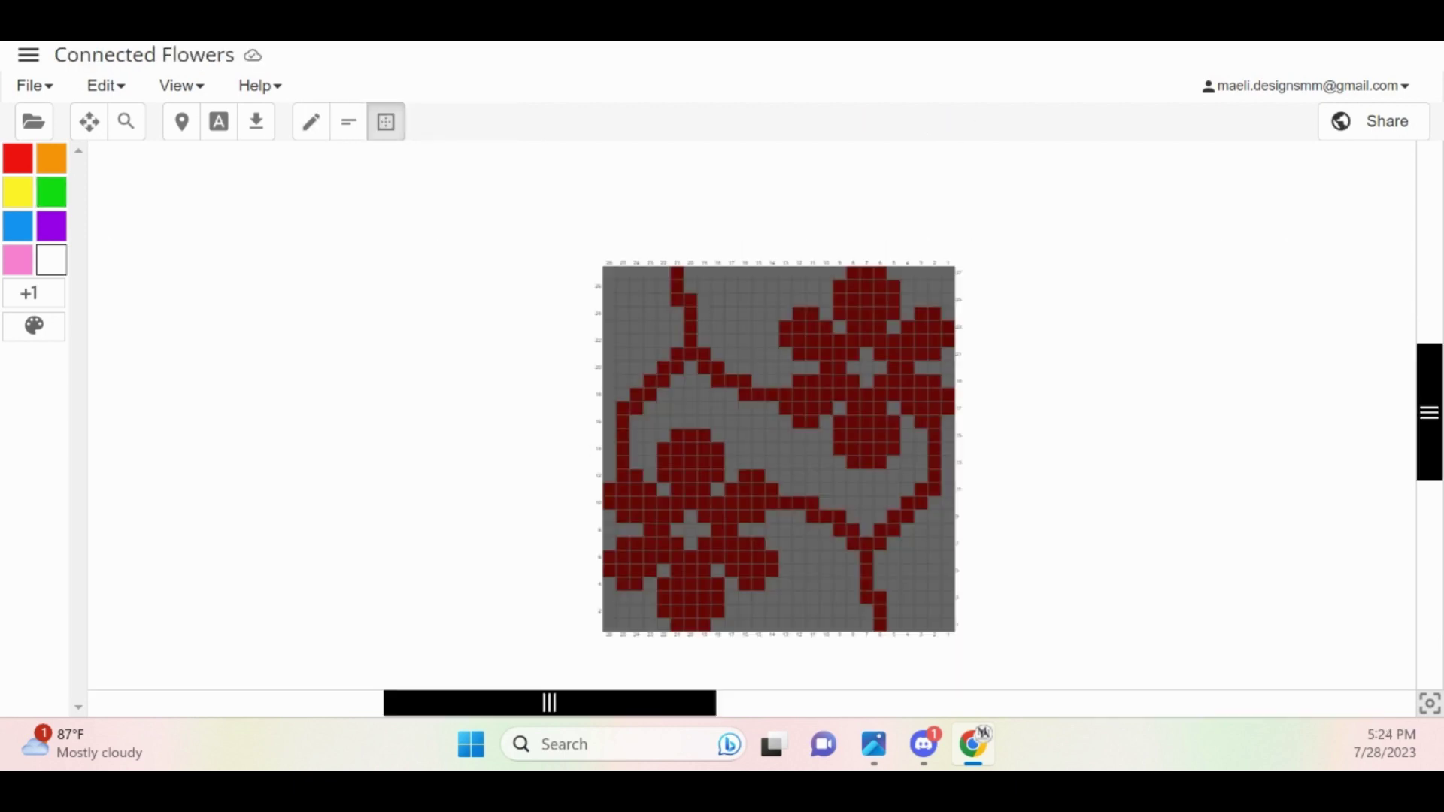
Copy the leftmost 14 columns of the Connected Flowers motif and paste them into the untitled chart from column 14, row 36
mouse_move(610, 272)
mouse_down()
mouse_move(786, 272)
mouse_move(786, 624)
mouse_up()
click(849, 236)
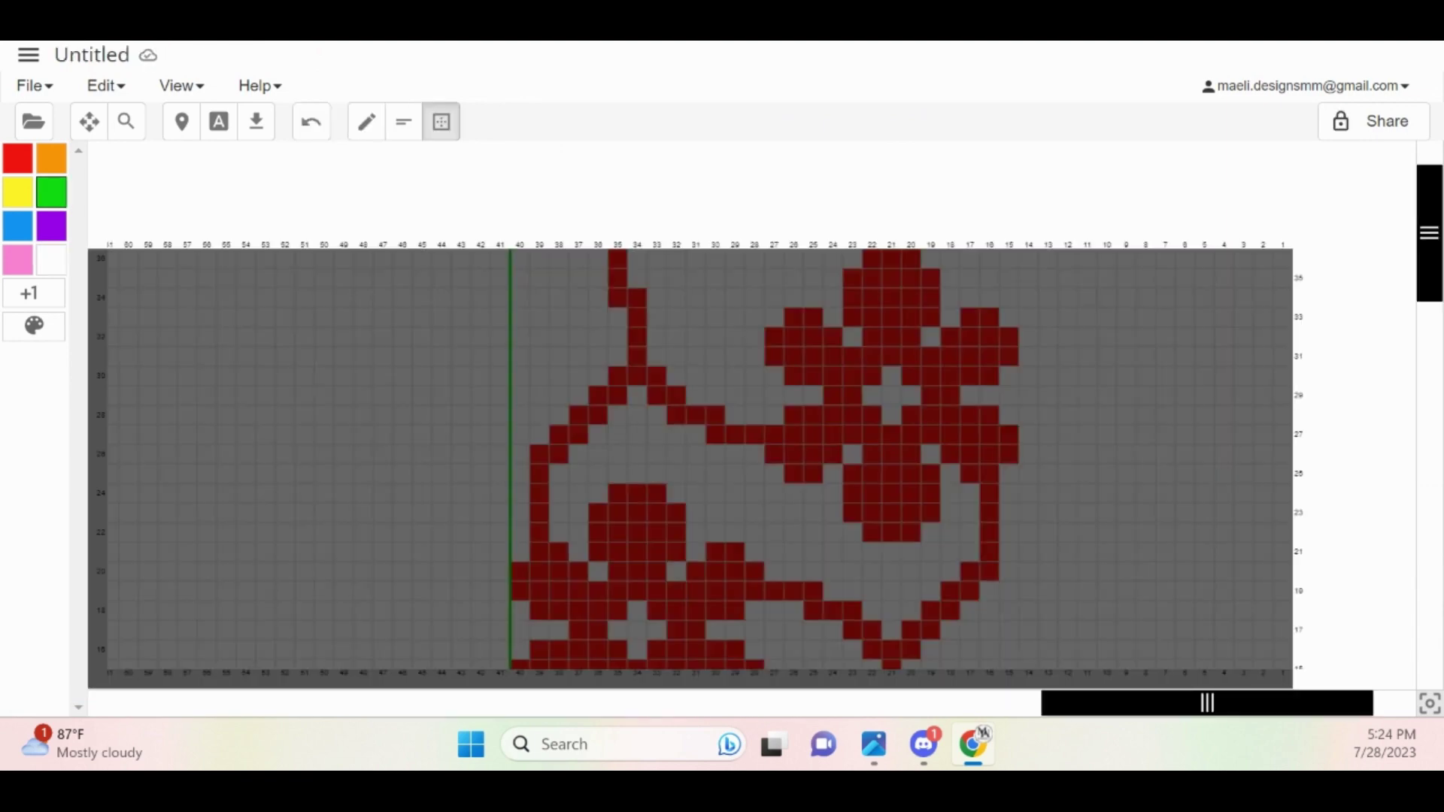
click(366, 121)
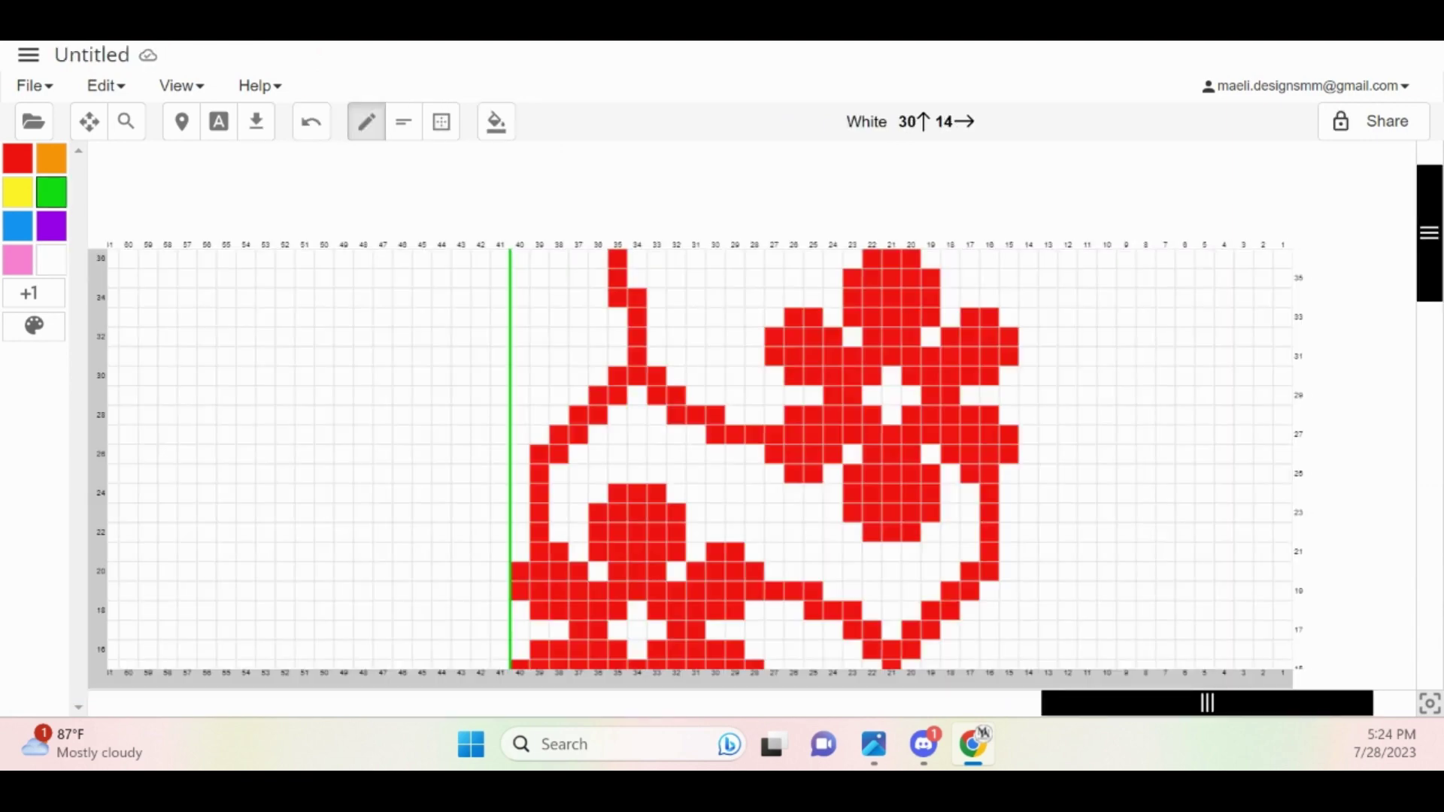
right_click(1029, 258)
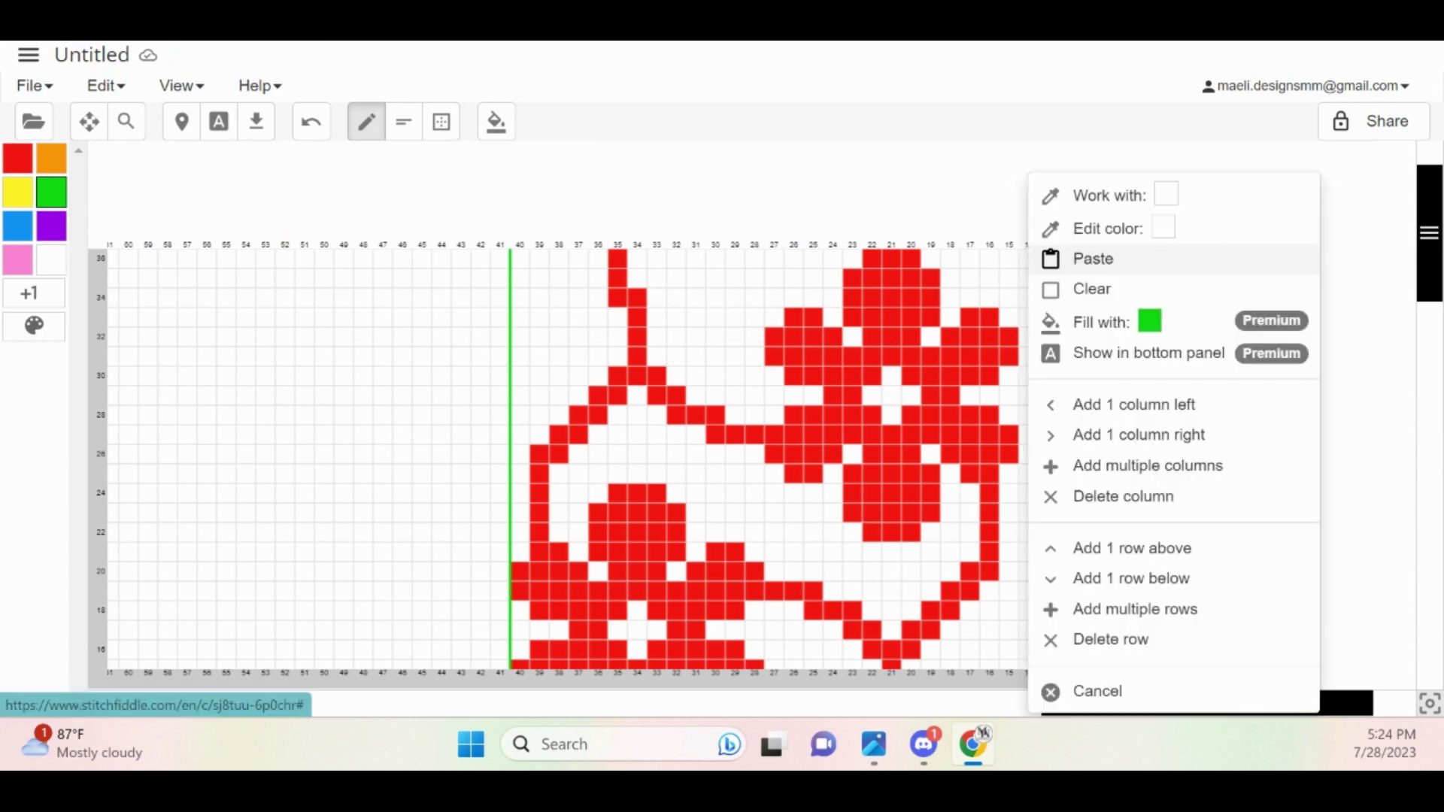
click(1053, 258)
scroll(1053, 257, down, 5)
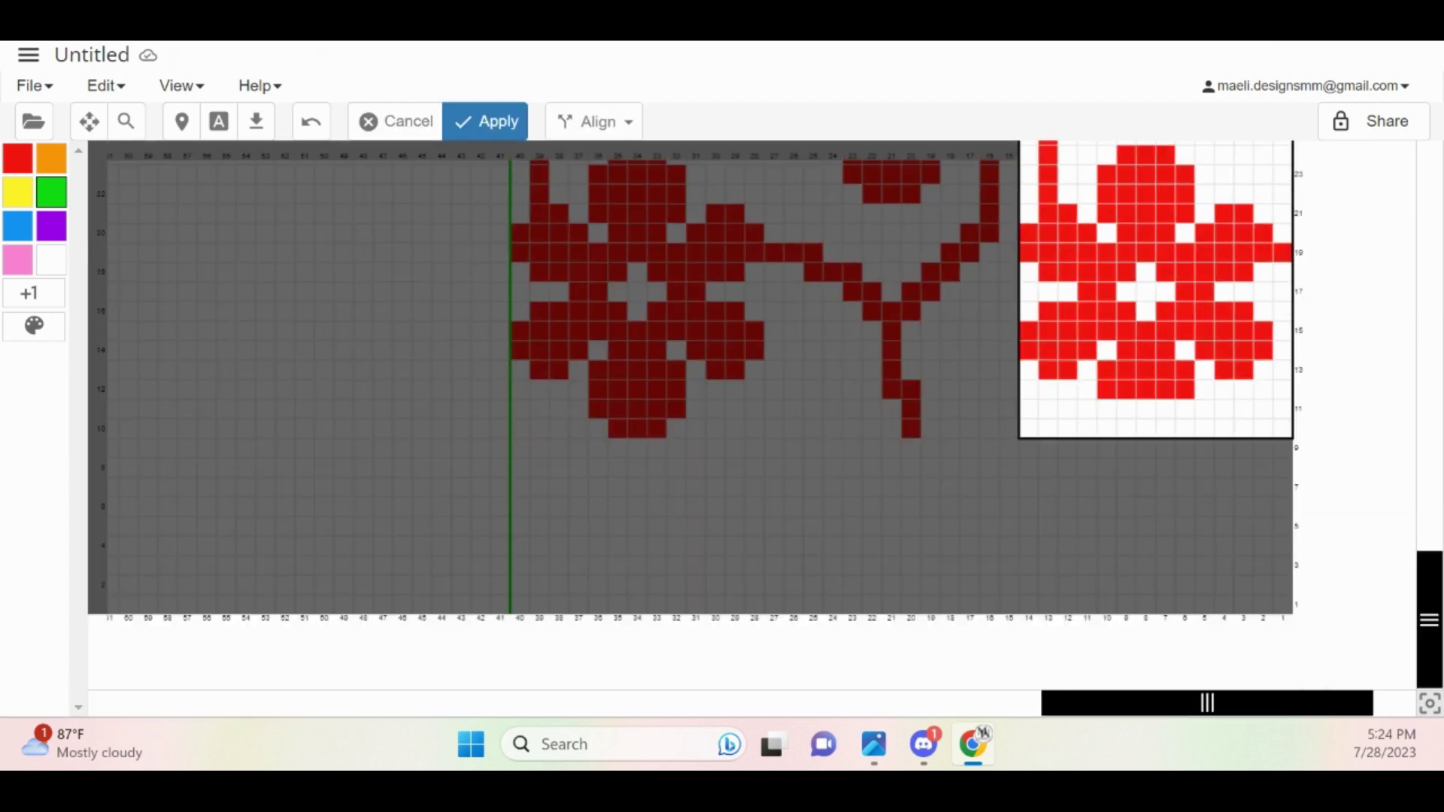
scroll(1053, 301, up, 4)
click(485, 122)
scroll(1048, 451, down, 2)
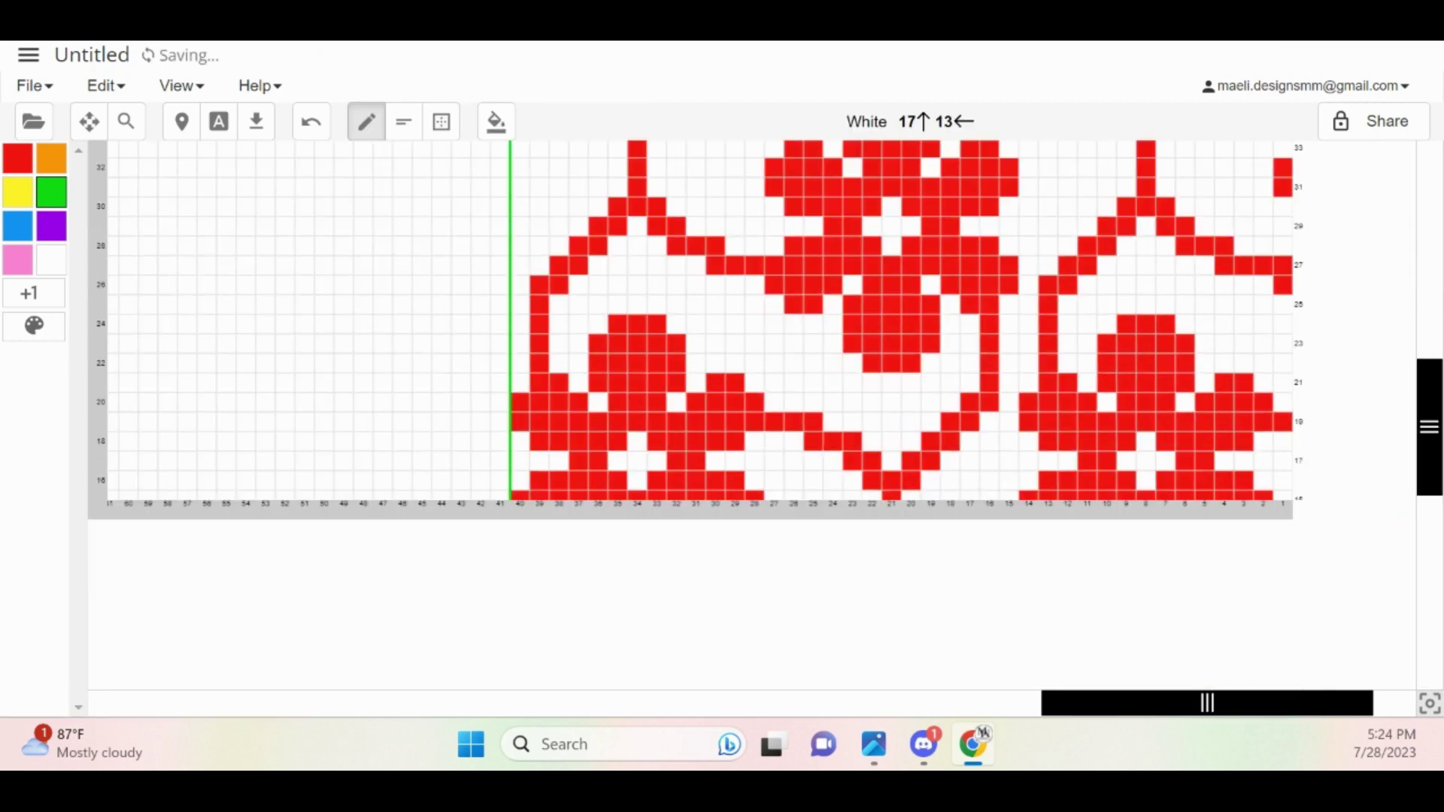
scroll(1068, 383, down, 3)
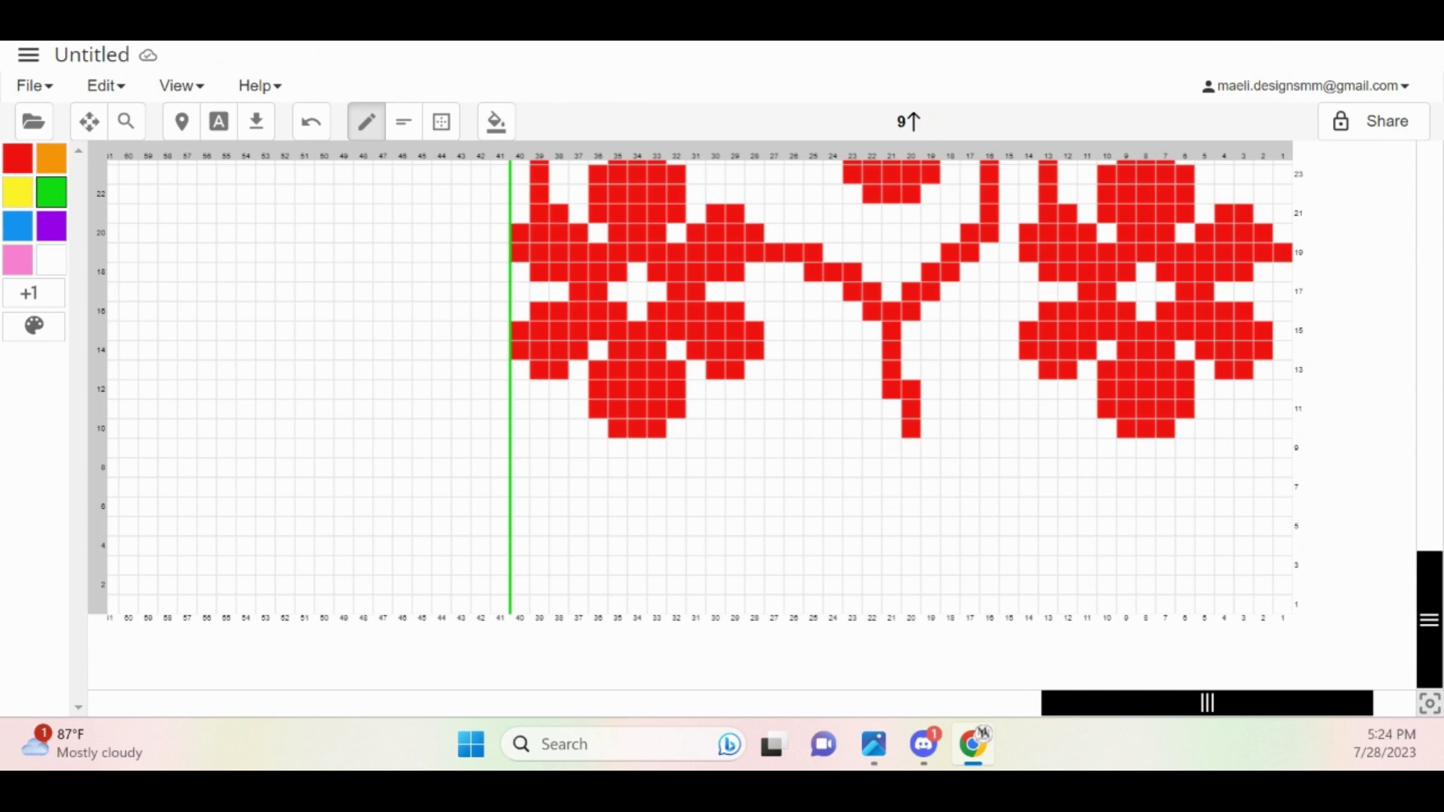
Copy the top nine rows across columns 40 to 1 and paste them into the empty rows 9 to 1 below the motif
scroll(695, 414, up, 5)
click(442, 122)
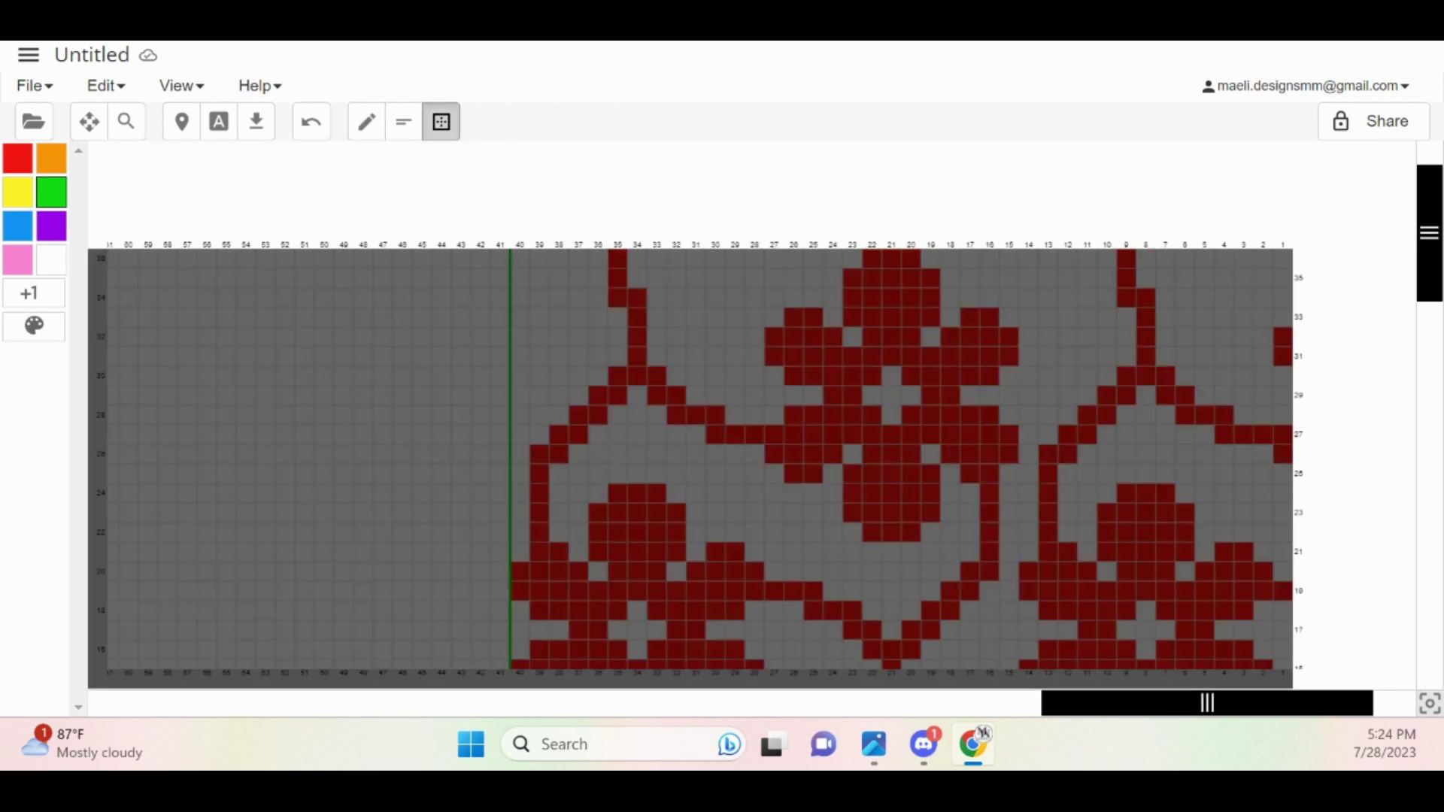
drag(519, 255, 1283, 418)
click(1203, 236)
scroll(657, 443, down, 5)
right_click(520, 445)
click(584, 259)
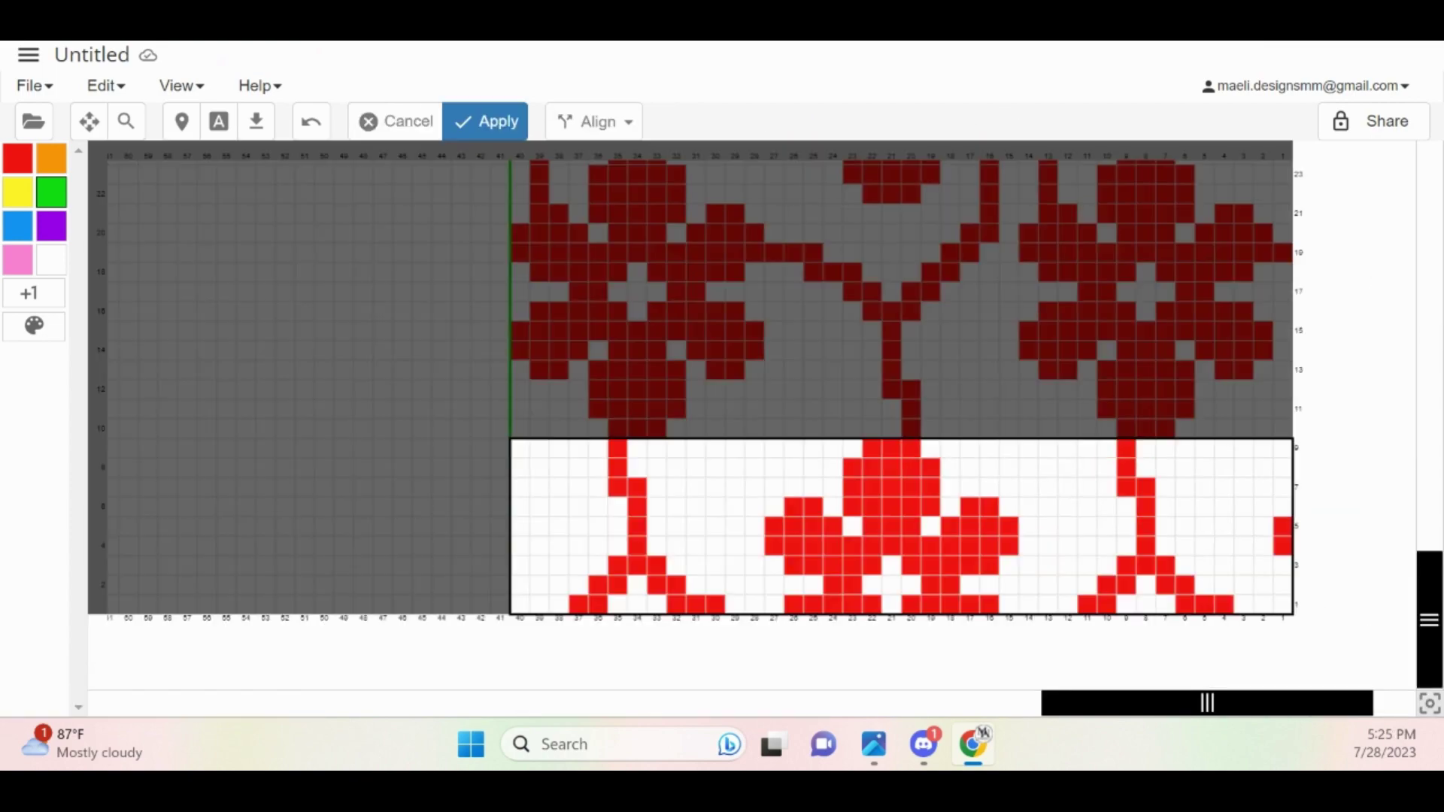
click(484, 120)
Copy the whole Connected Flowers motif and paste it into the untitled chart from column 66, row 36, up to the green centre line
scroll(696, 434, up, 3)
scroll(696, 433, left, 5)
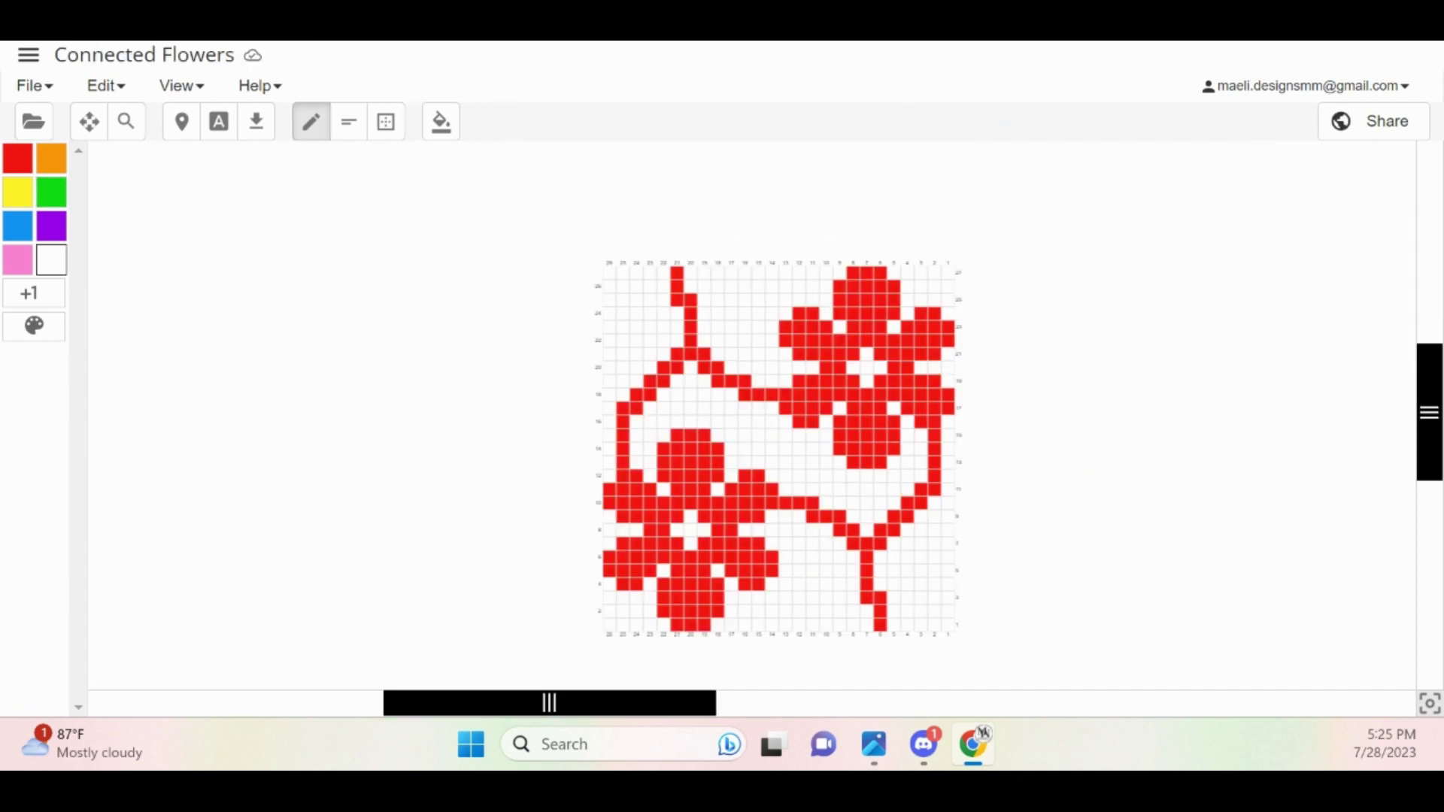
click(386, 122)
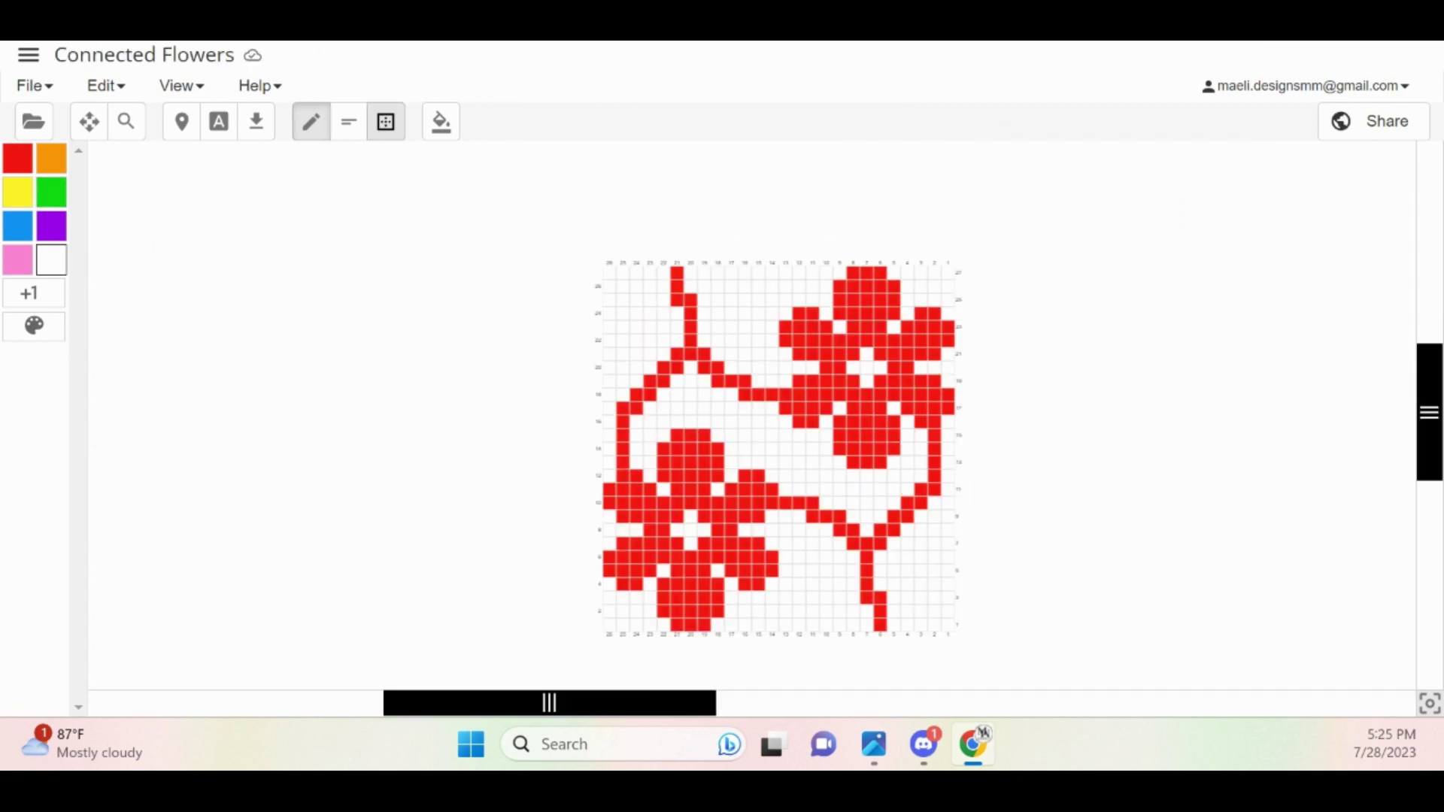
drag(606, 269, 623, 301)
click(310, 122)
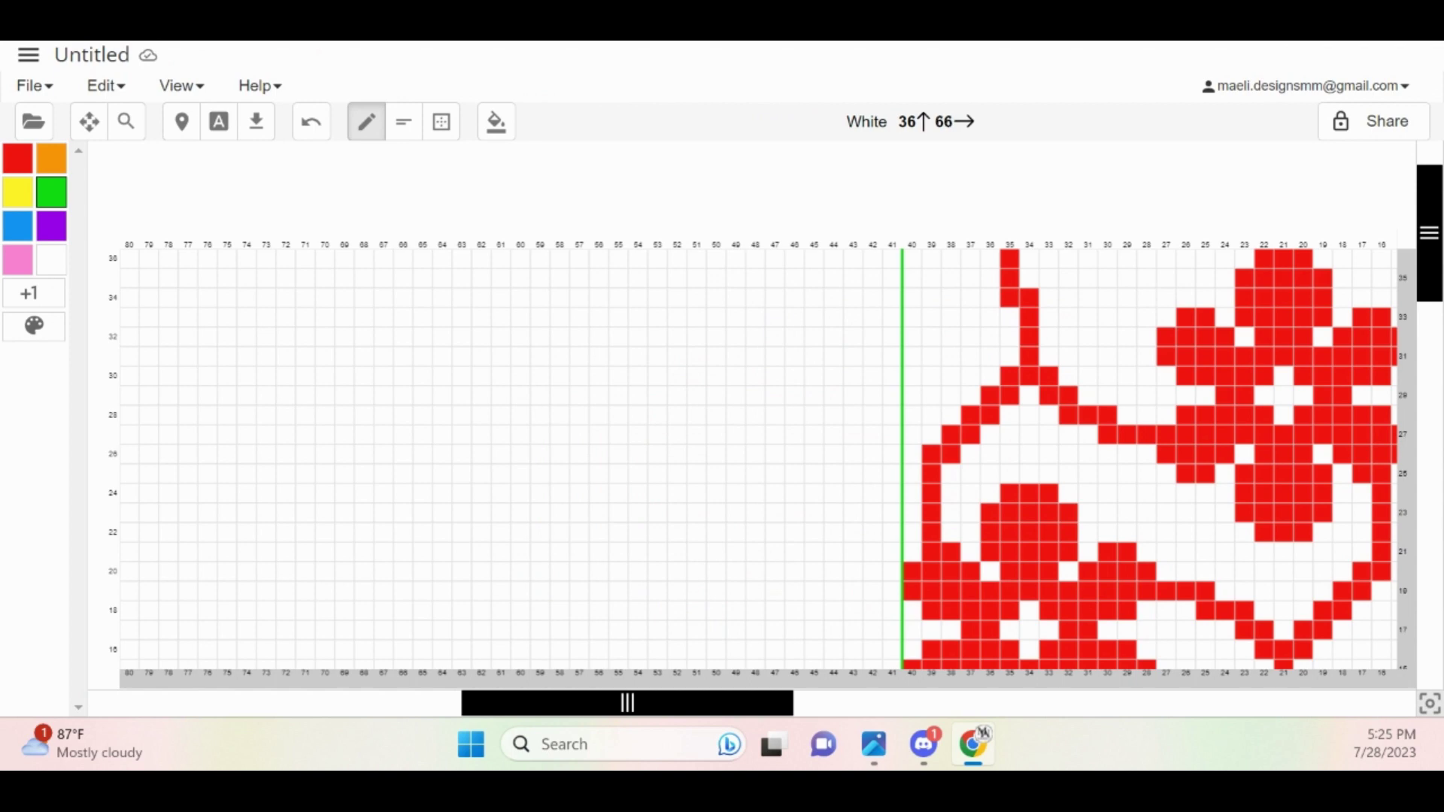
right_click(403, 259)
click(481, 290)
click(486, 122)
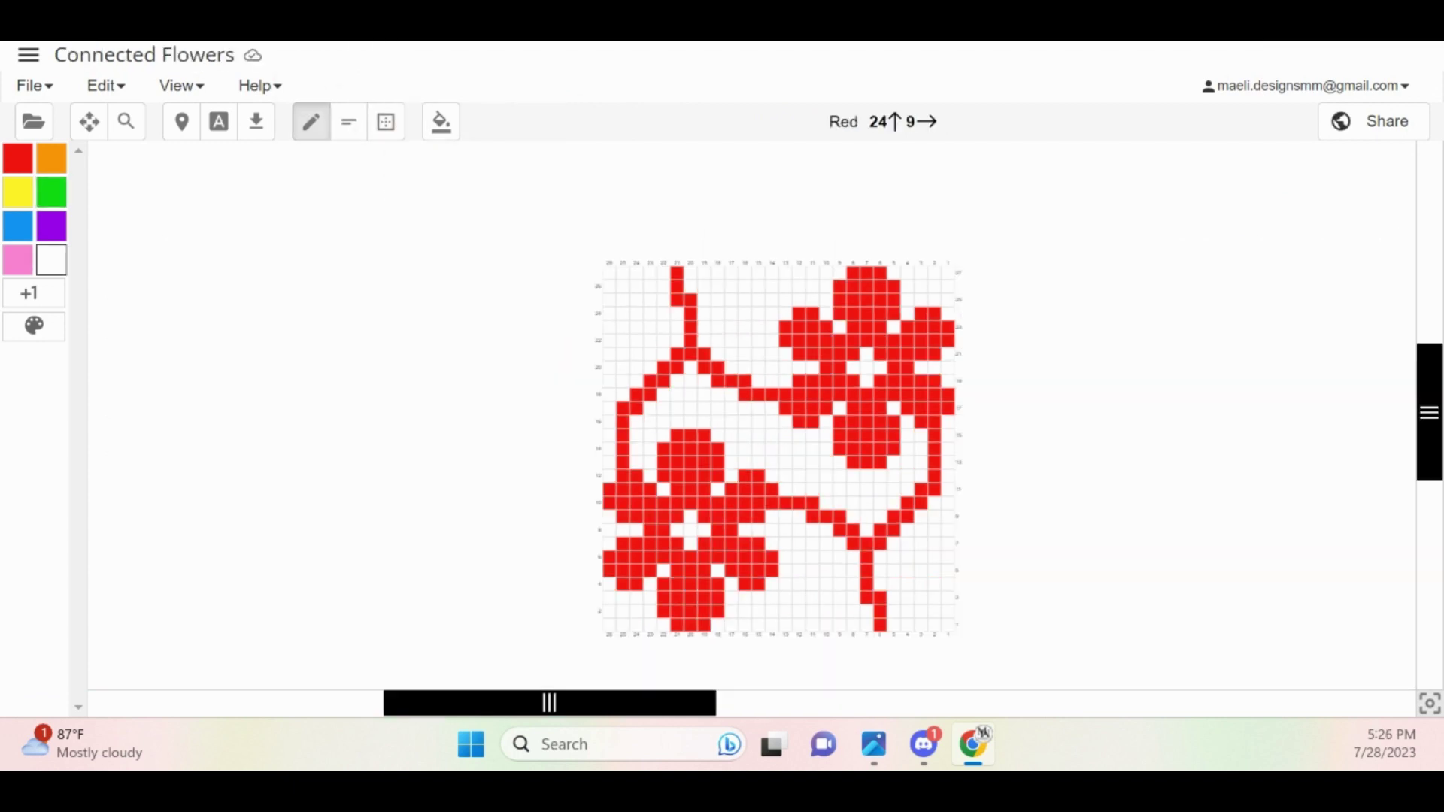
Copy columns 1 to 14 of the Connected Flowers motif and paste them into the untitled chart from column 80, row 36
key(ctrl+a)
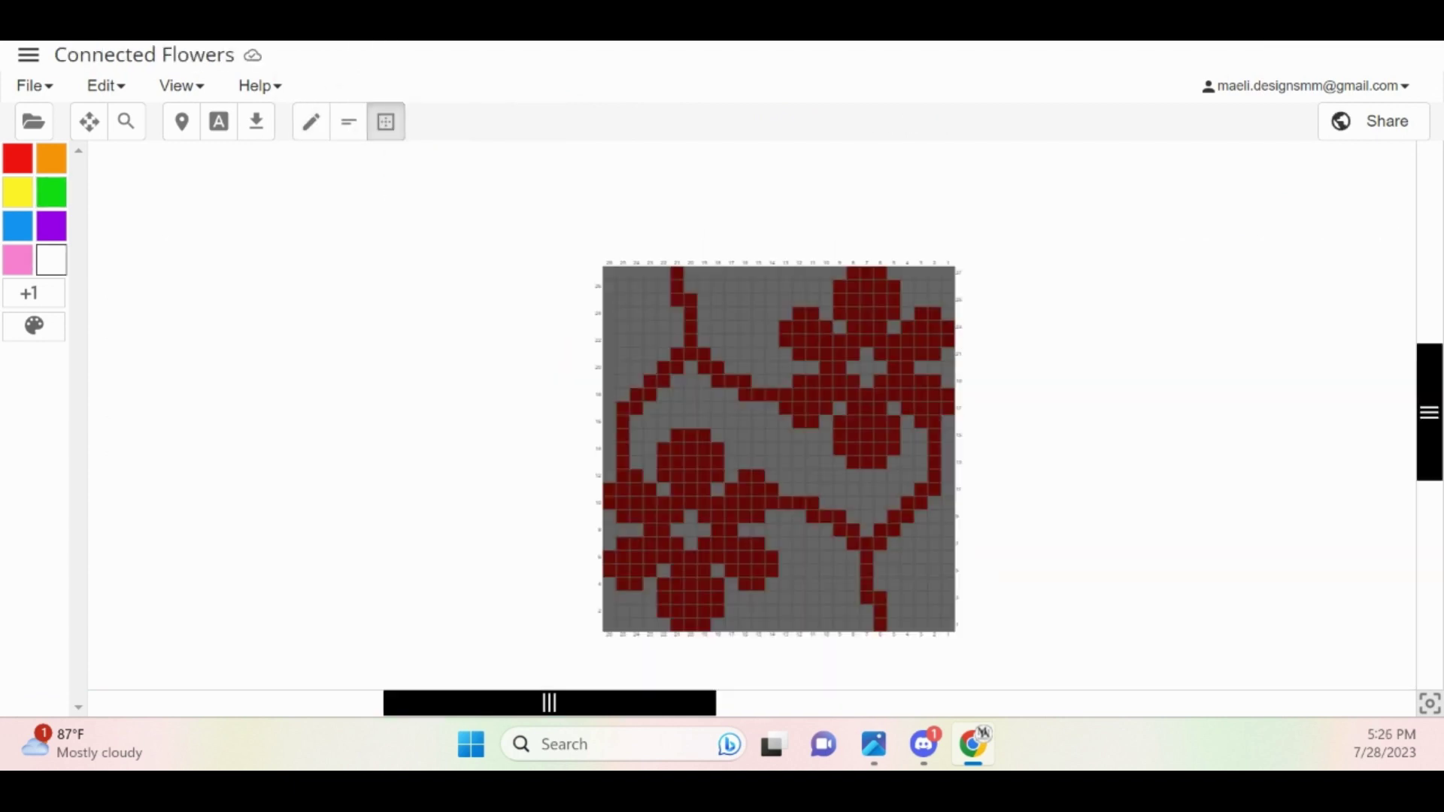
drag(949, 271, 771, 626)
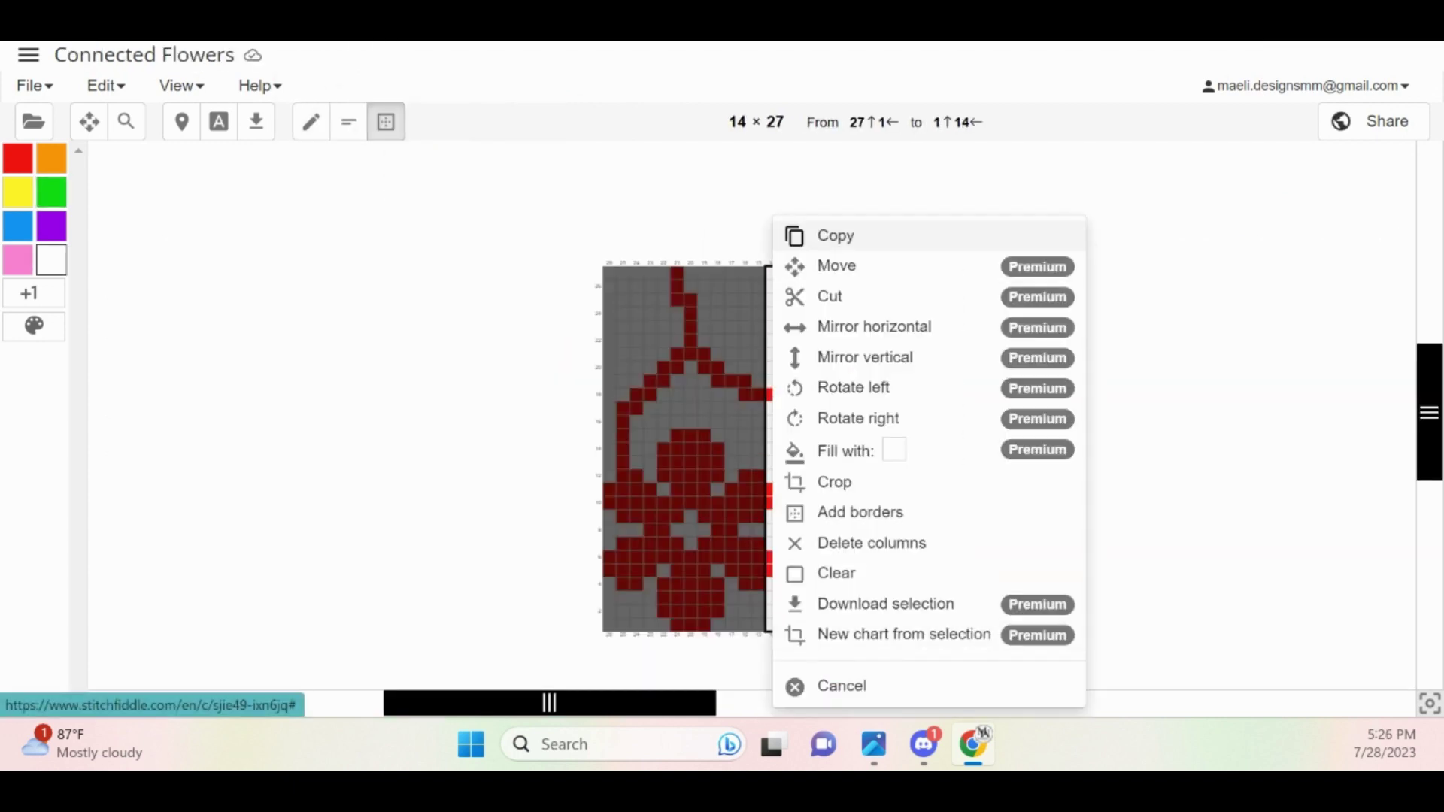
click(836, 236)
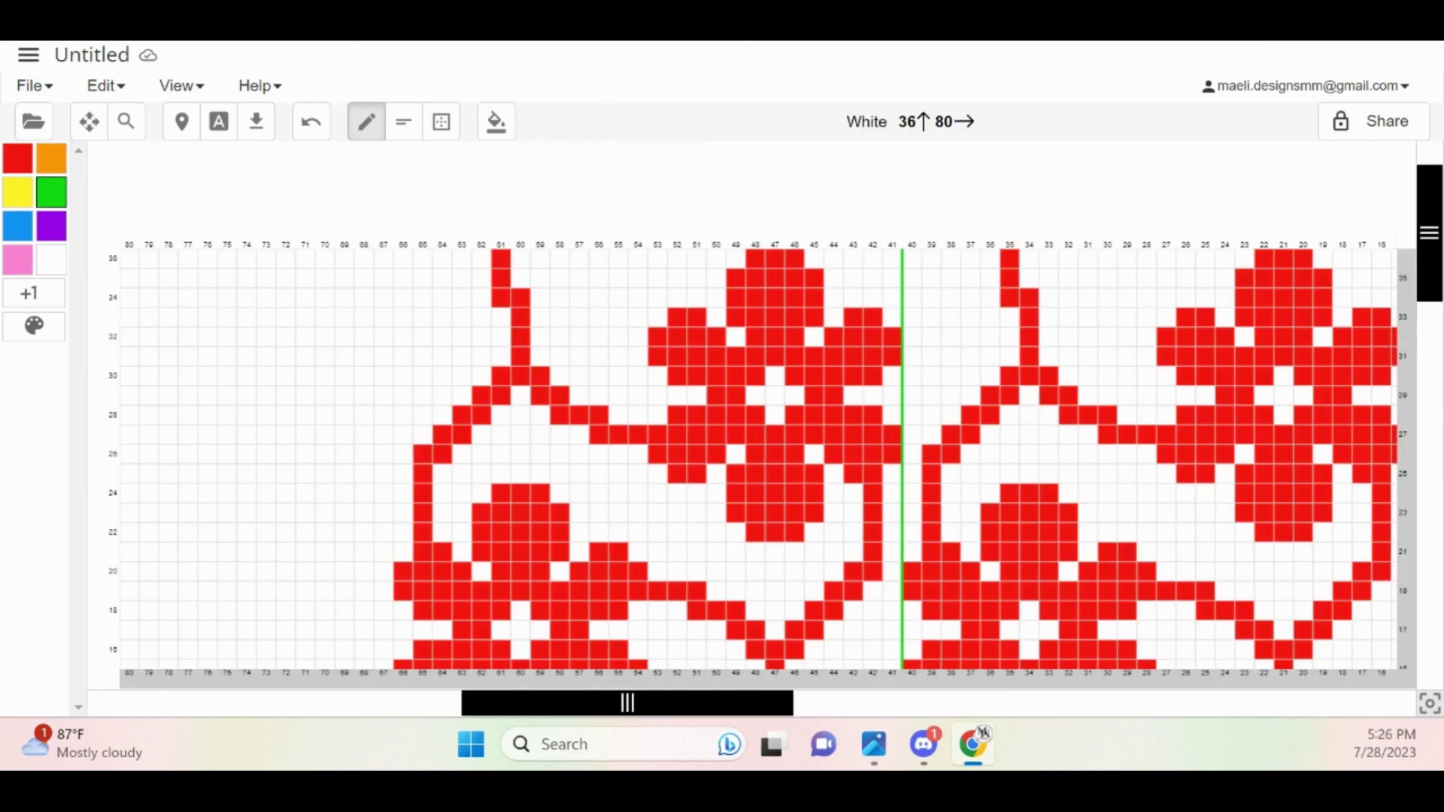
right_click(131, 184)
click(193, 258)
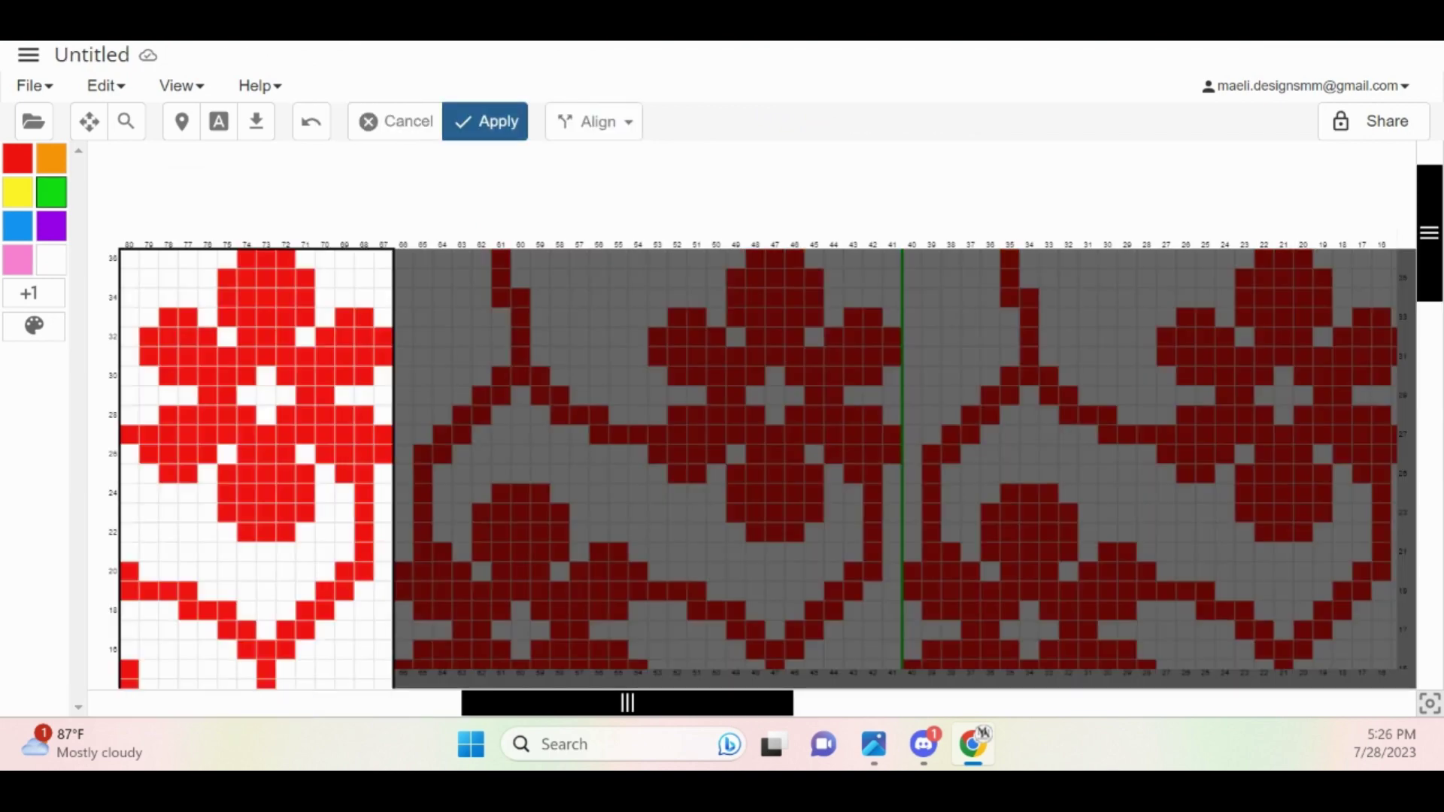
click(485, 121)
Copy the top nine rows across columns 80 to 41 and paste them into the empty rows 9 to 1 below
scroll(677, 297, down, 5)
scroll(519, 451, up, 5)
click(442, 121)
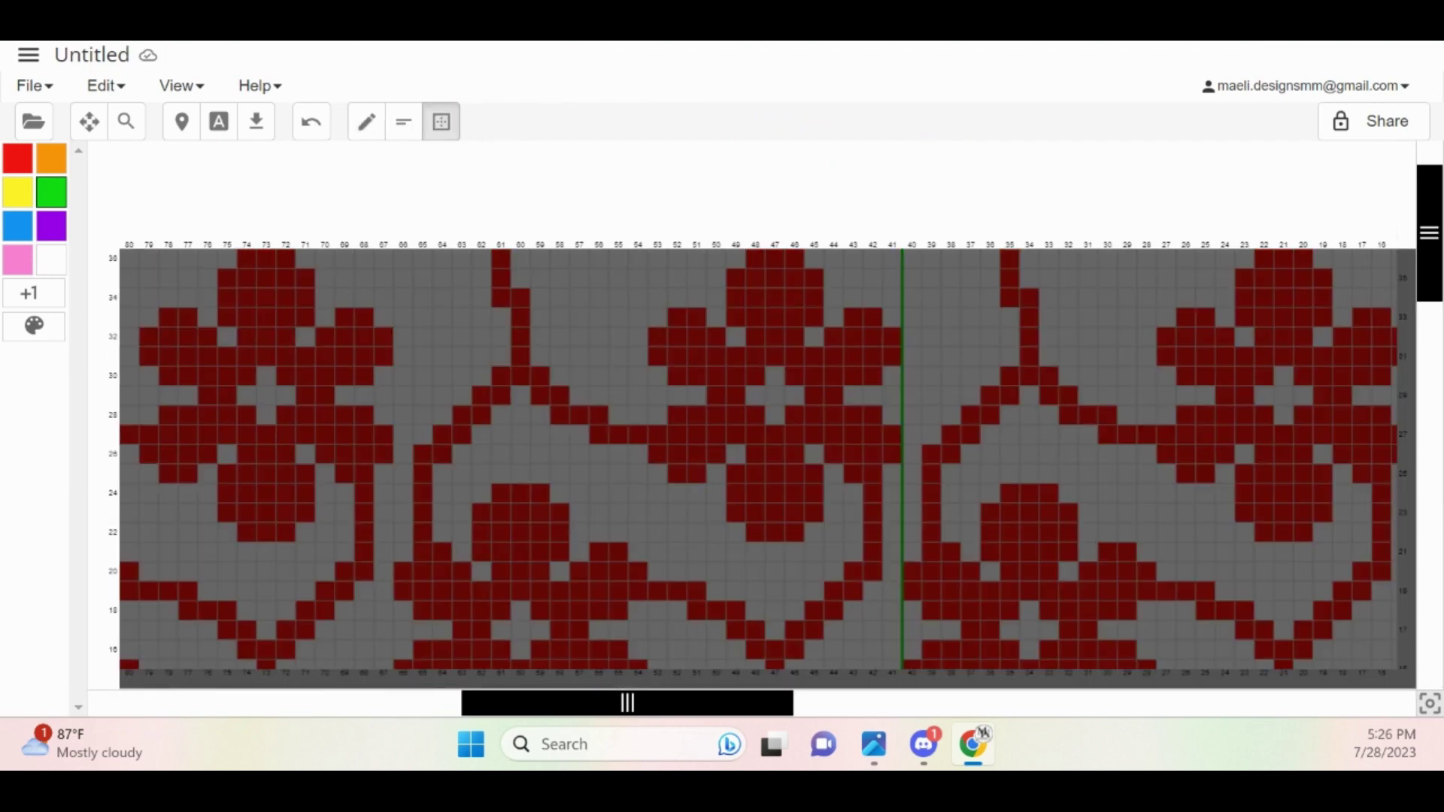
drag(892, 258, 129, 434)
click(193, 234)
scroll(285, 447, down, 5)
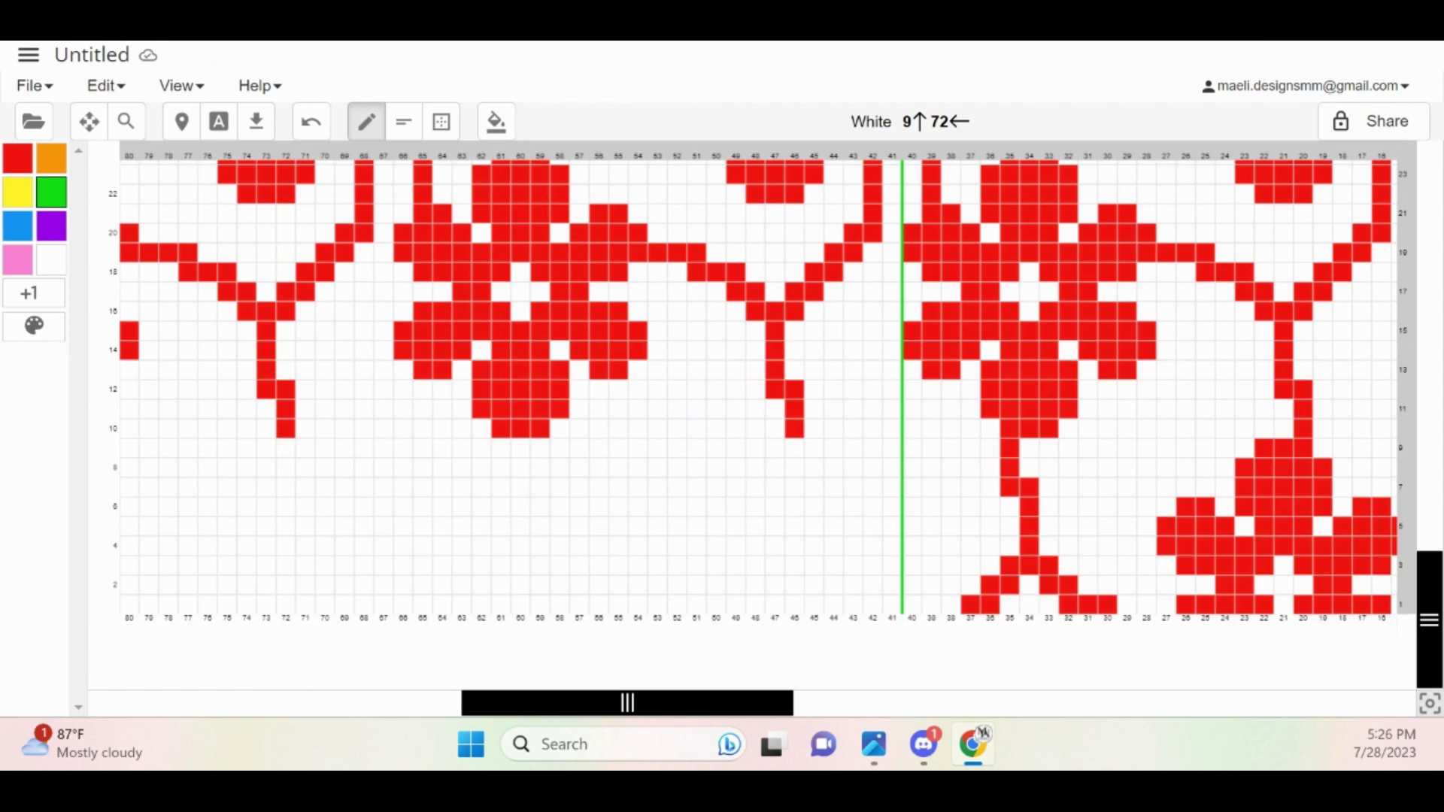
right_click(130, 430)
click(193, 258)
click(485, 121)
Mark the starting width with short green vertical lines in row 36, between columns 32 and 31 and between columns 50 and 49
drag(627, 703, 1028, 703)
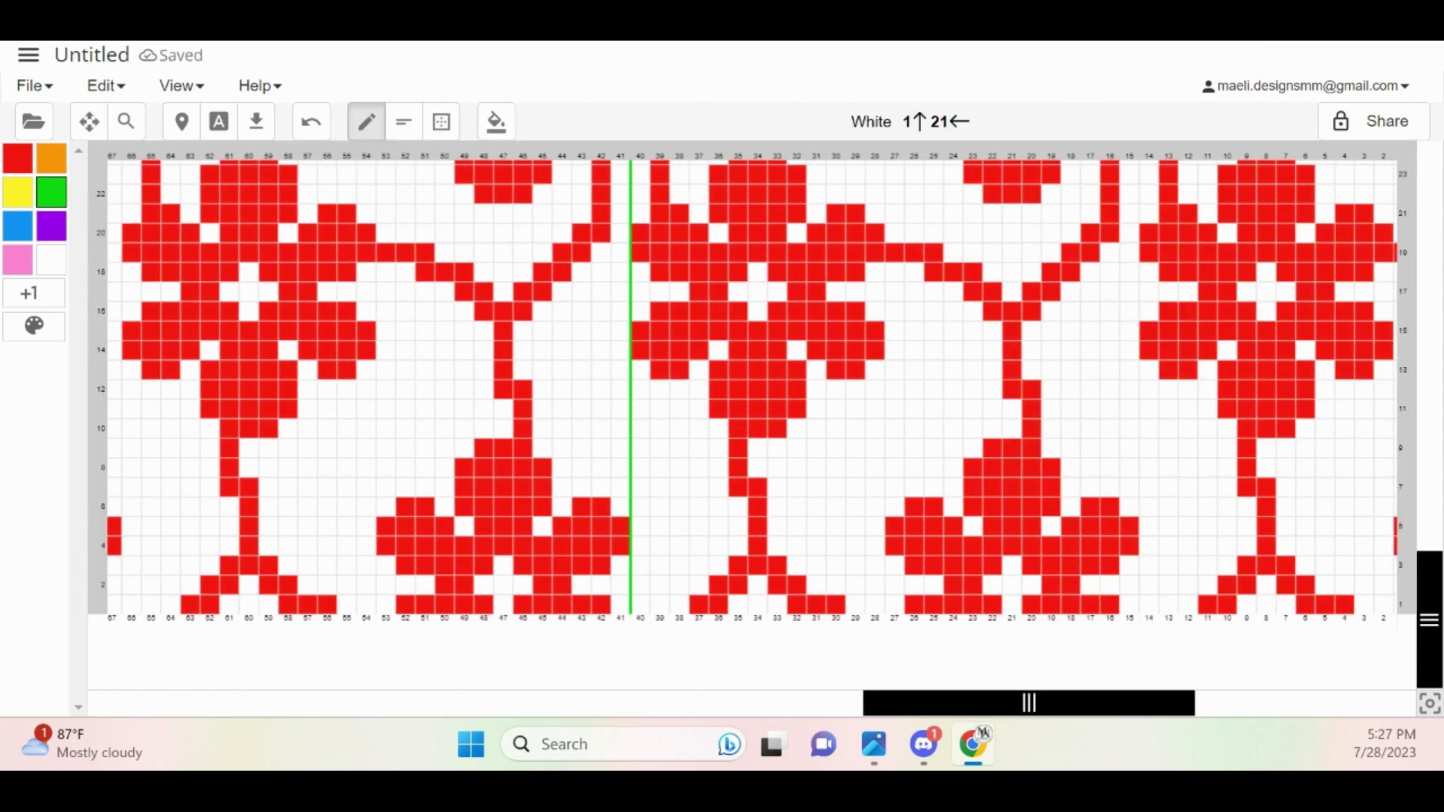
scroll(752, 376, right, 3)
scroll(752, 376, left, 8)
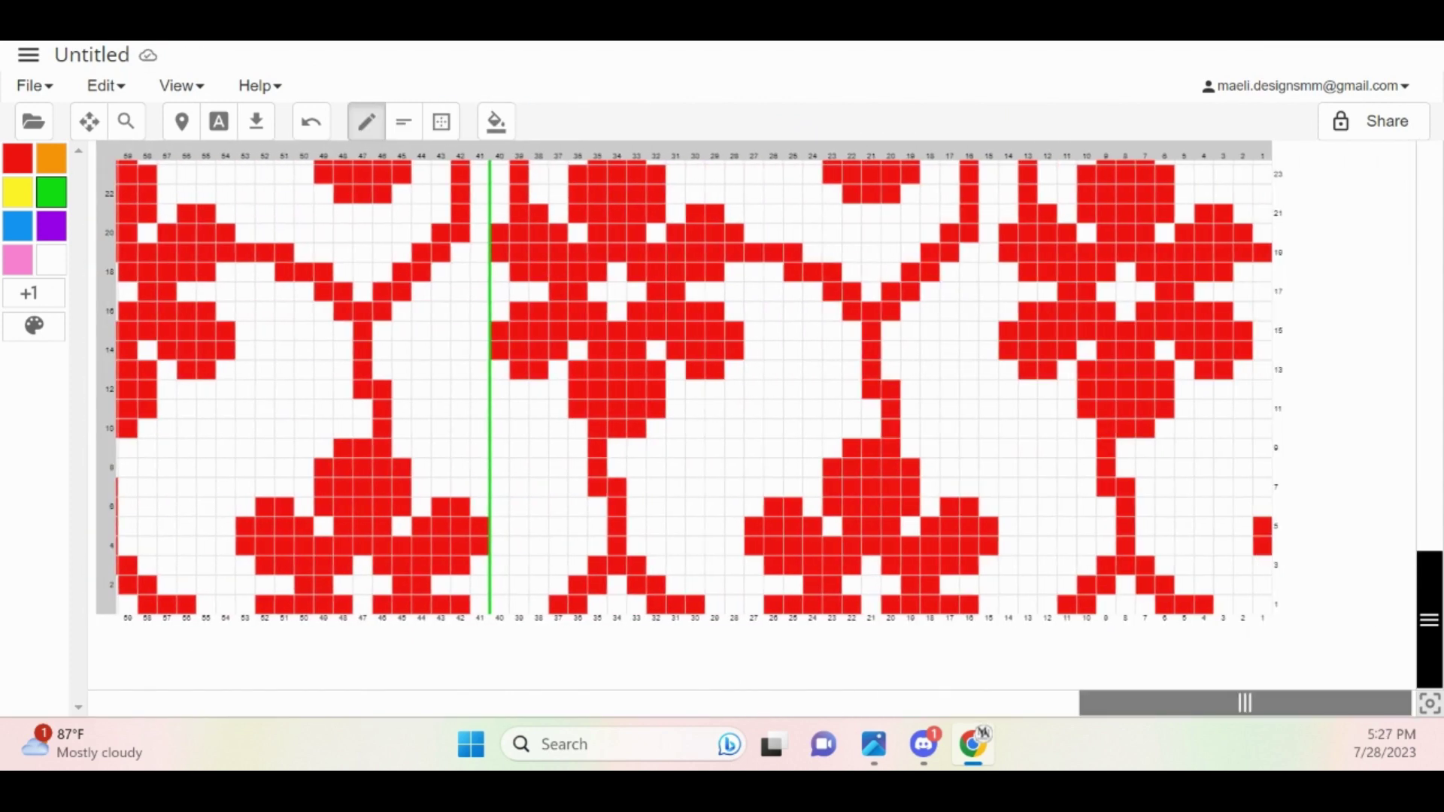
scroll(752, 376, up, 5)
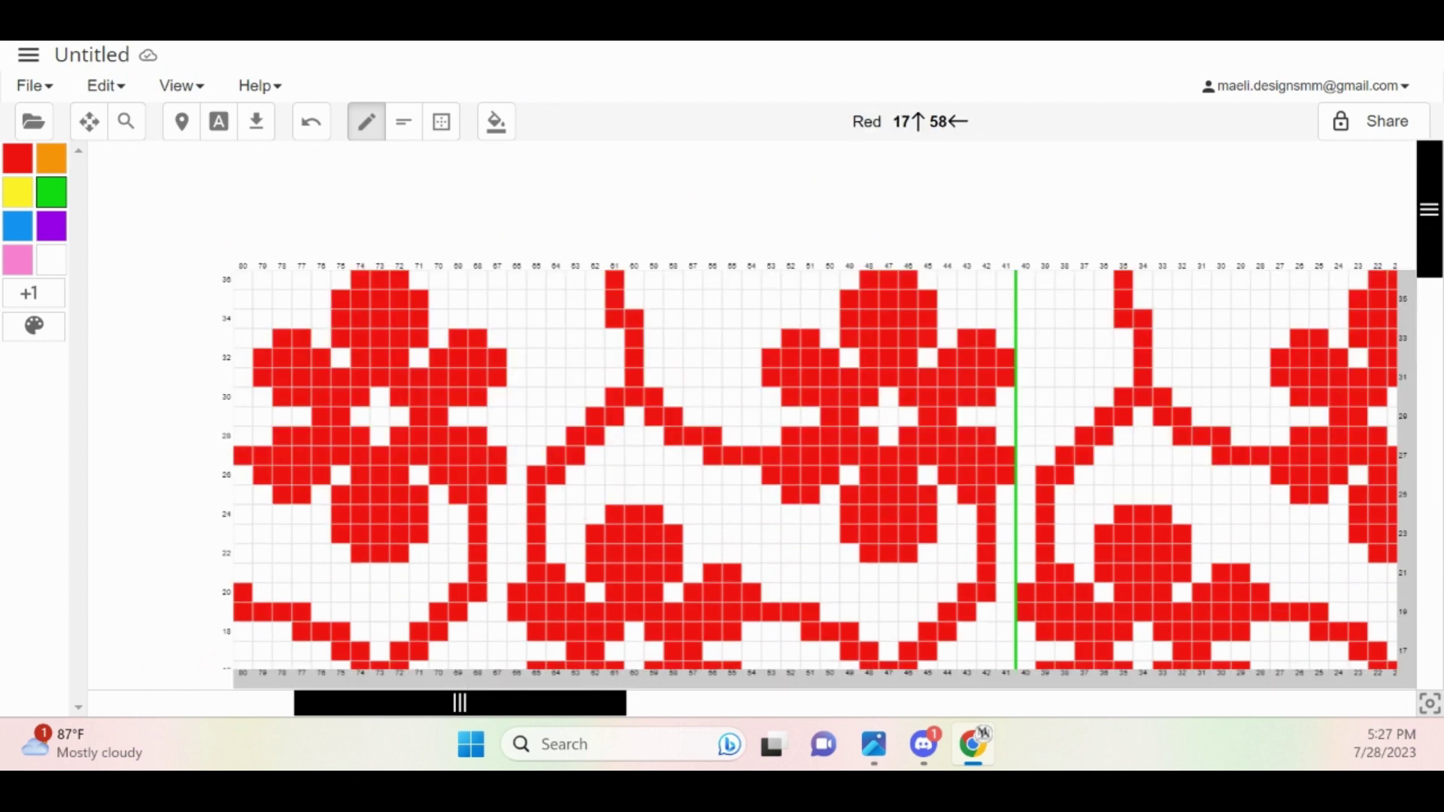
scroll(752, 376, right, 5)
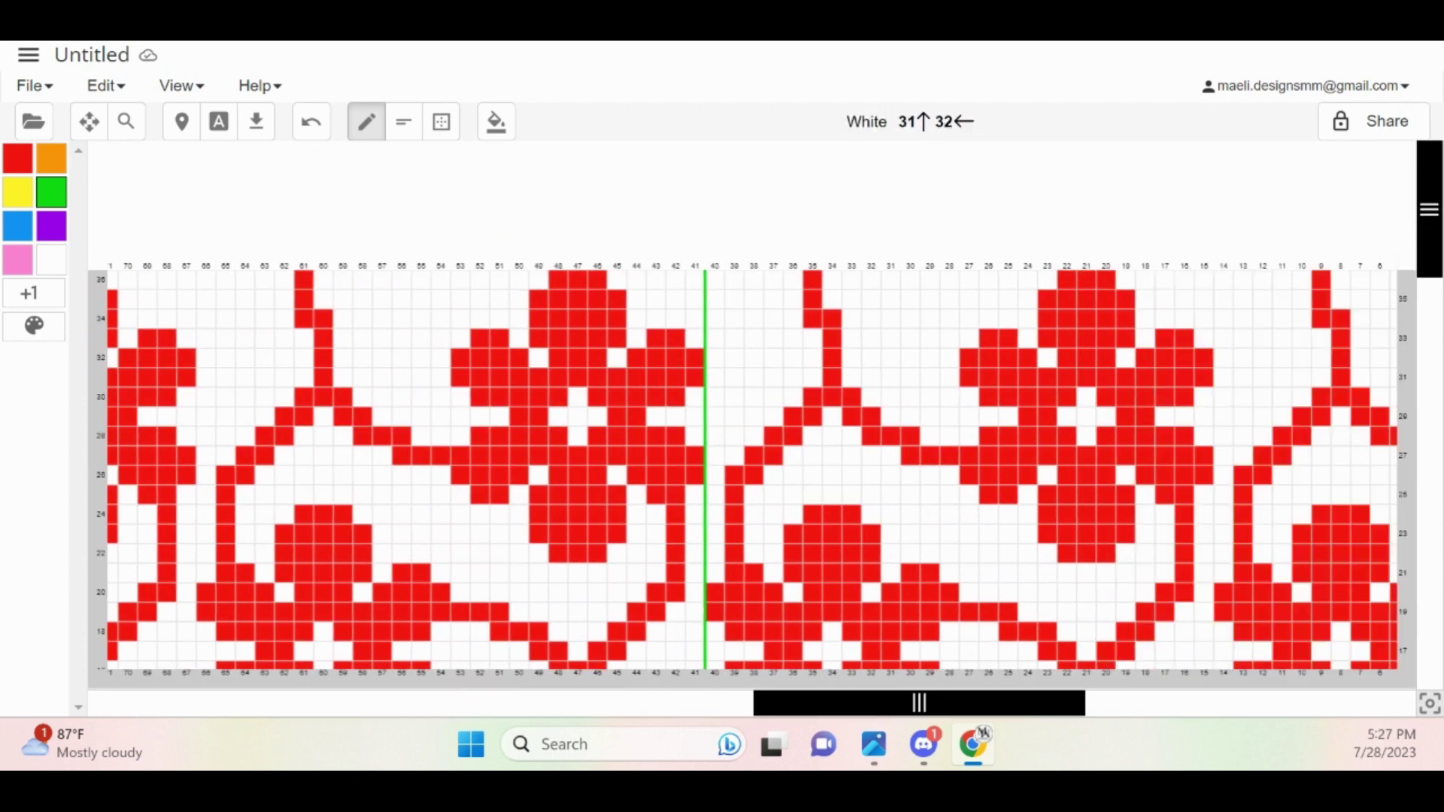
drag(458, 106, 491, 106)
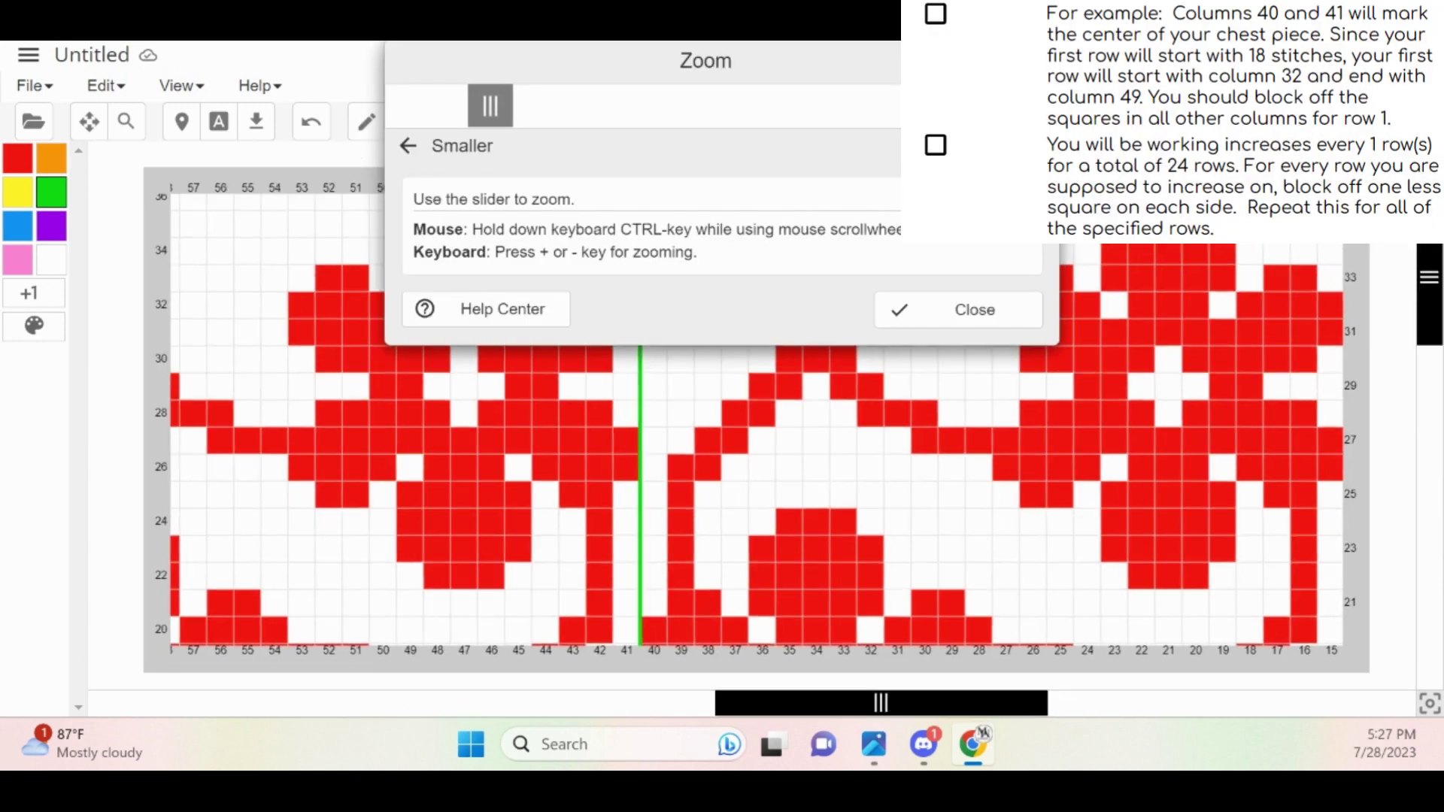
click(959, 309)
scroll(958, 361, up, 1)
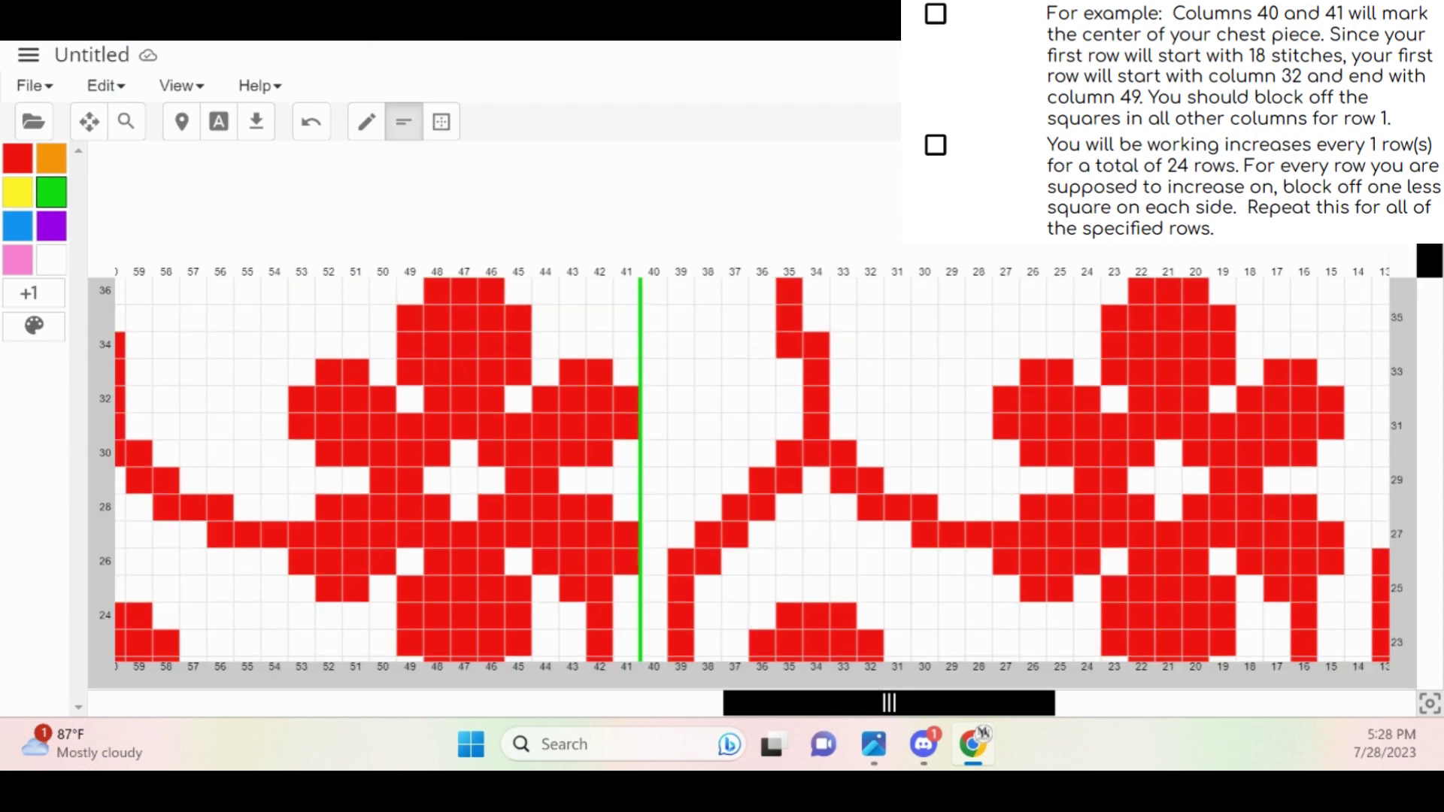
drag(889, 703, 864, 703)
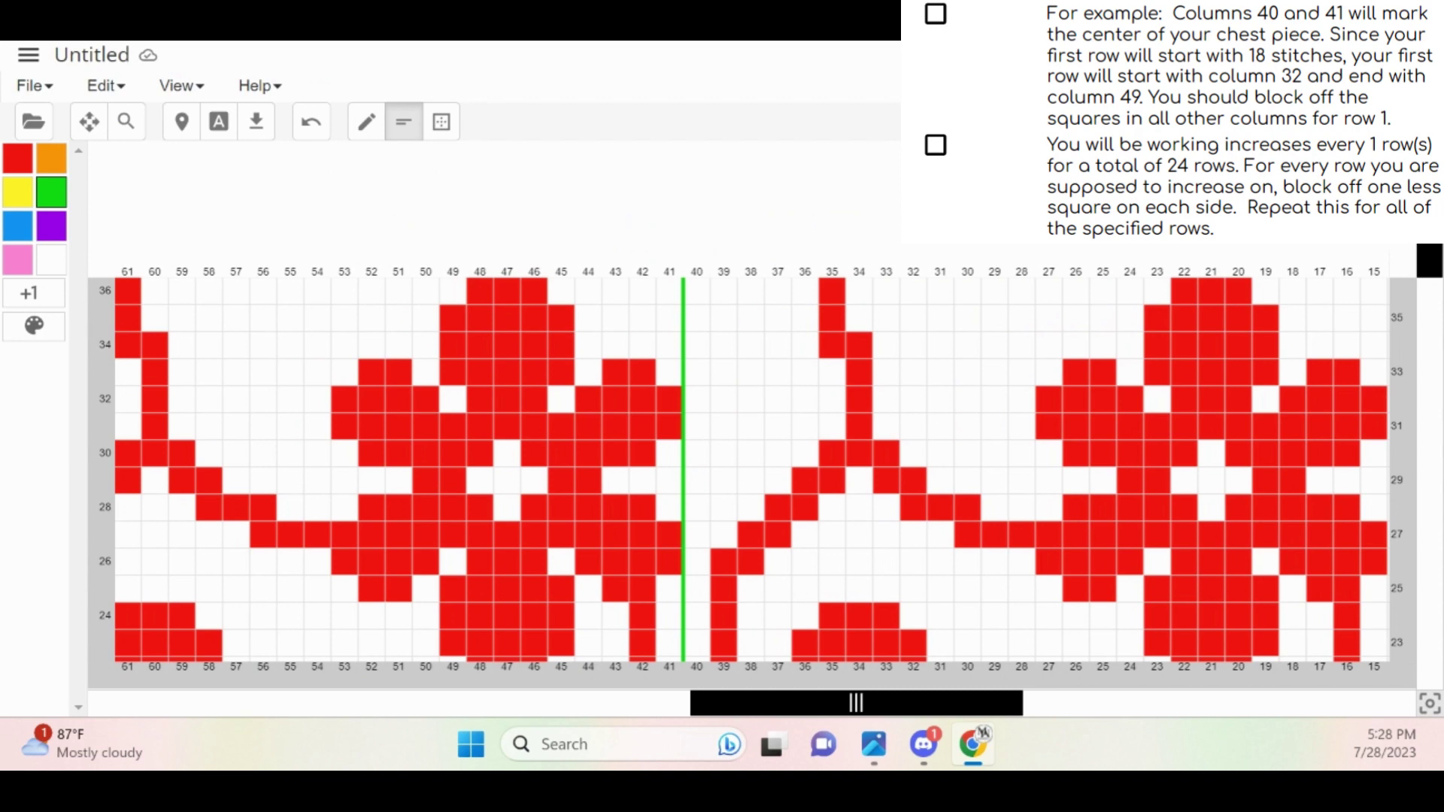
drag(857, 703, 1090, 703)
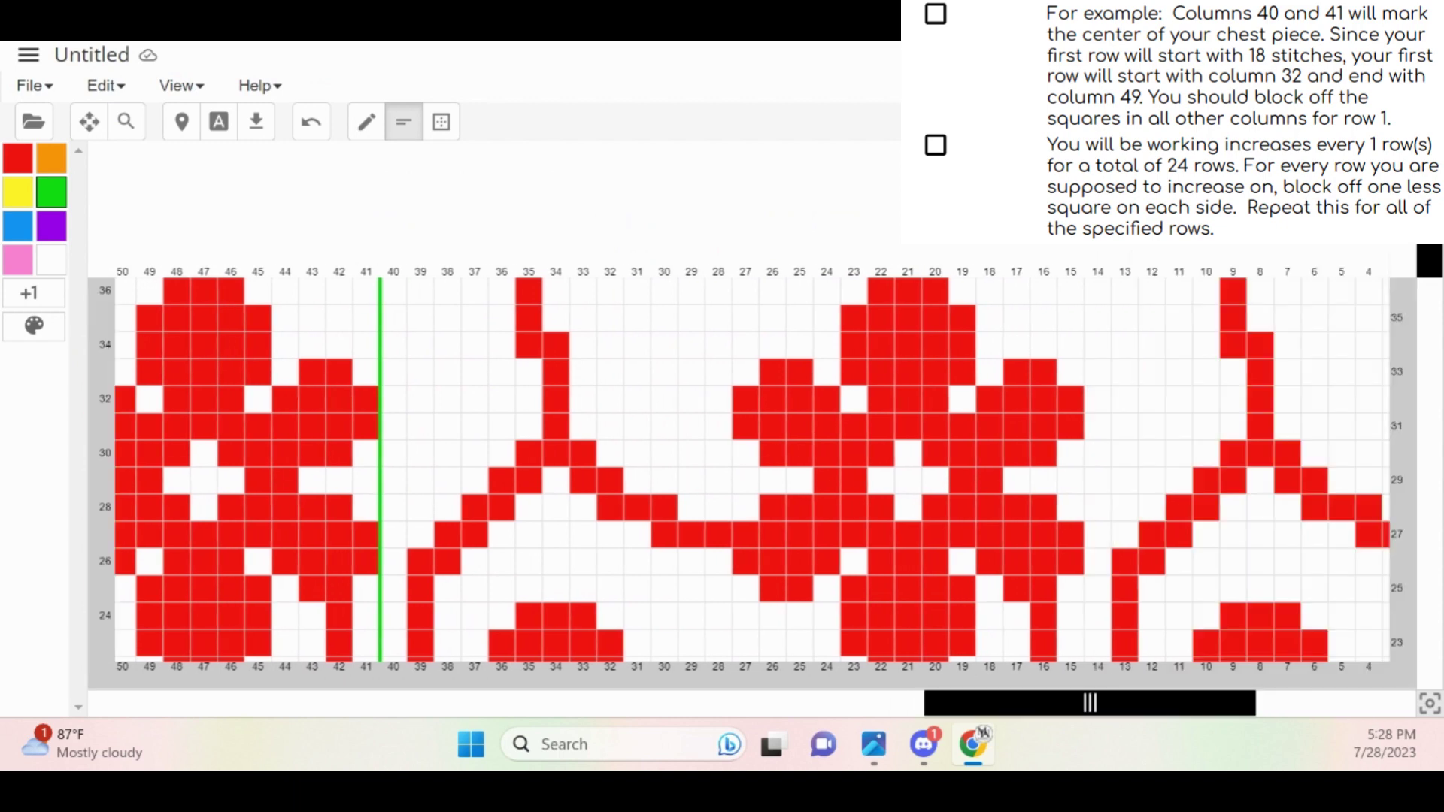
click(624, 292)
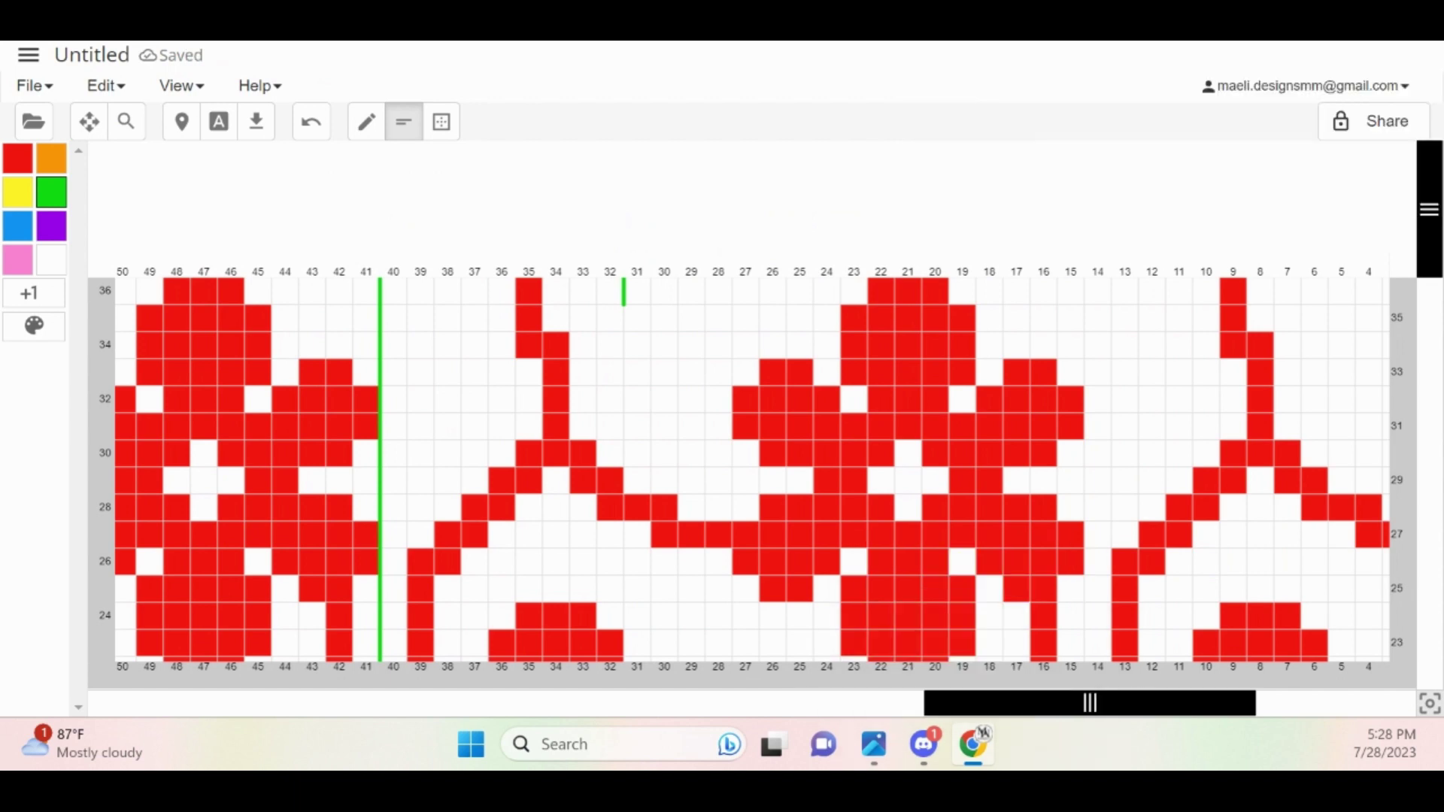
scroll(752, 473, left, 5)
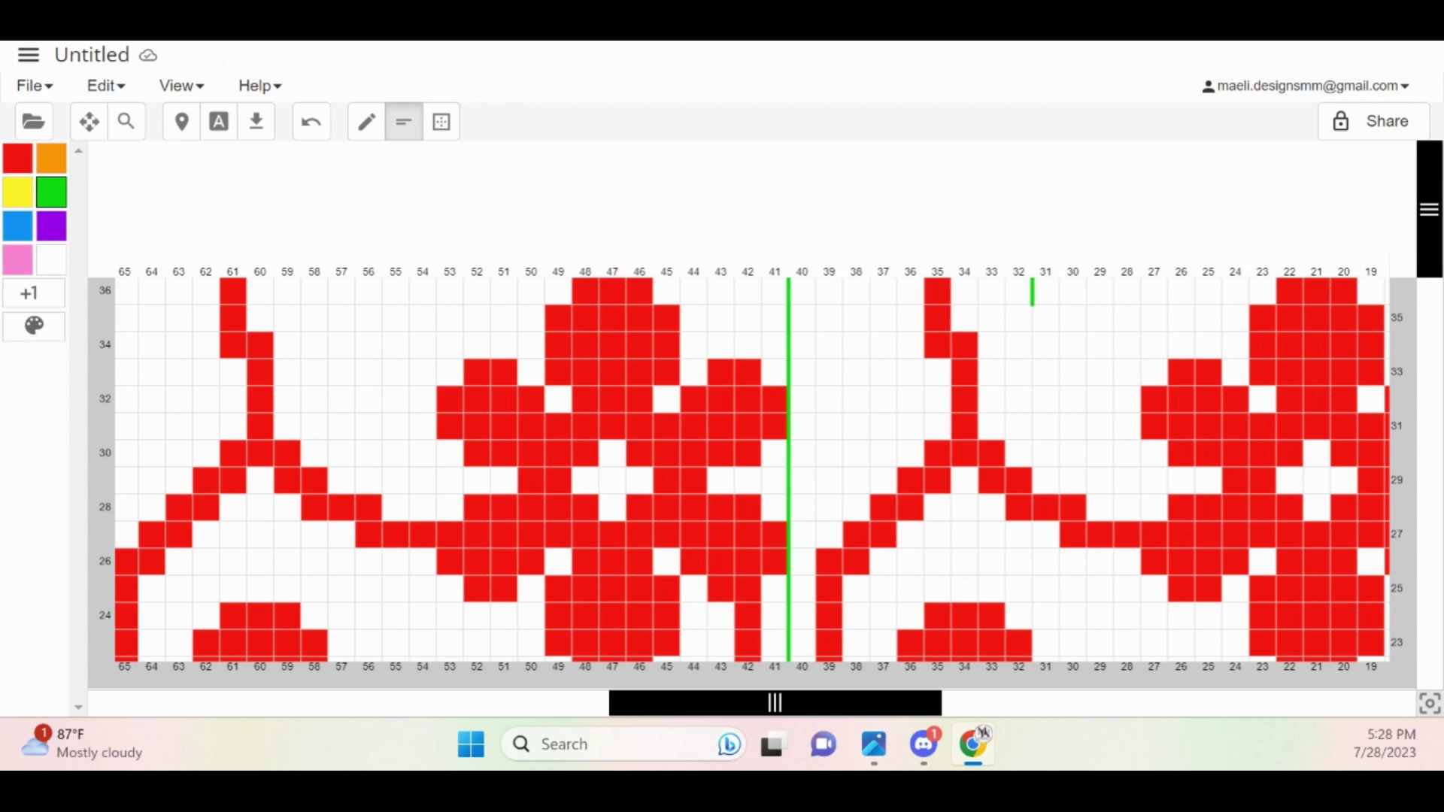
click(544, 292)
Add a medium grey yarn colour to the chart's palette
scroll(752, 466, left, 10)
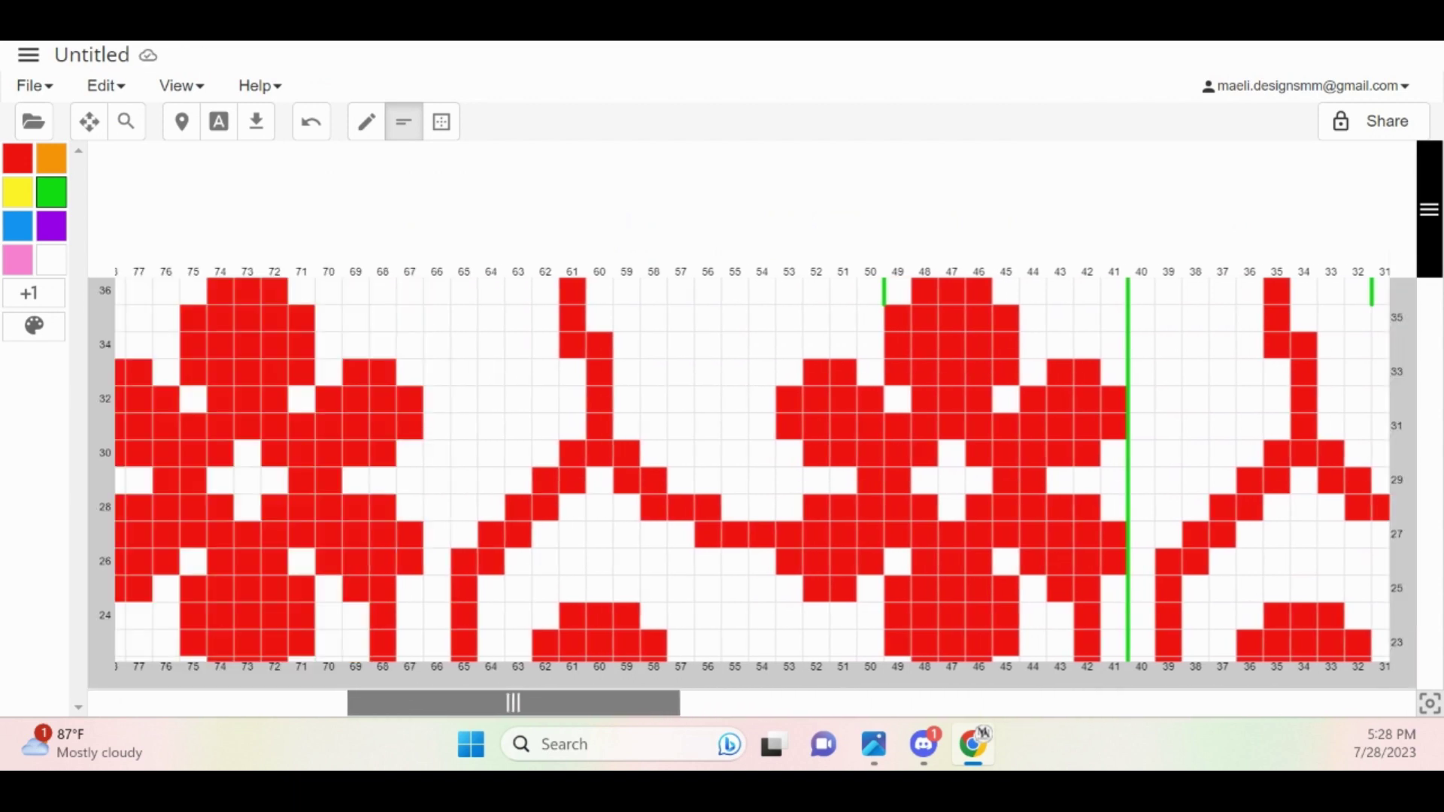
scroll(752, 466, left, 5)
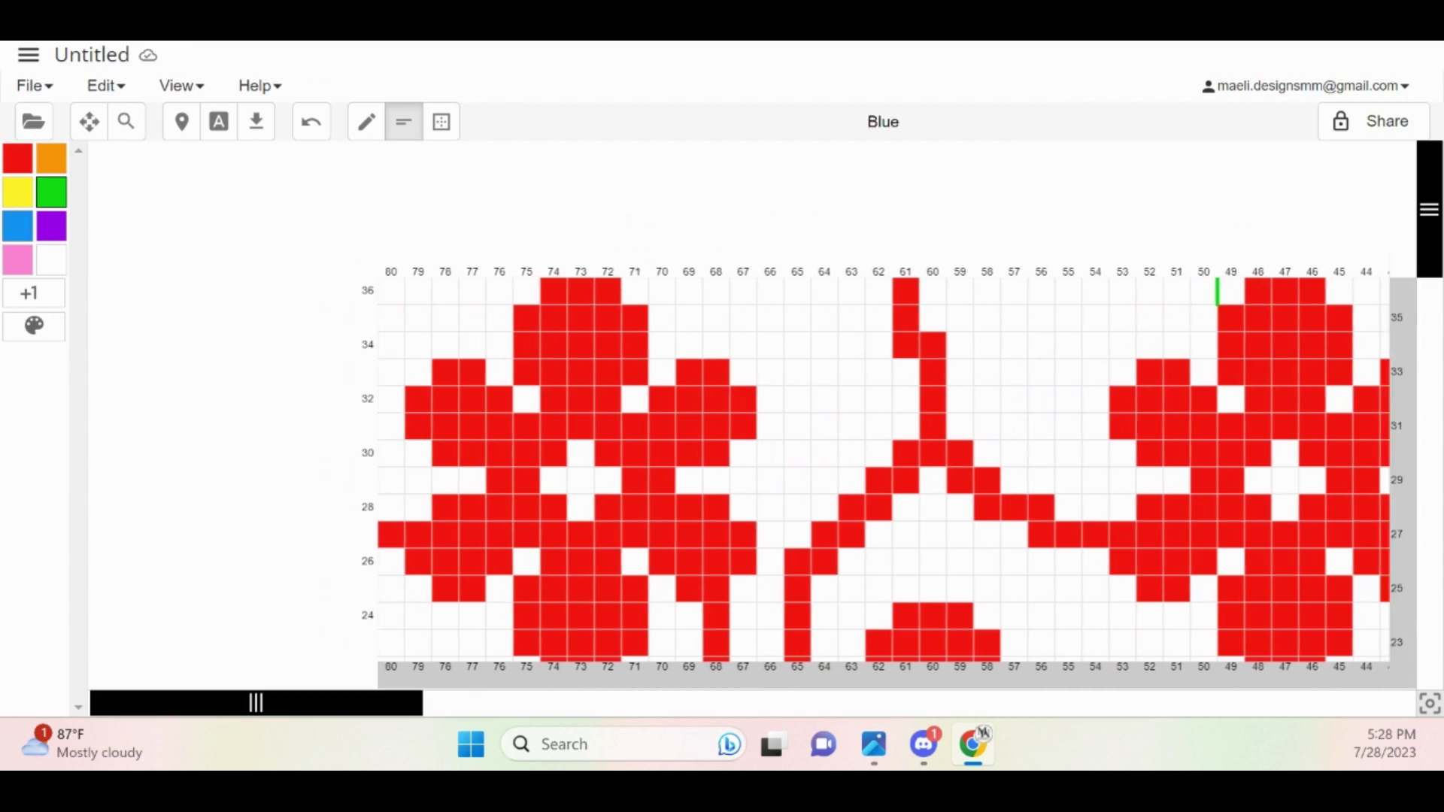
click(30, 293)
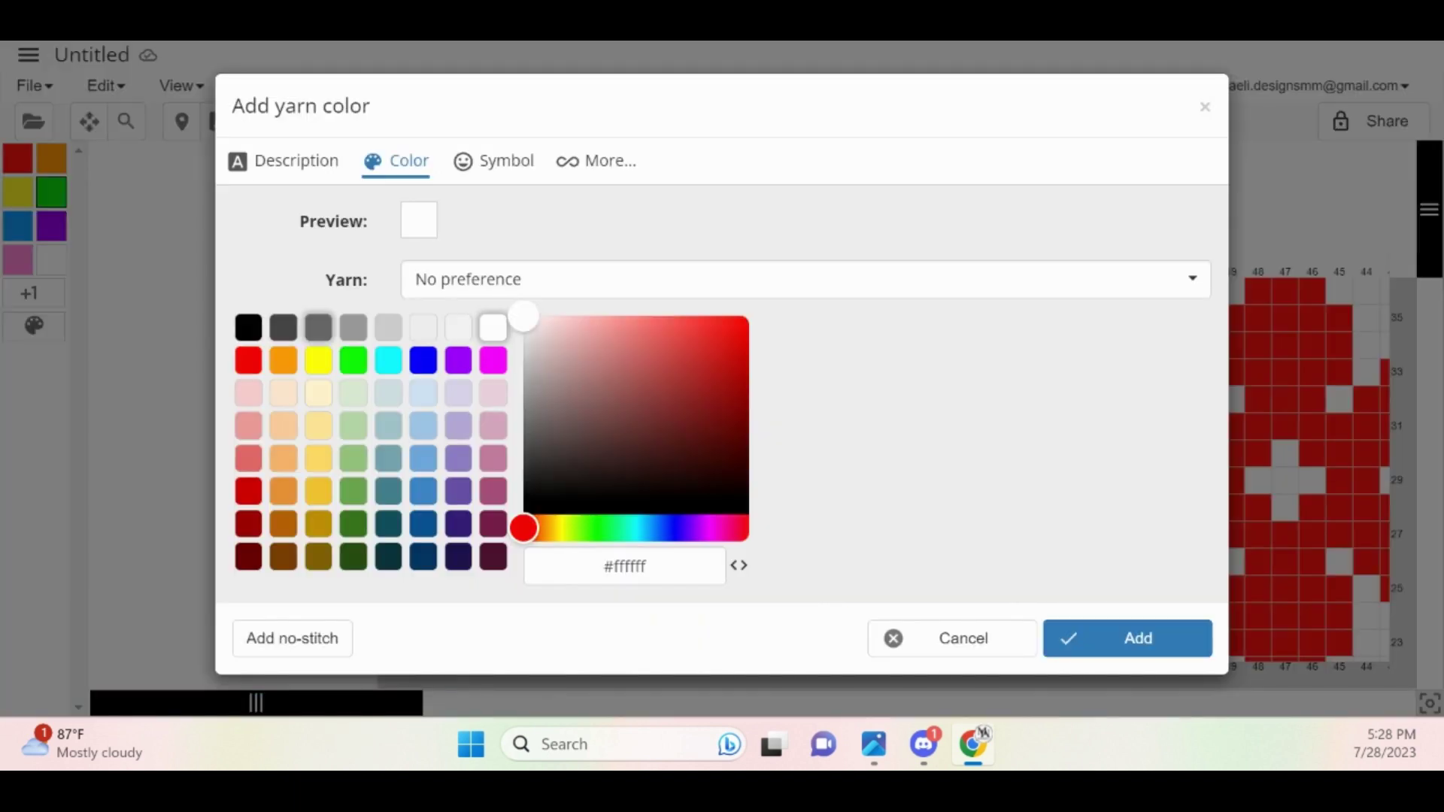
click(352, 327)
click(1128, 638)
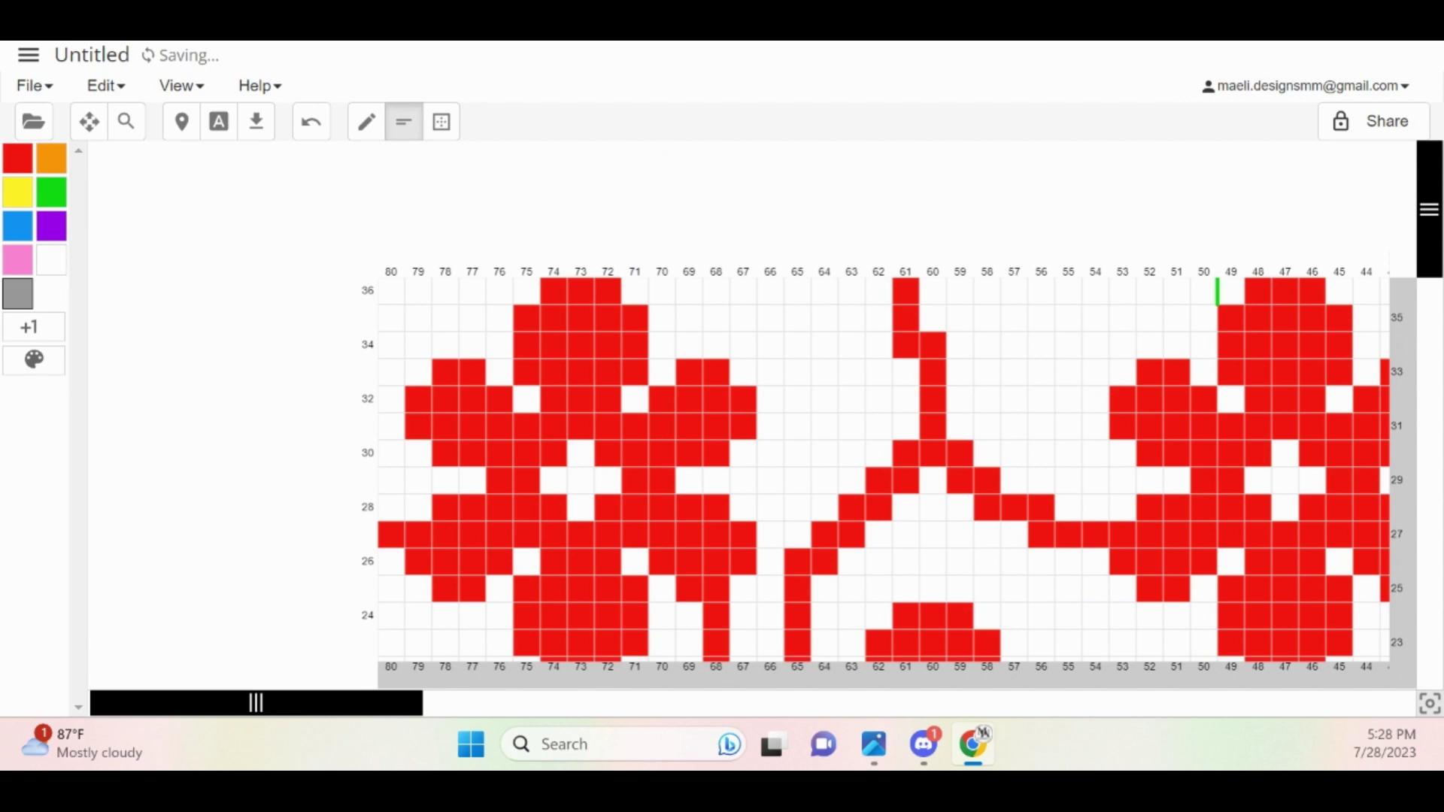
Block off rows 1 to 3 in grey from column 1, ending at columns 31, 30 and 29 respectively
click(366, 121)
drag(1203, 291, 391, 291)
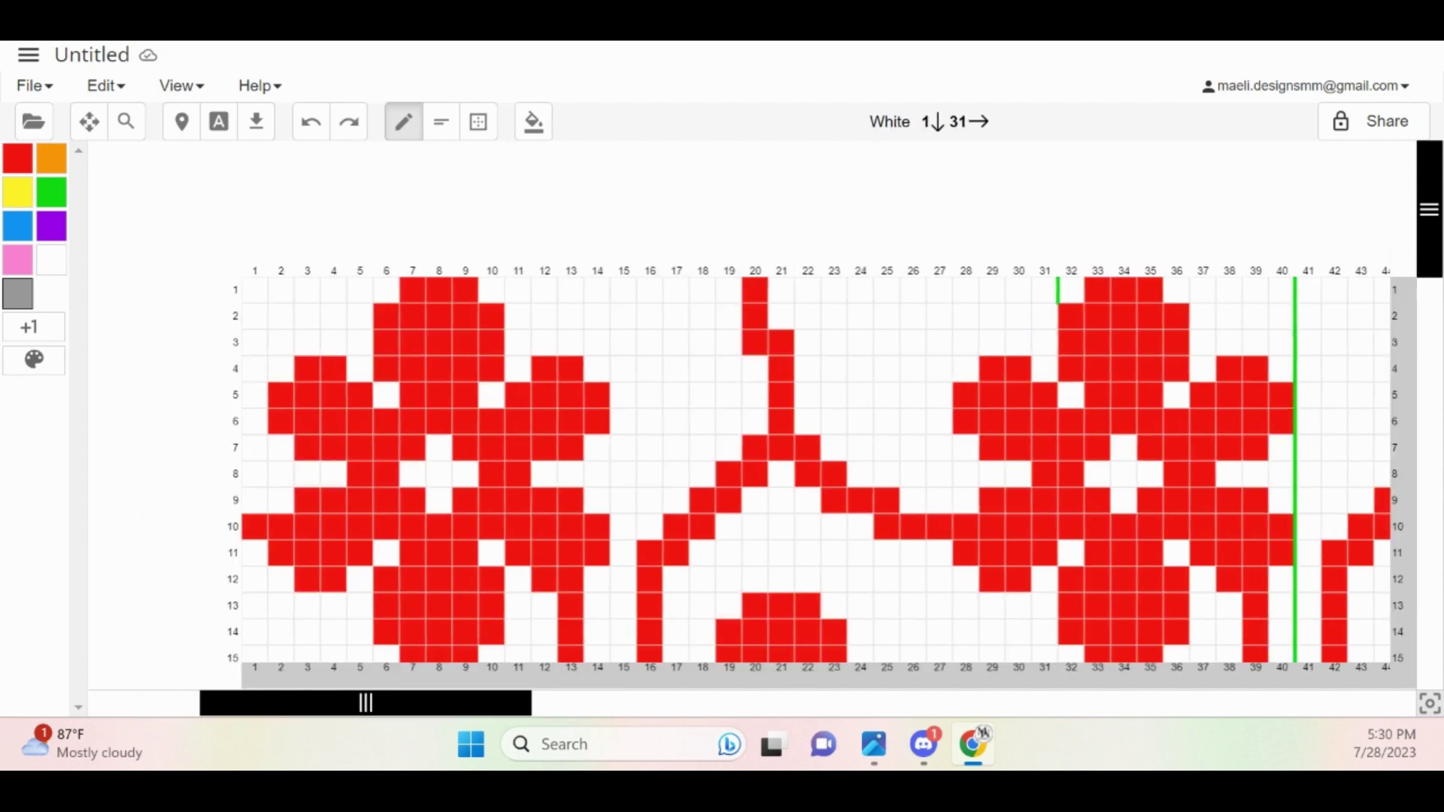
drag(1046, 290, 254, 291)
mouse_move(1019, 316)
mouse_down()
mouse_move(438, 316)
mouse_move(307, 289)
mouse_move(281, 316)
mouse_up()
drag(992, 342, 255, 342)
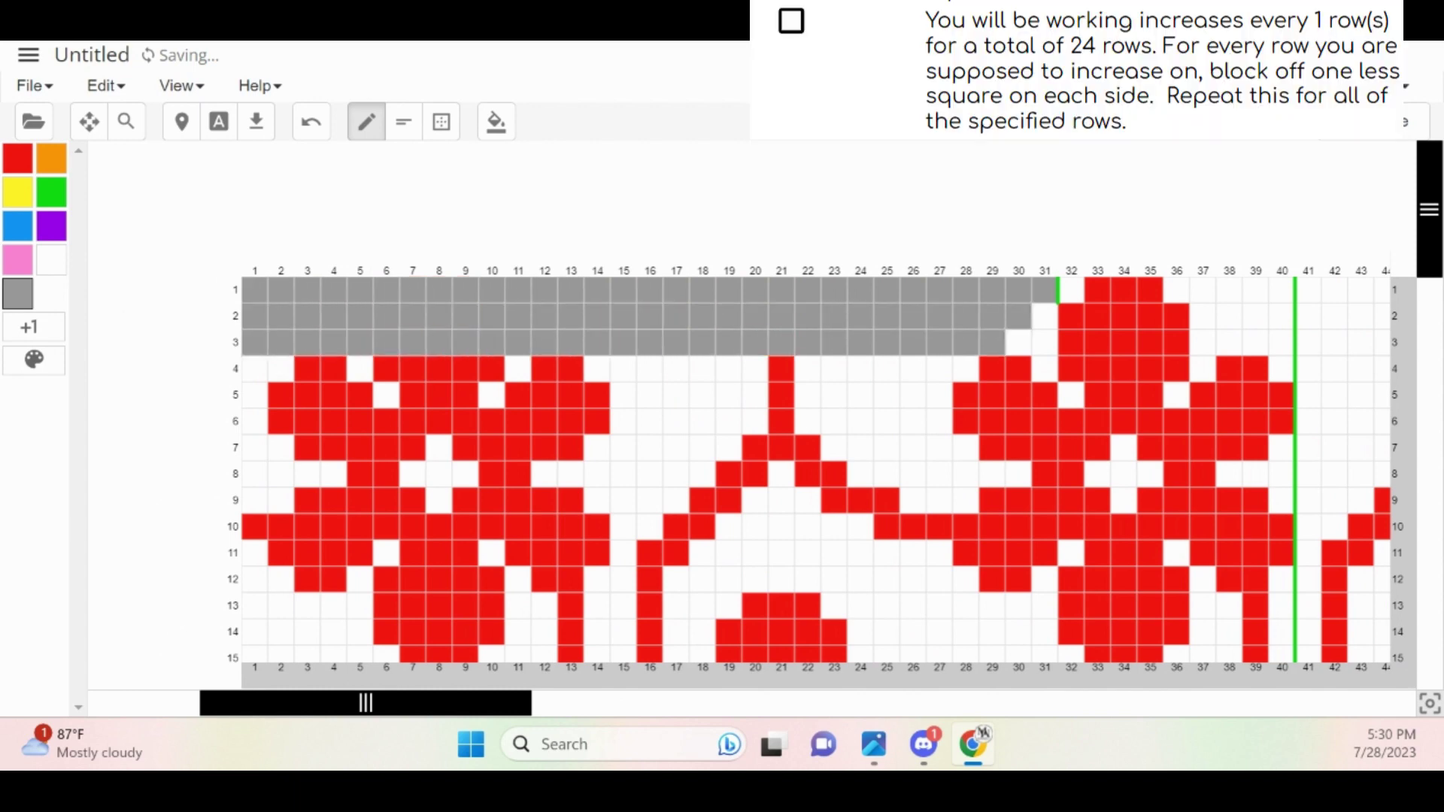
Block off rows 4 to 11 in grey from column 1, stepping the end back one square per row from column 28 to 21
drag(965, 369, 255, 368)
drag(939, 395, 255, 395)
drag(913, 421, 255, 422)
drag(887, 448, 255, 447)
click(597, 448)
click(781, 447)
drag(861, 473, 255, 473)
drag(834, 500, 255, 500)
drag(808, 526, 255, 527)
drag(781, 553, 255, 553)
Continue the grey staircase from column 1 through rows 12 to 24, ending one square earlier per row from column 20 to 8
scroll(828, 401, down, 2)
drag(755, 410, 255, 410)
drag(729, 436, 255, 436)
click(623, 437)
drag(702, 463, 255, 463)
drag(254, 489, 676, 489)
drag(650, 515, 255, 515)
mouse_move(255, 541)
mouse_down()
mouse_move(623, 541)
mouse_move(255, 568)
mouse_move(571, 594)
mouse_move(255, 621)
mouse_move(518, 646)
mouse_up()
scroll(518, 647, down, 3)
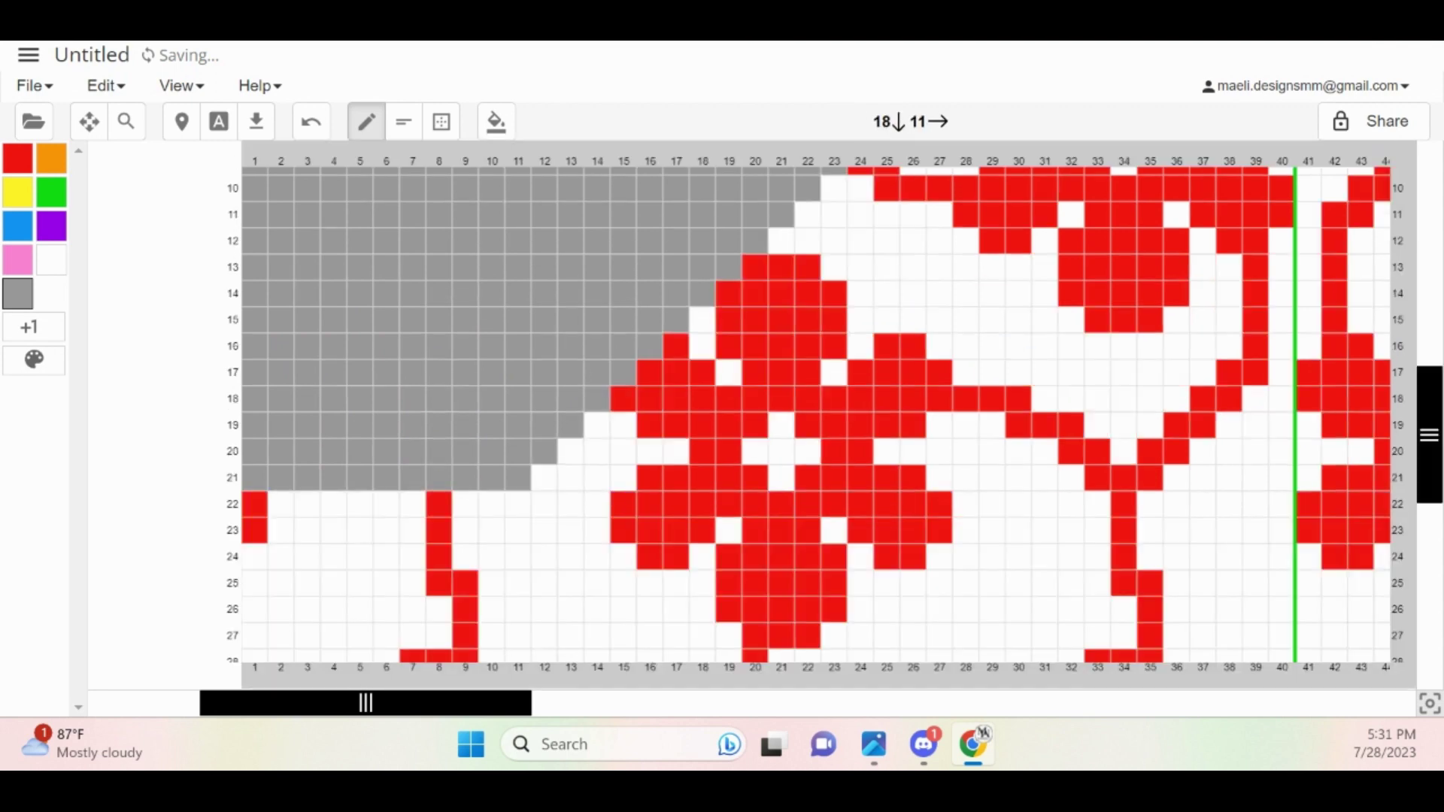
mouse_move(492, 504)
mouse_down()
mouse_move(255, 530)
mouse_move(308, 530)
mouse_move(308, 556)
mouse_move(255, 556)
mouse_up()
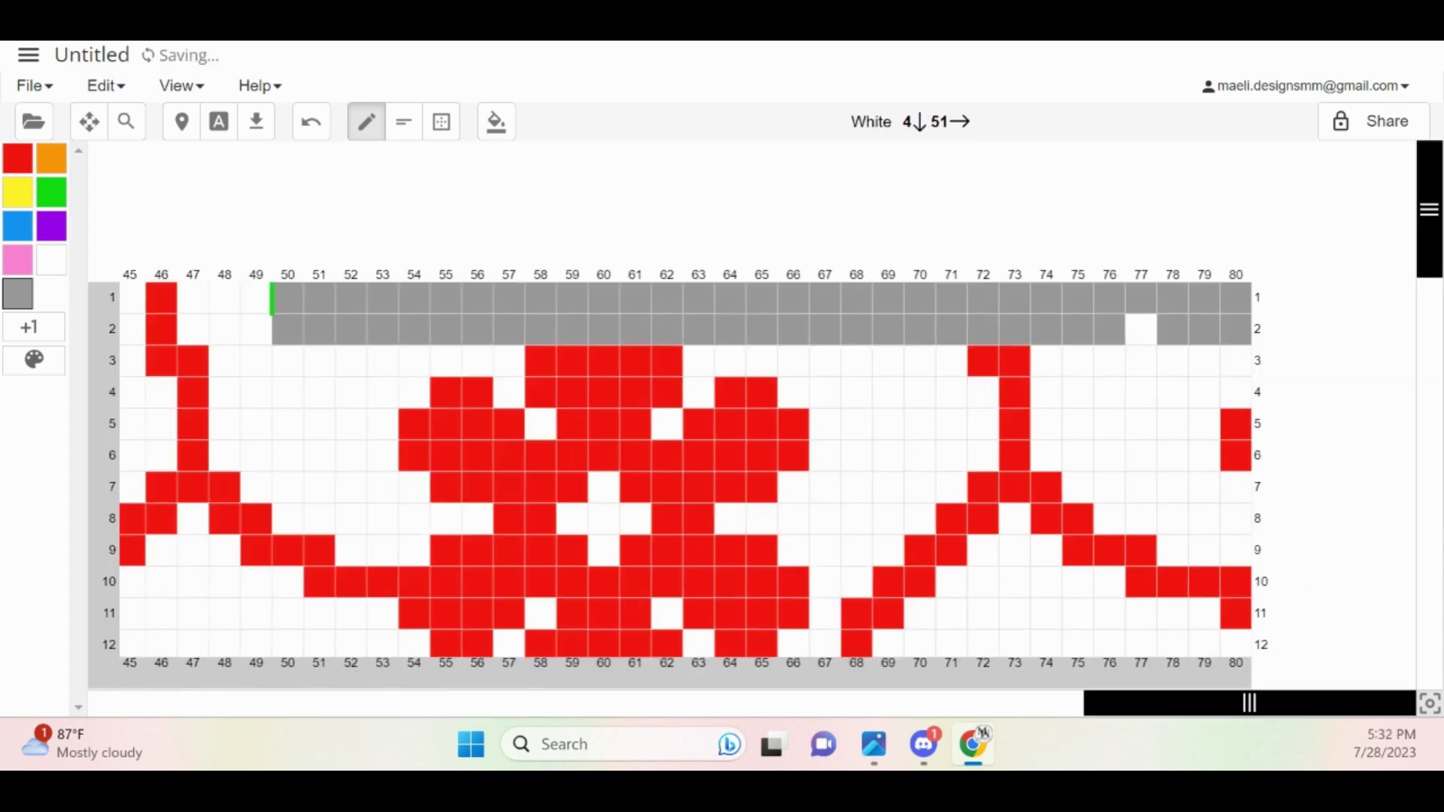
Fill the gap at row 2, column 77, and grey out rows 3–4 from column 51 and rows 5–6 from column 52 through column 80
mouse_move(320, 361)
mouse_down()
mouse_move(1236, 361)
mouse_move(1141, 330)
mouse_up()
mouse_move(351, 393)
mouse_down()
mouse_move(320, 392)
mouse_move(1205, 365)
mouse_move(1173, 393)
mouse_up()
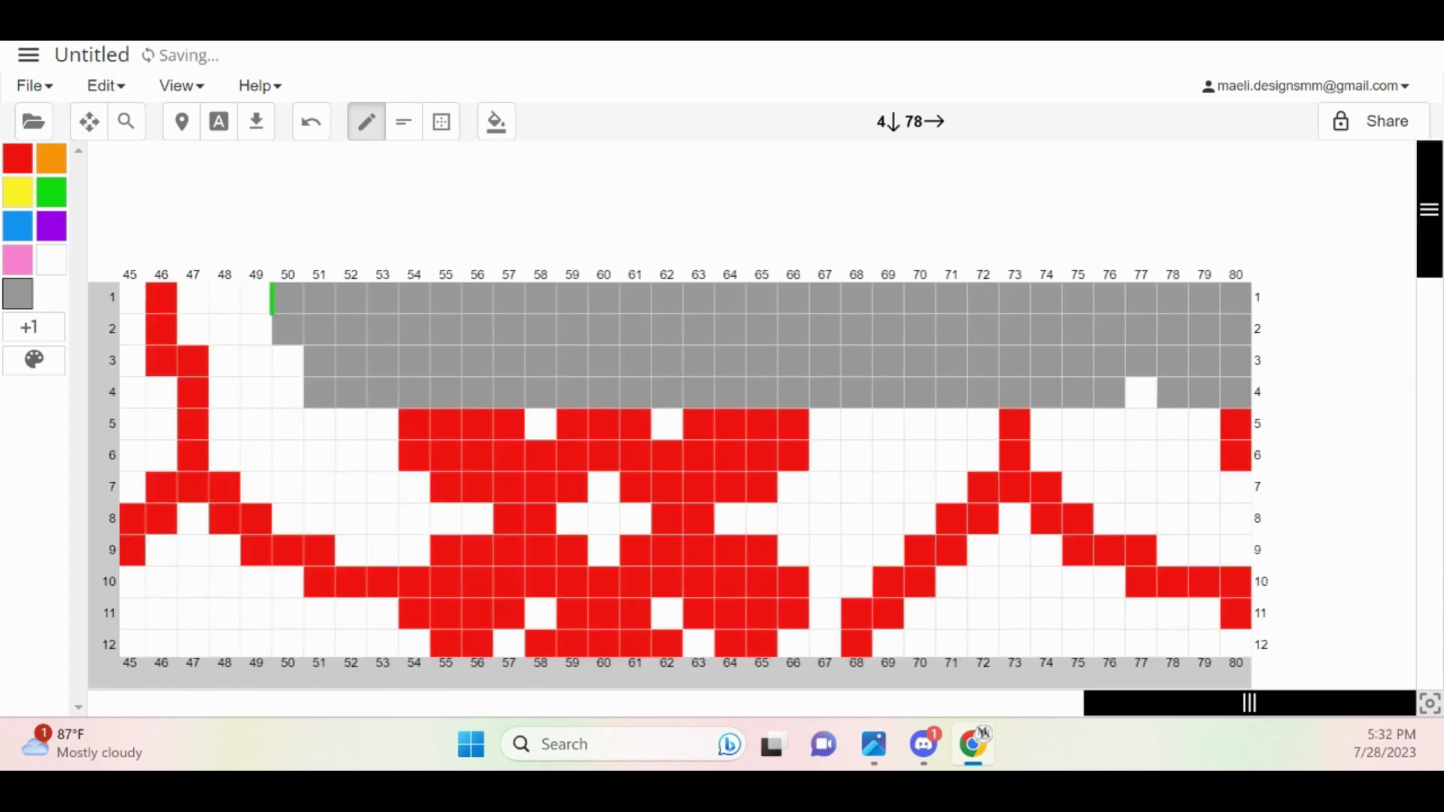
click(1140, 392)
drag(352, 423, 1236, 424)
drag(351, 455, 1078, 455)
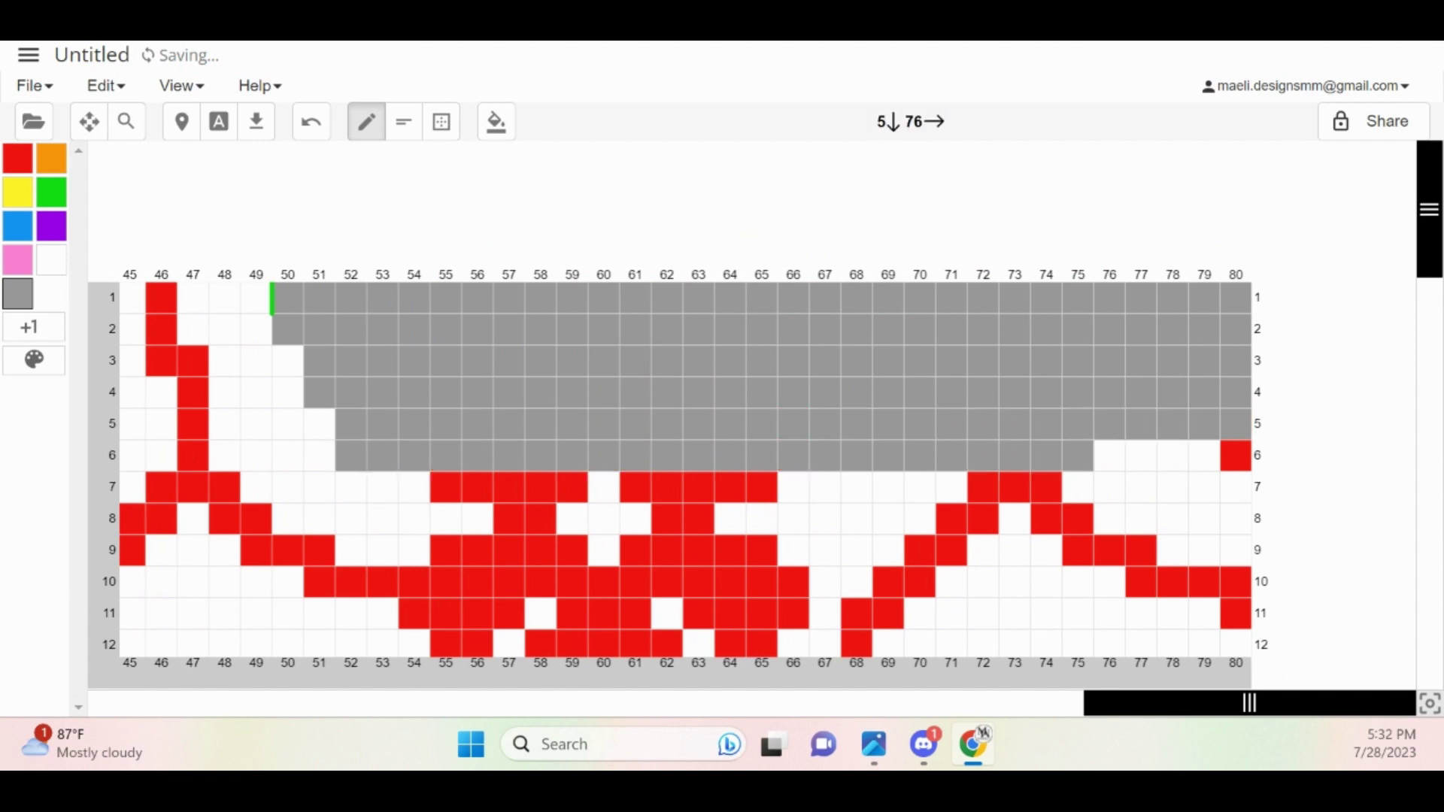
drag(1236, 455, 1109, 455)
Block off rows 7 and 8 from column 53 and rows 9 and 10 from column 54 in grey, through column 80
drag(383, 486, 1237, 487)
mouse_move(1173, 518)
mouse_down()
mouse_move(383, 518)
mouse_move(667, 550)
mouse_move(889, 550)
mouse_up()
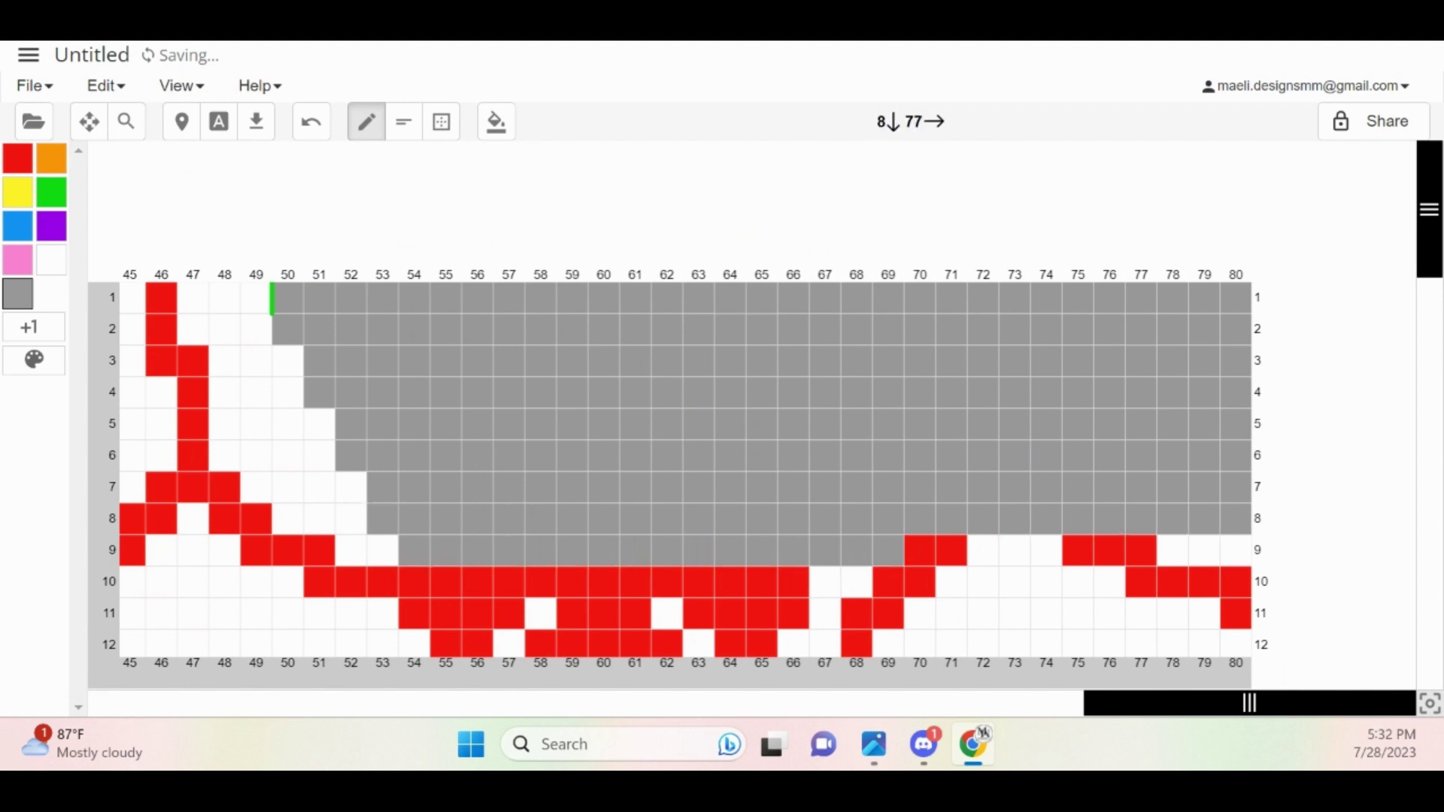
drag(1236, 549, 919, 549)
drag(415, 582, 1204, 581)
drag(1204, 581, 1236, 581)
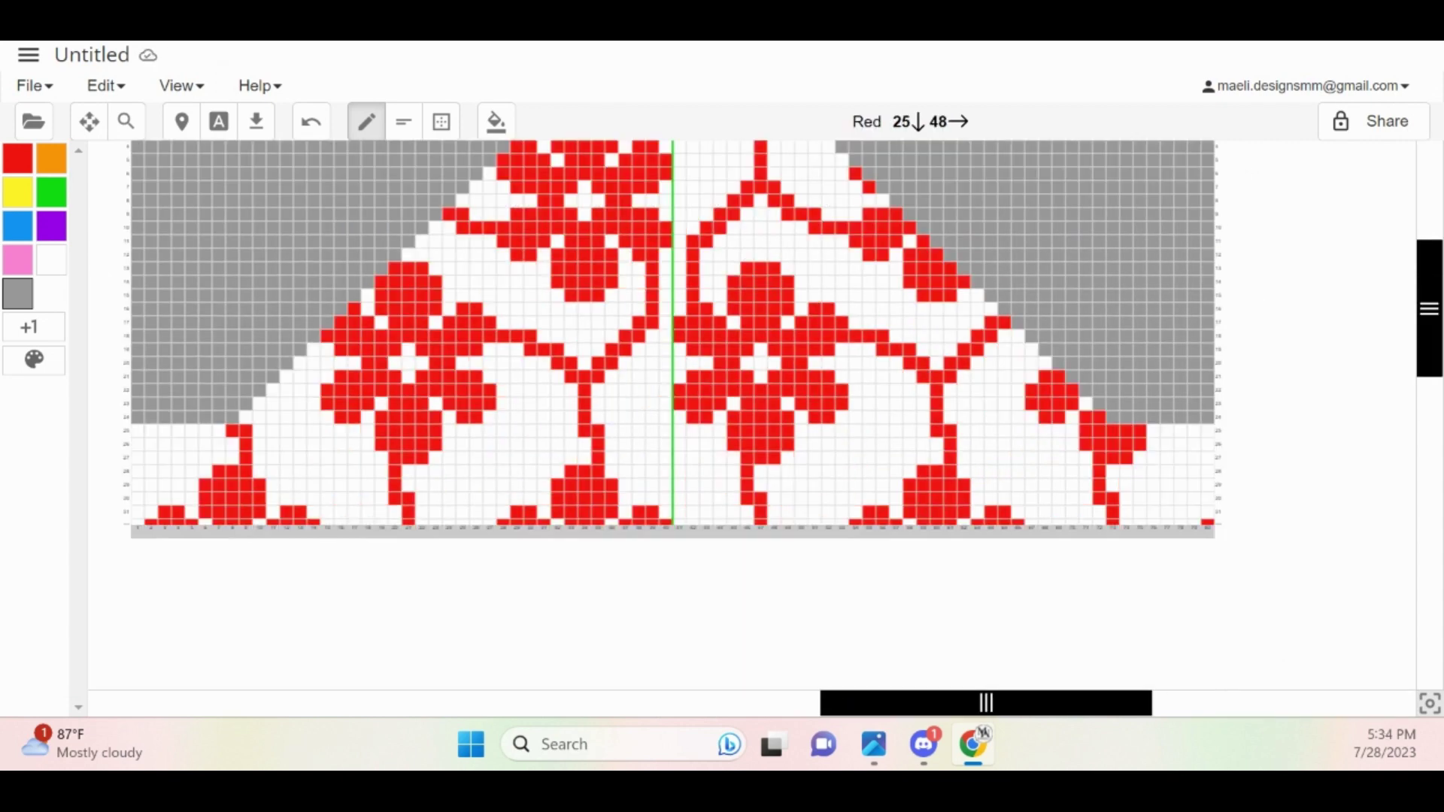
Examine the blocked-off chart from top to bottom and zoom out to see its overall shape
scroll(673, 360, down, 3)
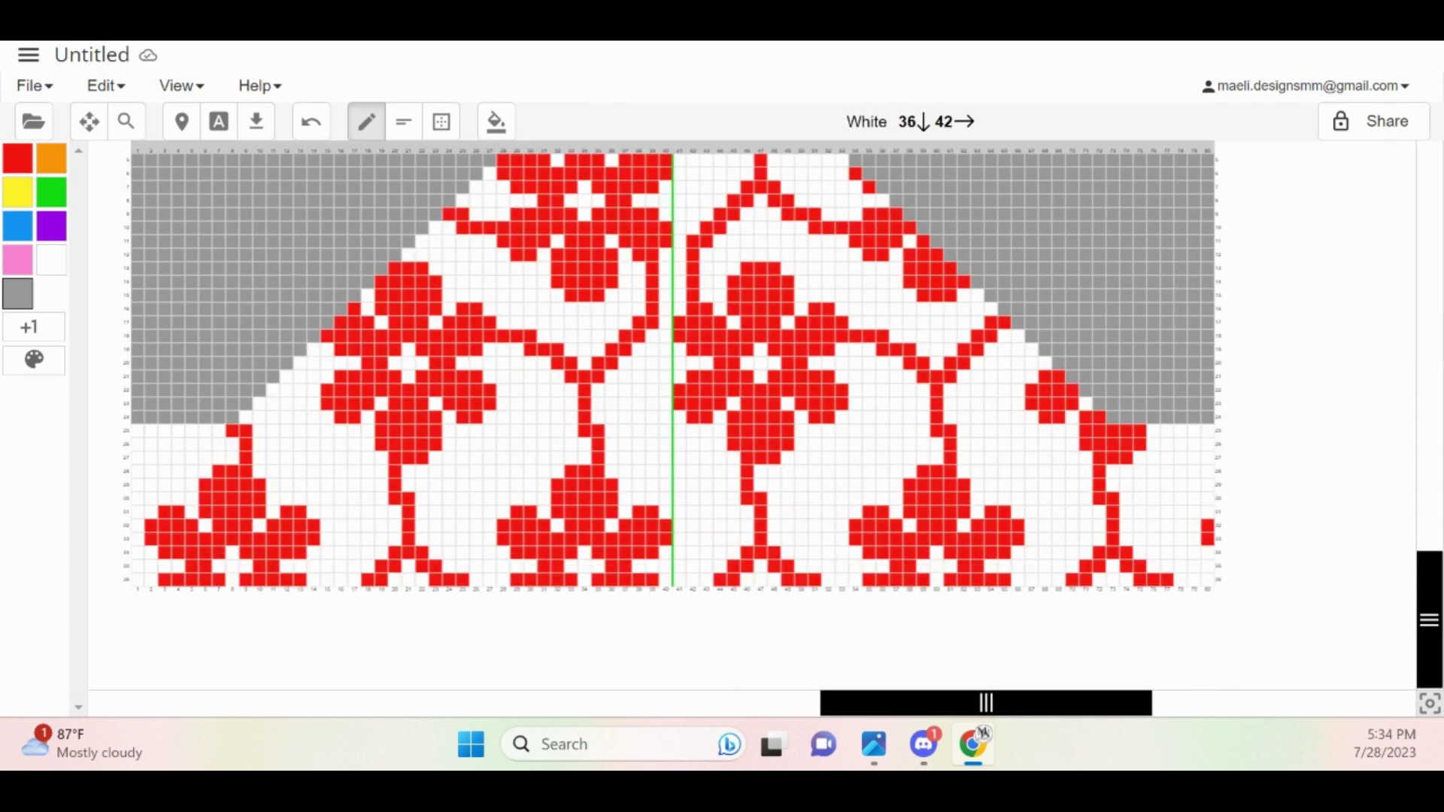
scroll(687, 579, up, 3)
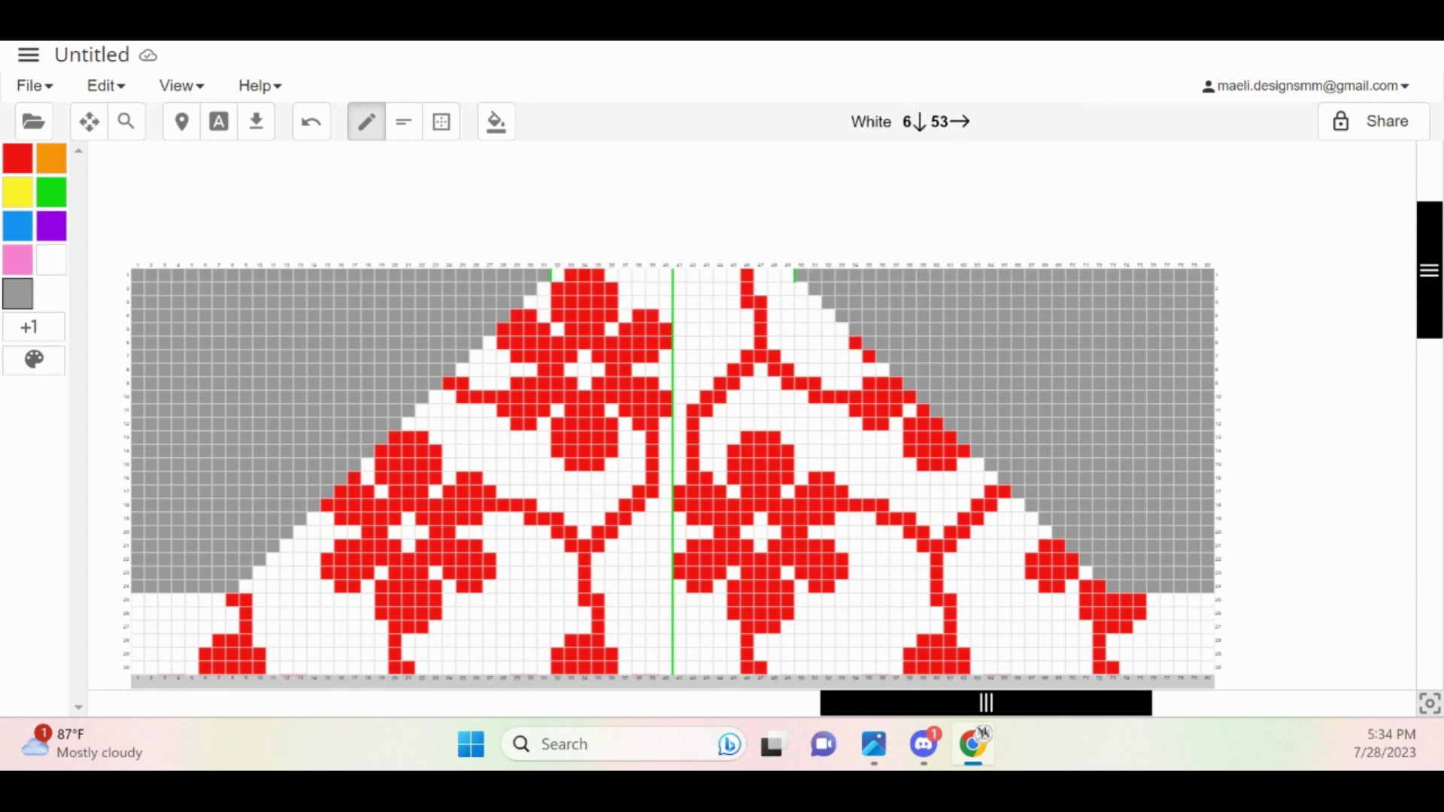
scroll(802, 465, down, 3)
scroll(970, 526, up, 3)
click(125, 121)
drag(438, 106, 430, 106)
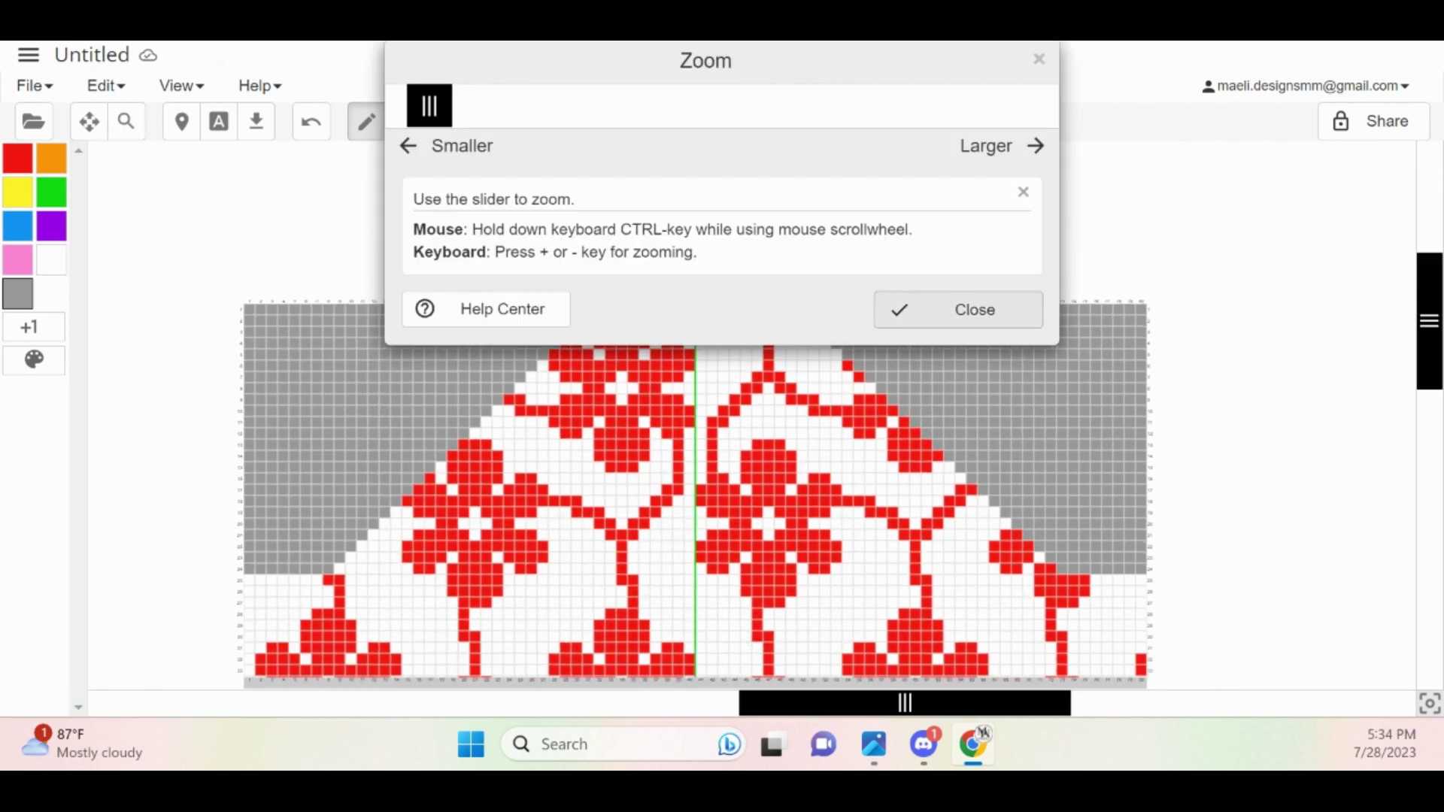
Close the zoom settings and title the chart "colorwork chart f/b"
click(958, 309)
scroll(696, 474, down, 1)
scroll(696, 474, down, 4)
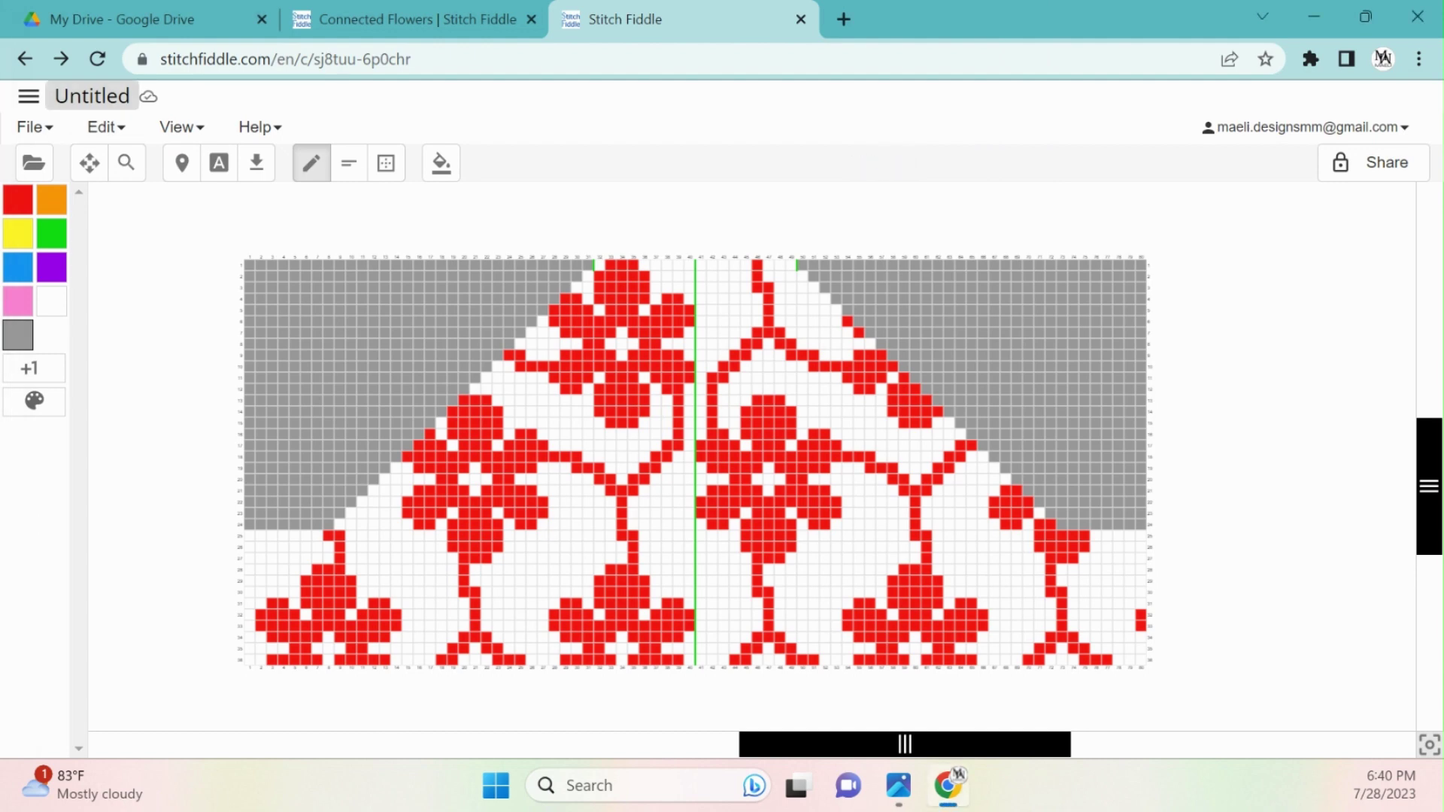
click(92, 96)
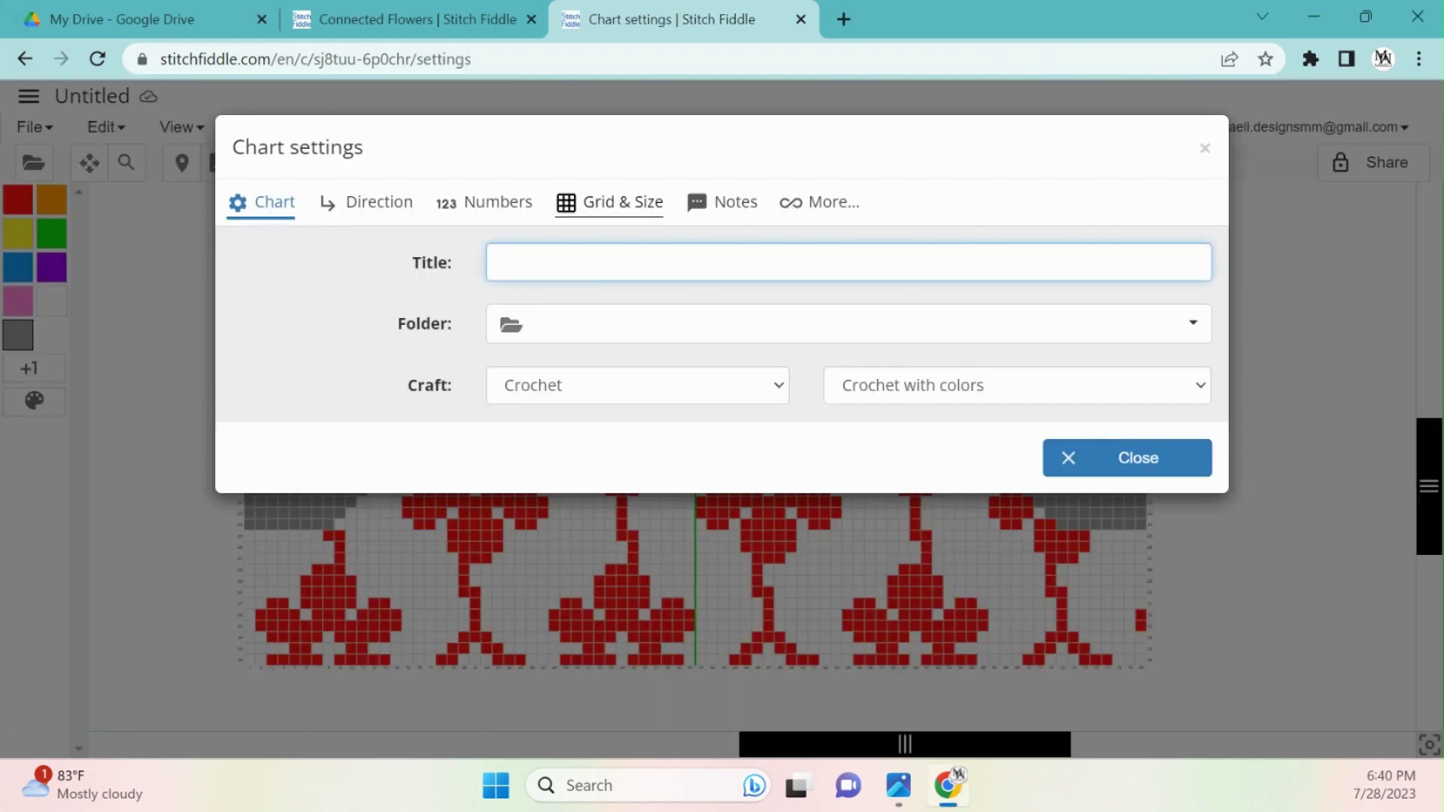
text(colorwokr cha)
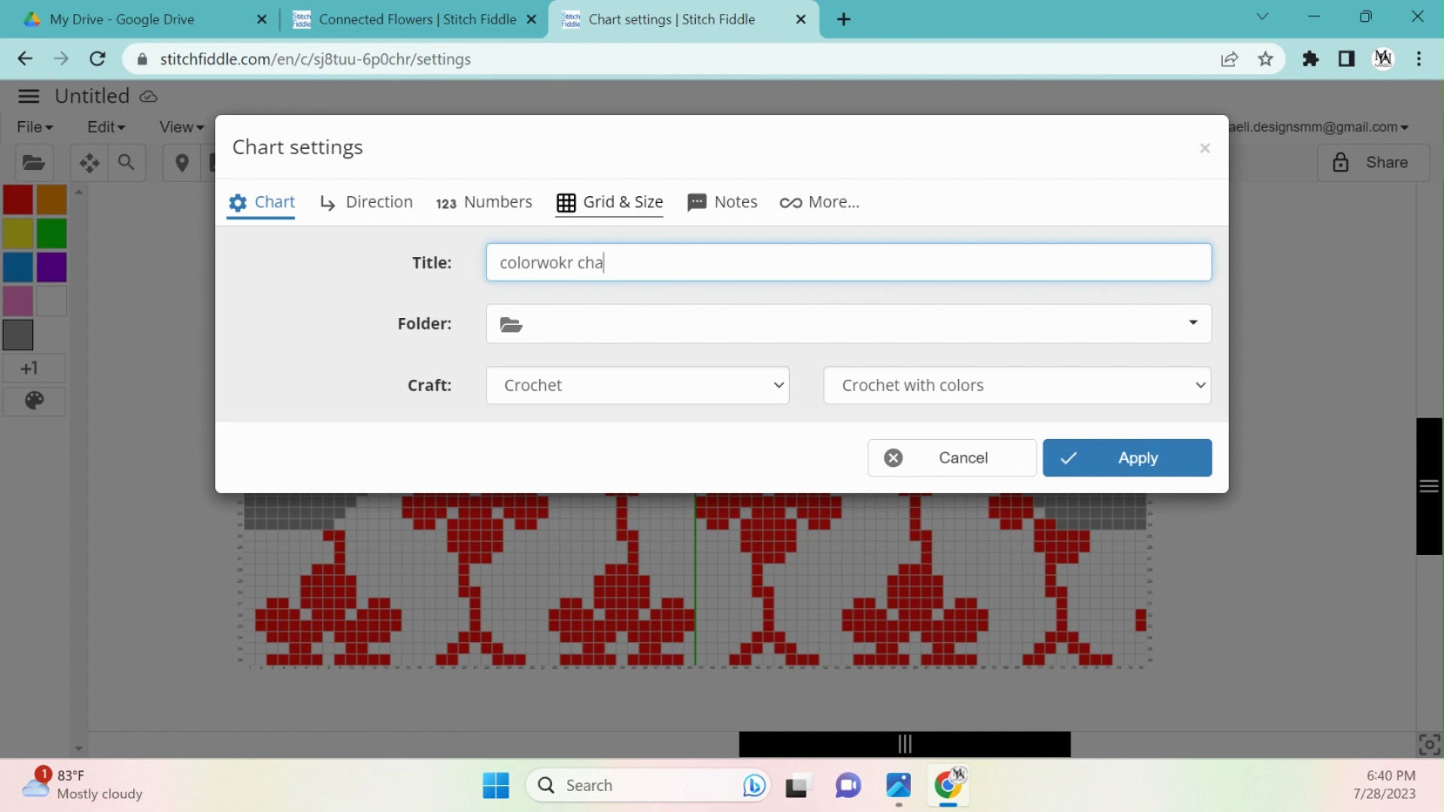
key(BackSpace)
key(BackSpace)
key(BackSpace)
key(BackSpace)
key(BackSpace)
key(BackSpace)
text(rk chart f/b)
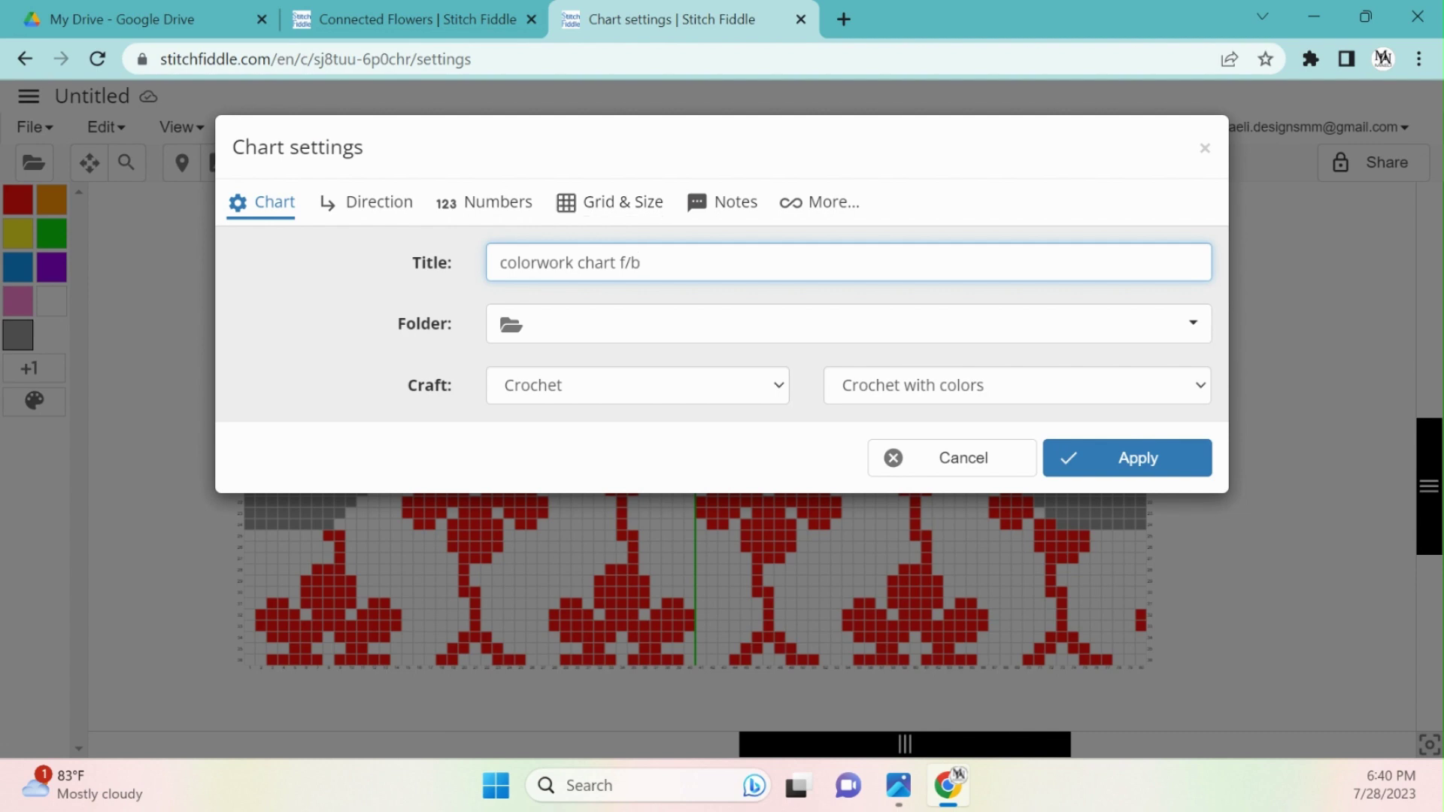
click(1127, 457)
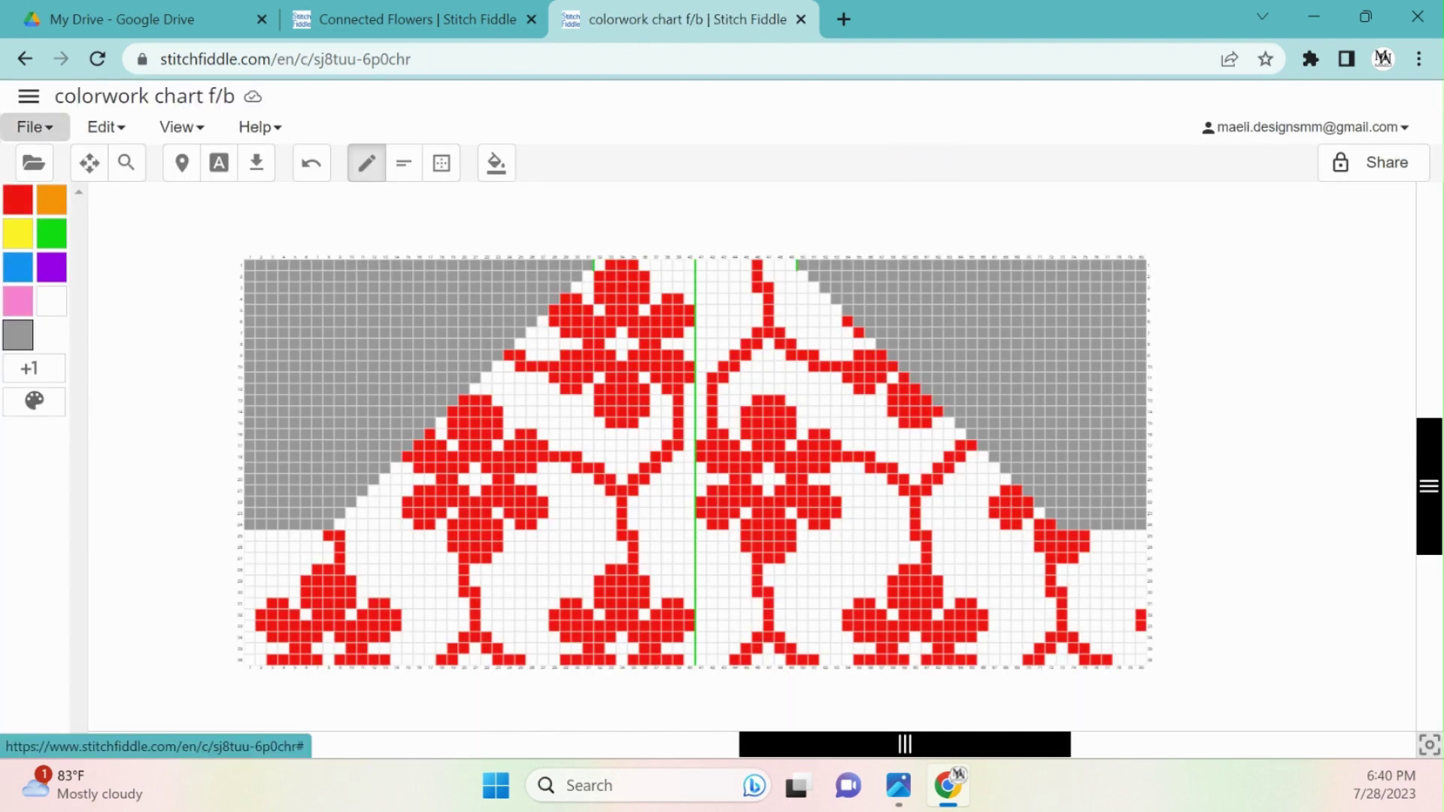
Turn on the progress tracker for the chart and enlarge the view around the highlighted row 1
click(34, 127)
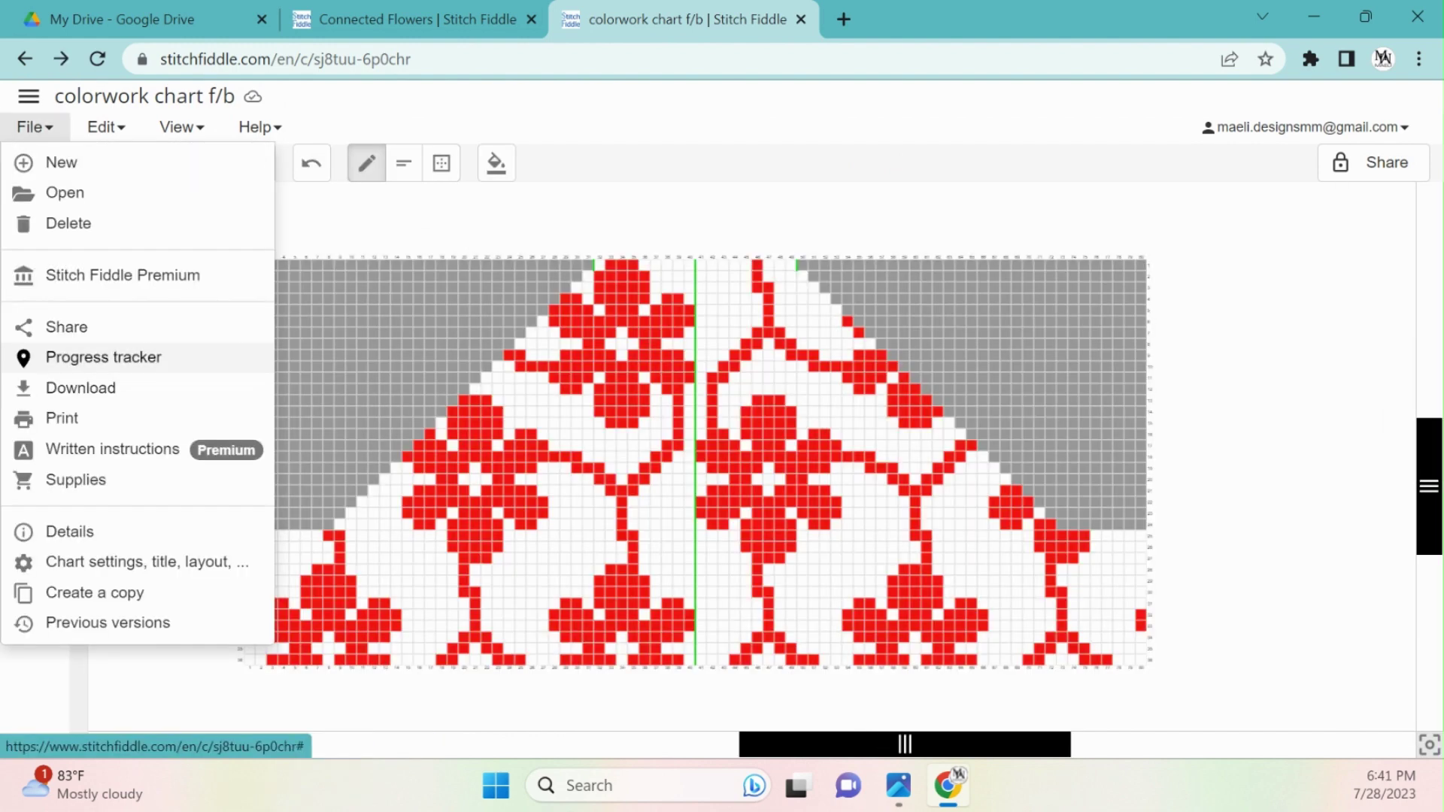
click(103, 357)
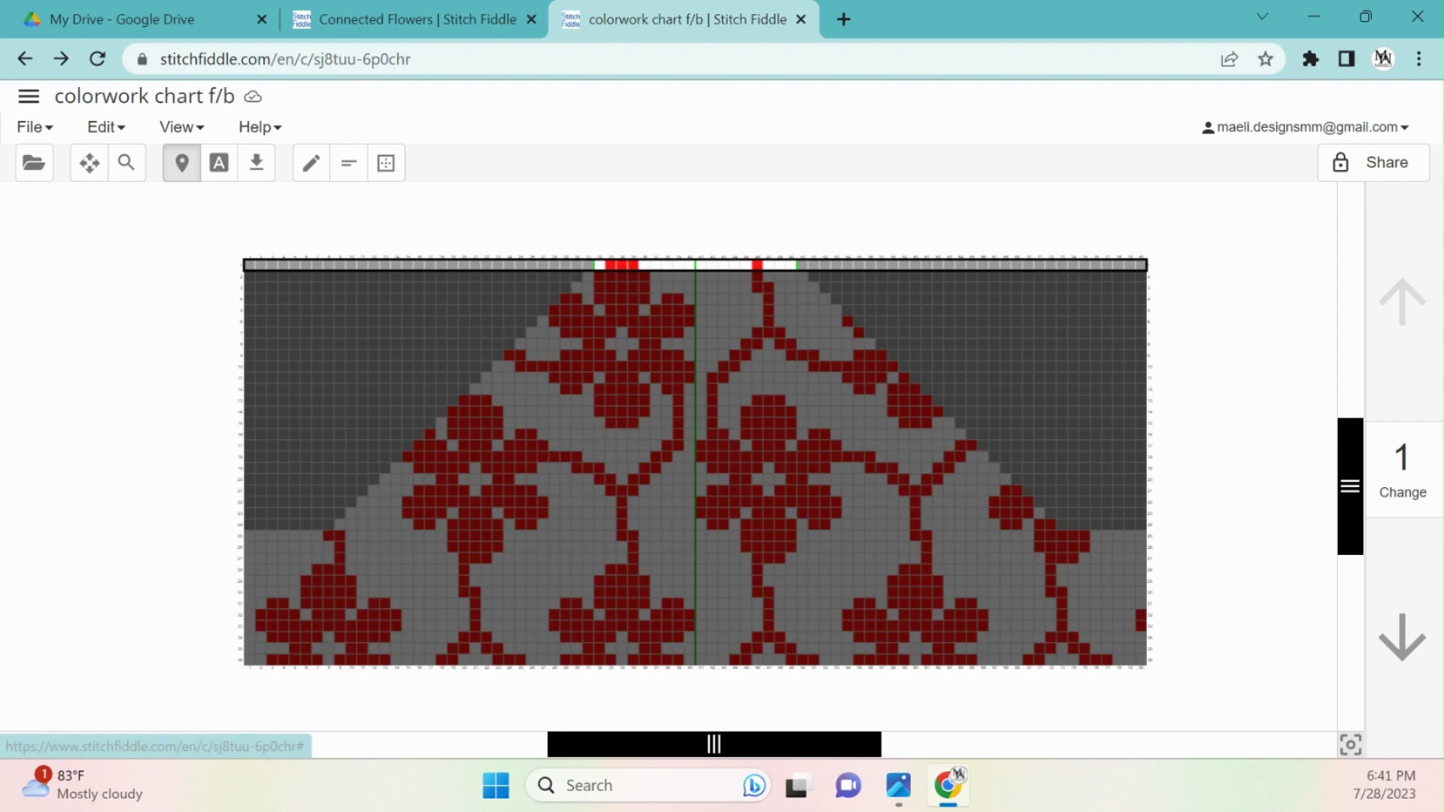
scroll(791, 300, up, 3)
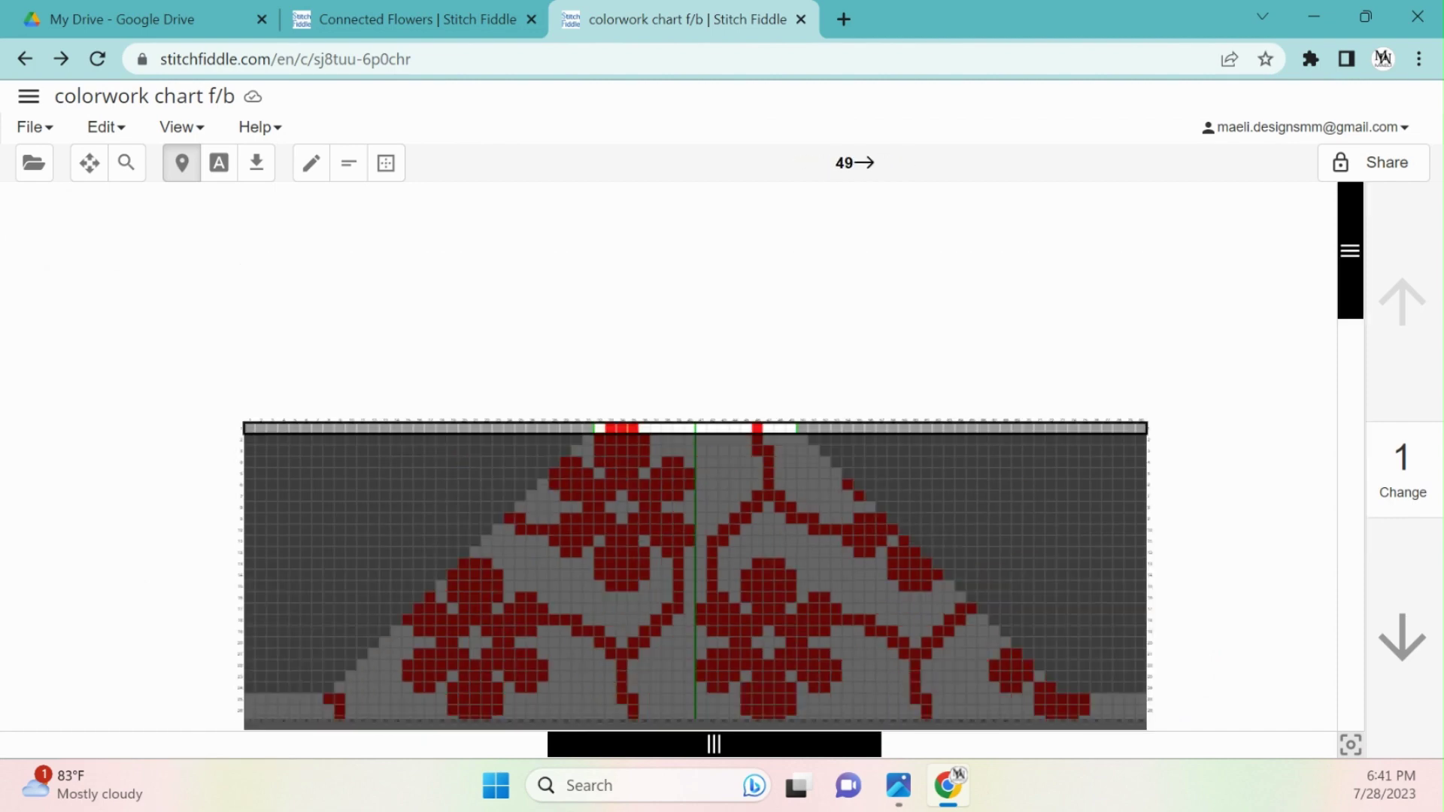
scroll(786, 309, down, 2)
scroll(689, 364, up, 3)
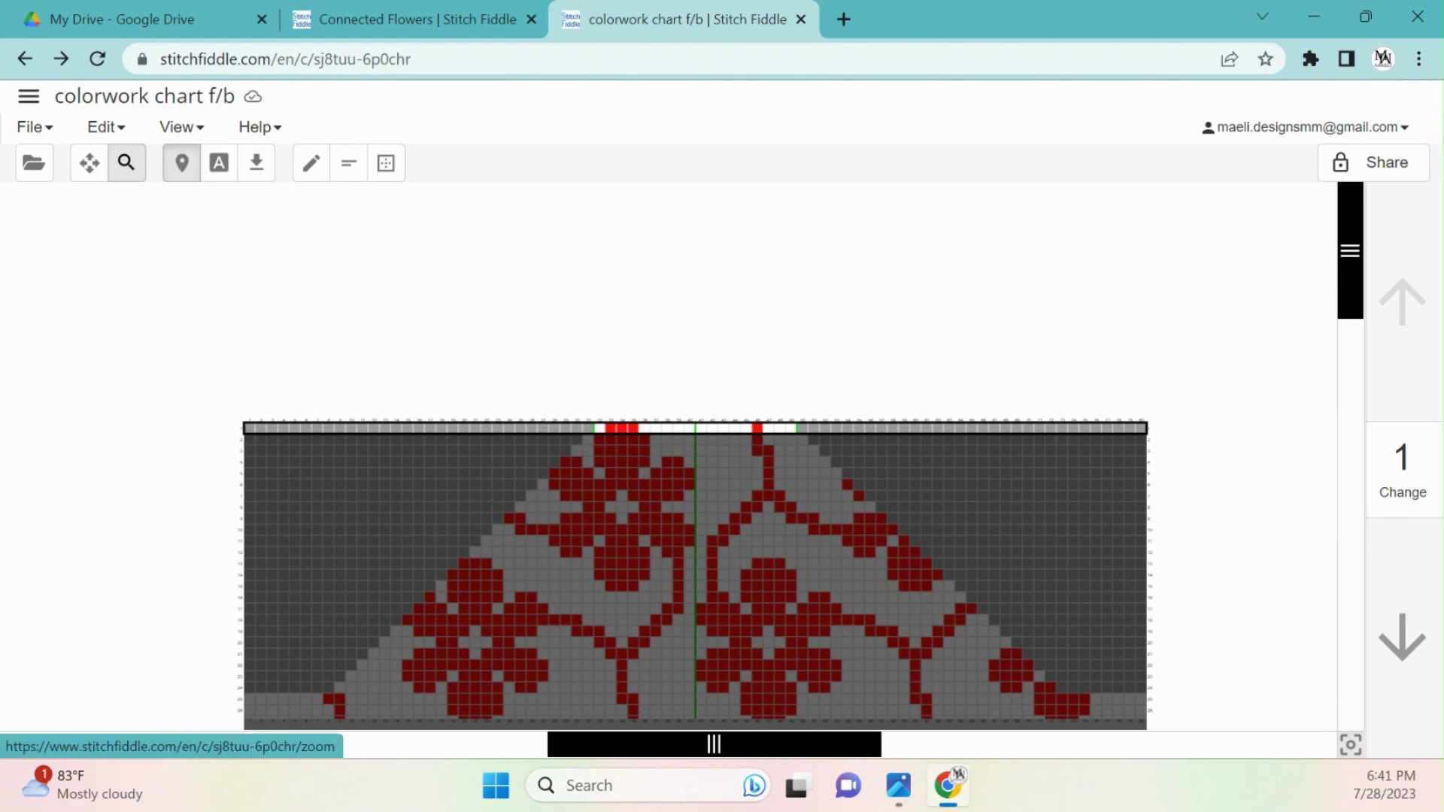
click(127, 163)
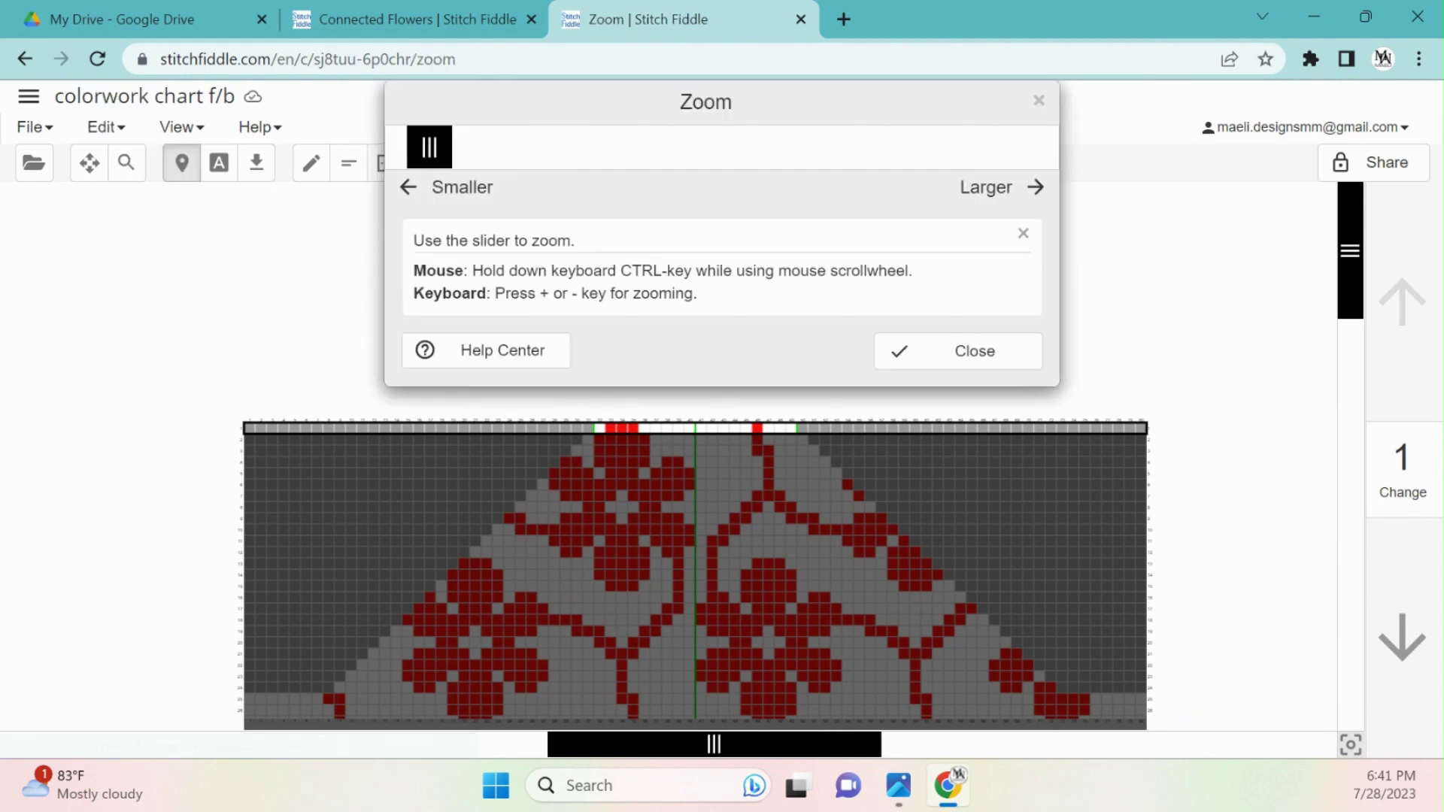
drag(429, 146, 477, 147)
click(949, 351)
scroll(910, 369, up, 3)
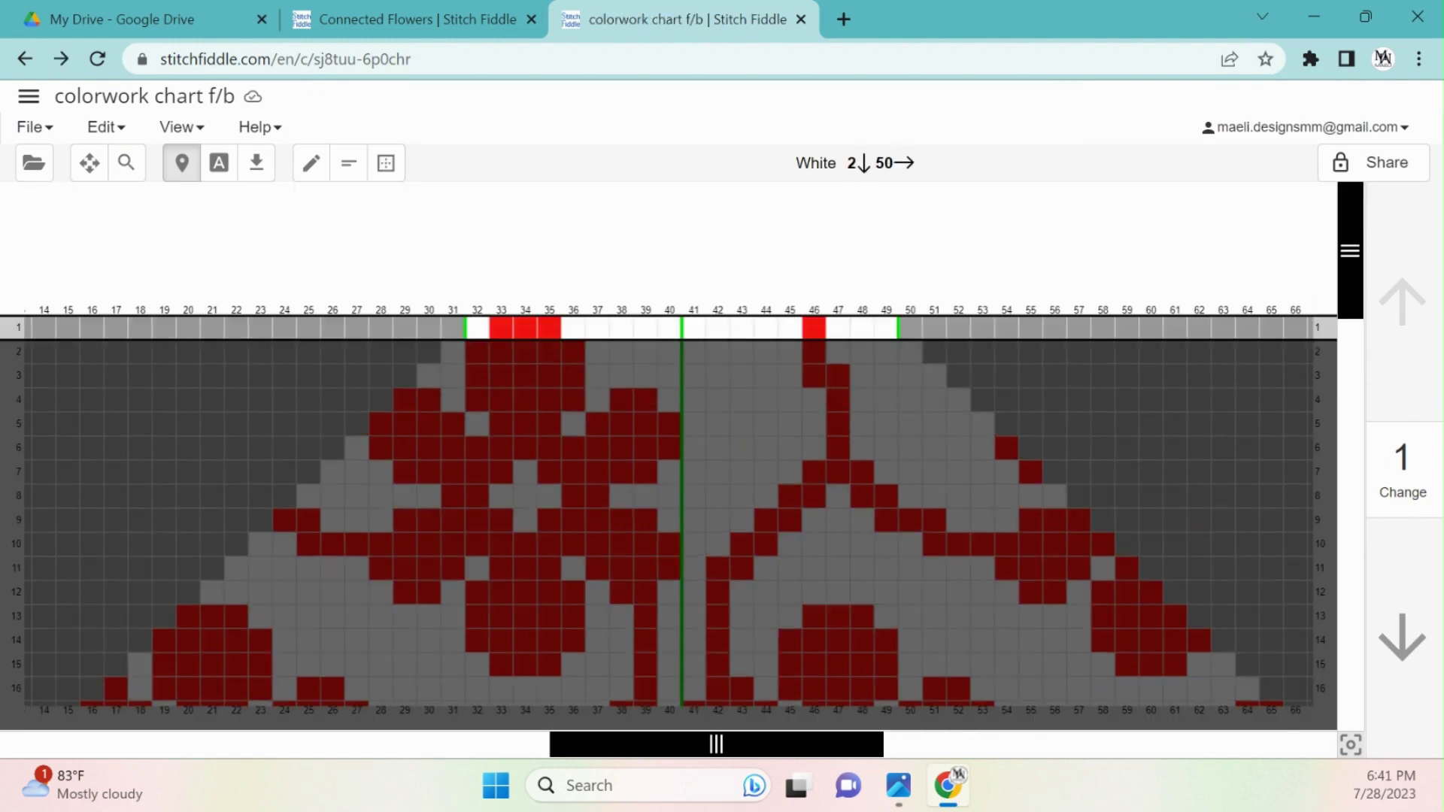